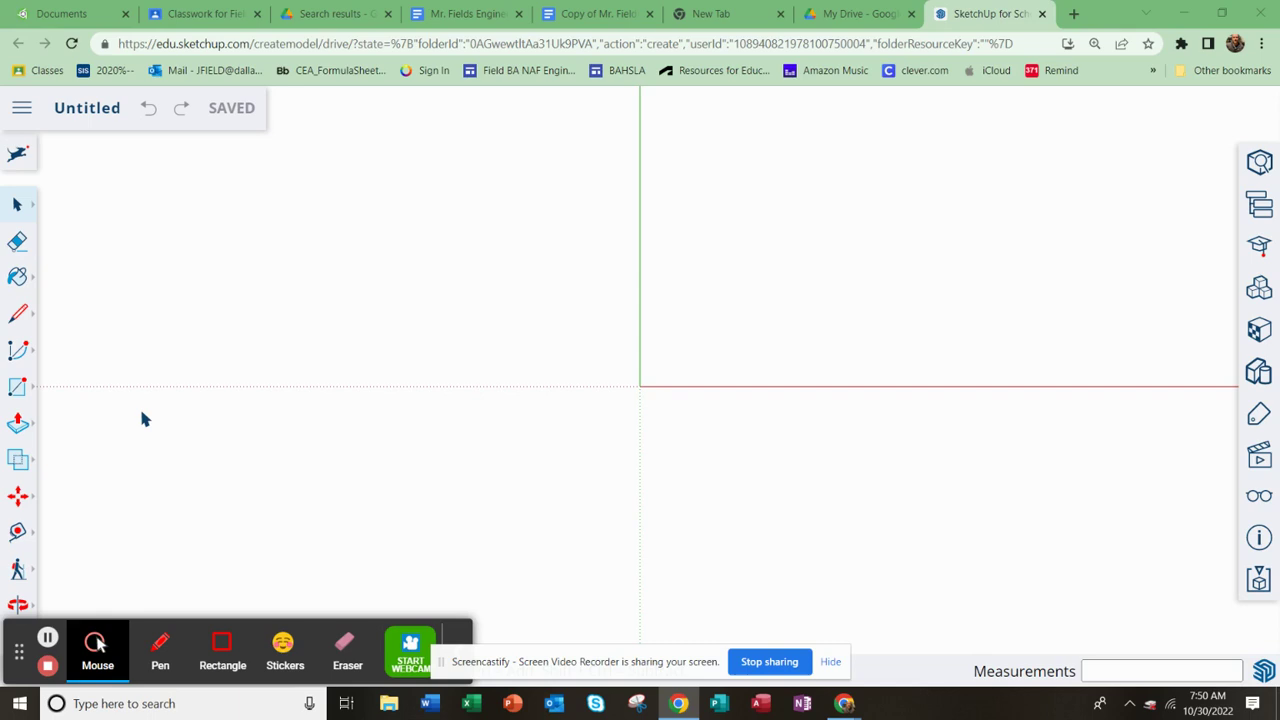
Check Google Drive's list of new items, then return to the SketchUp model
left_click(851, 17)
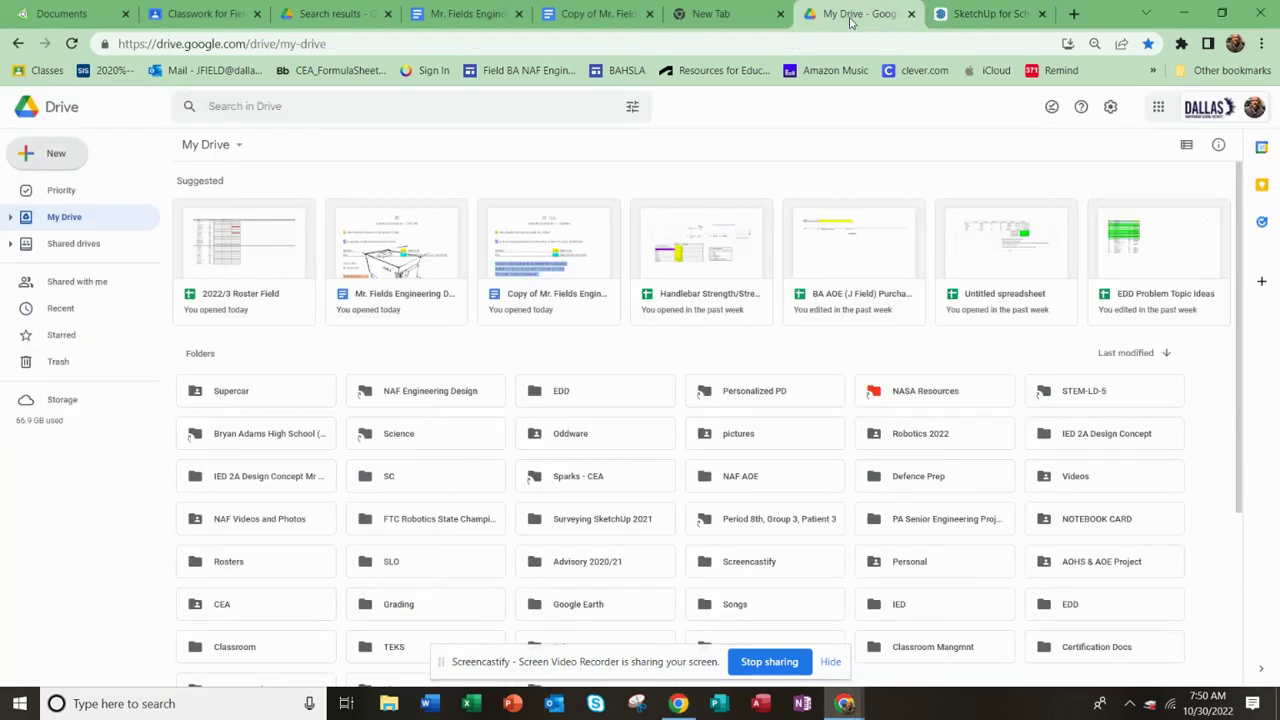
left_click(55, 160)
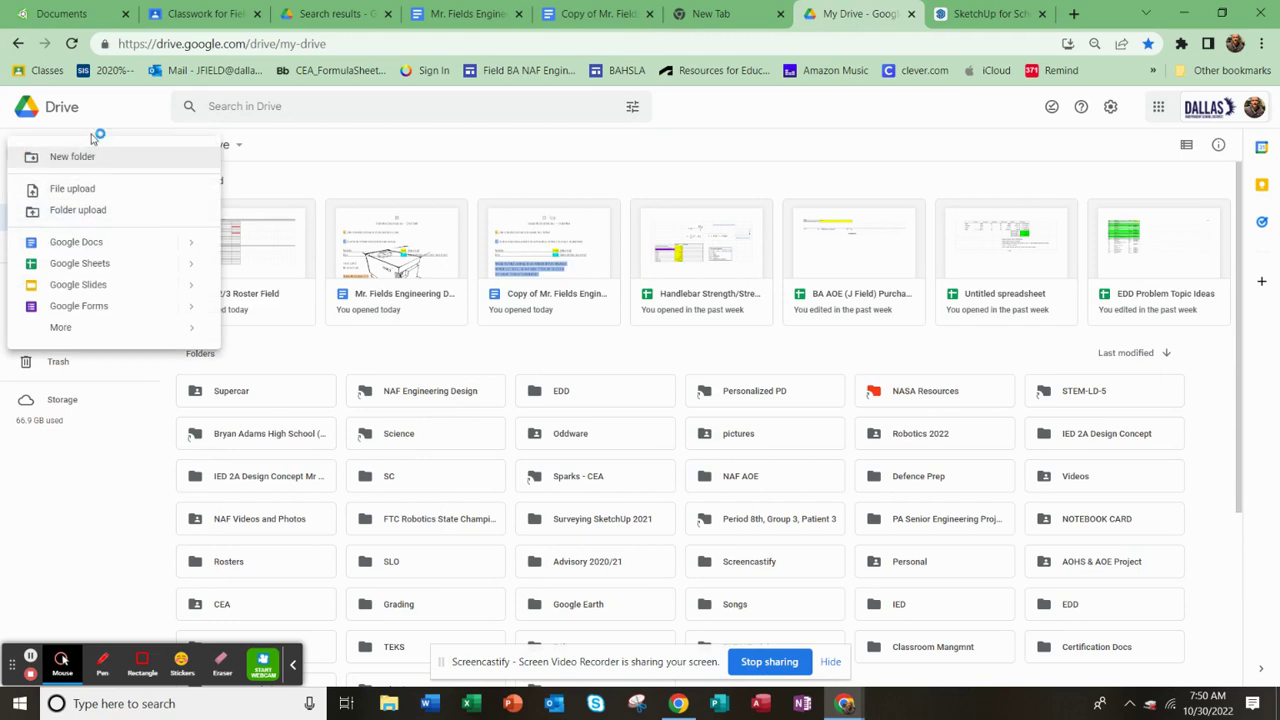
mouse_move(185, 336)
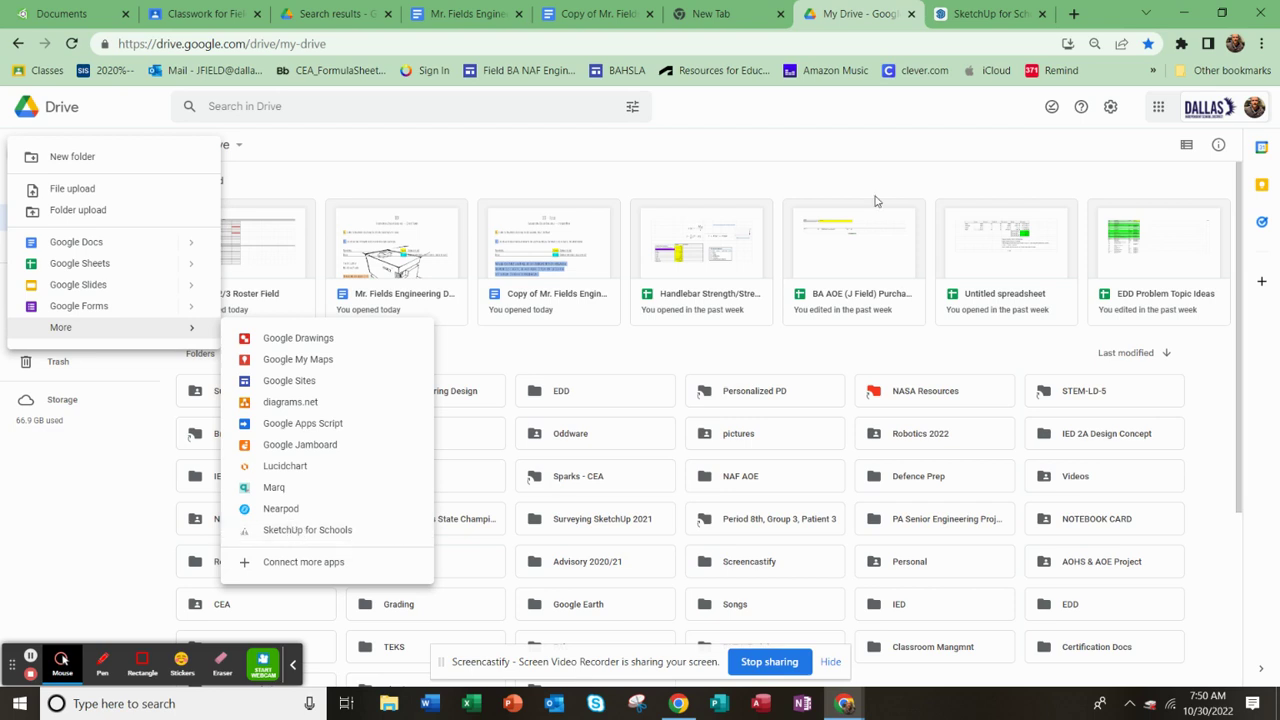
left_click(972, 10)
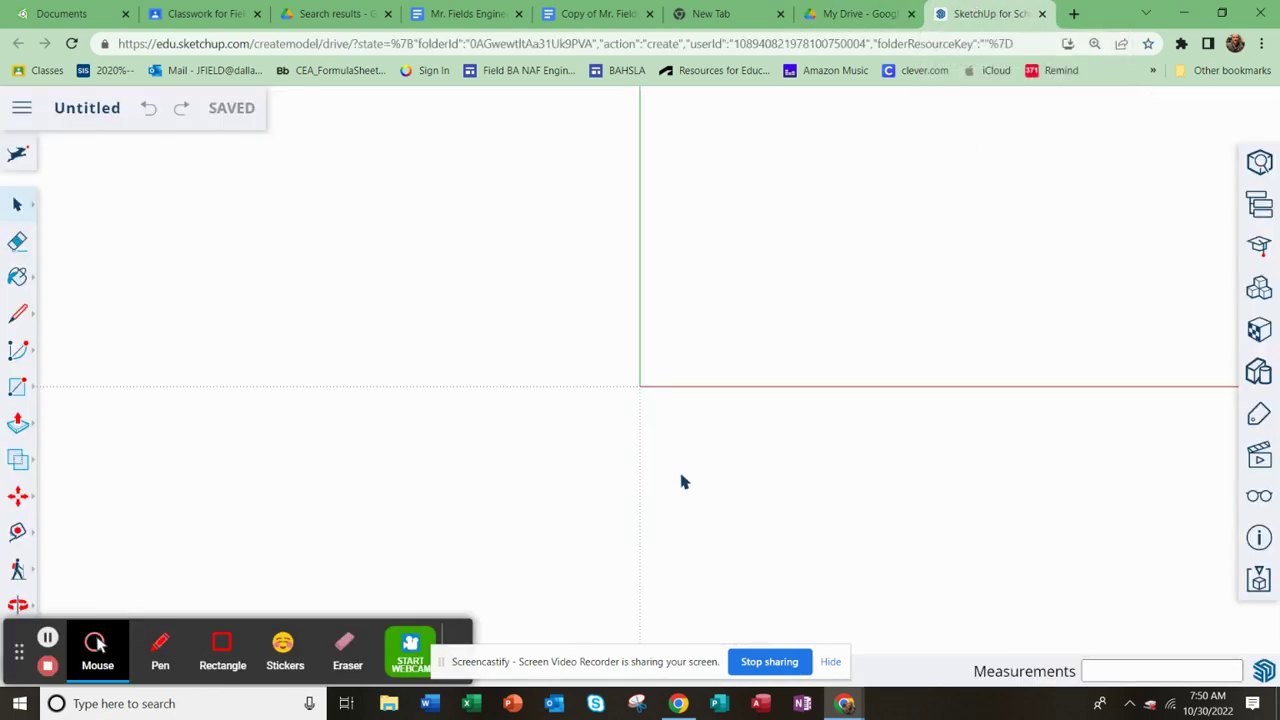
Start a fresh SketchUp model and hide the screen-sharing notice
left_click(20, 107)
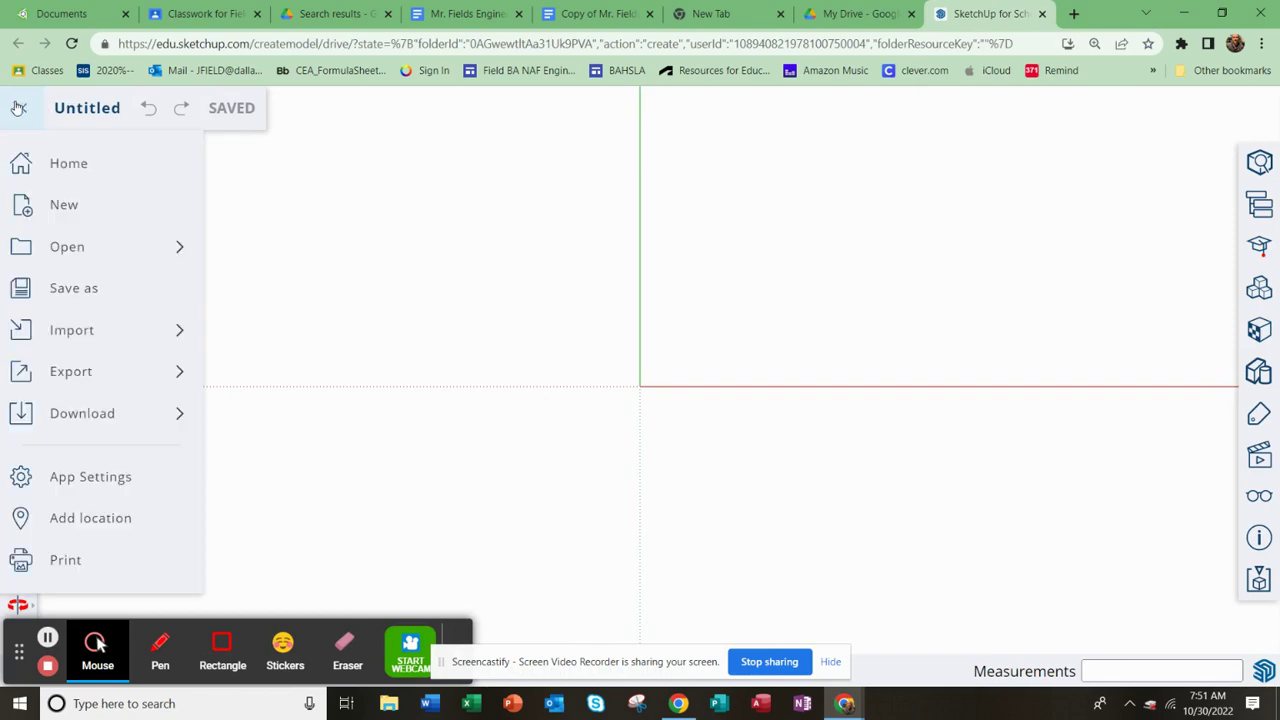
left_click(78, 209)
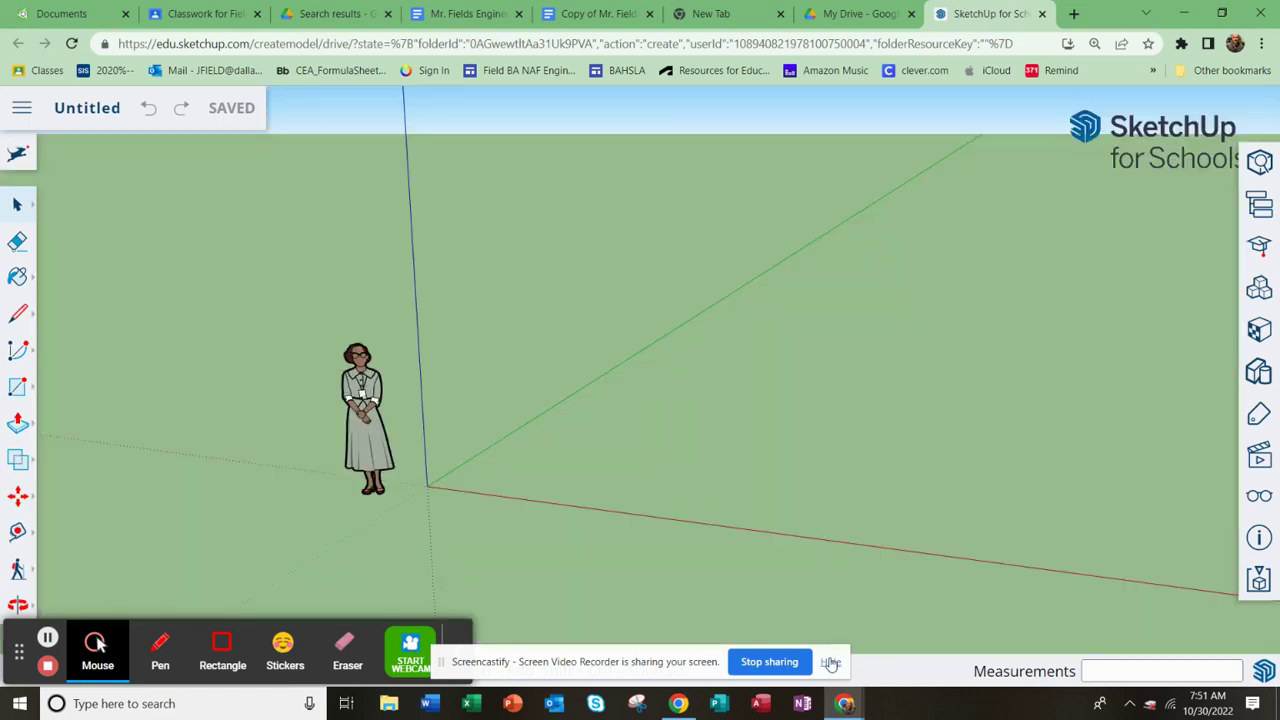
left_click(830, 662)
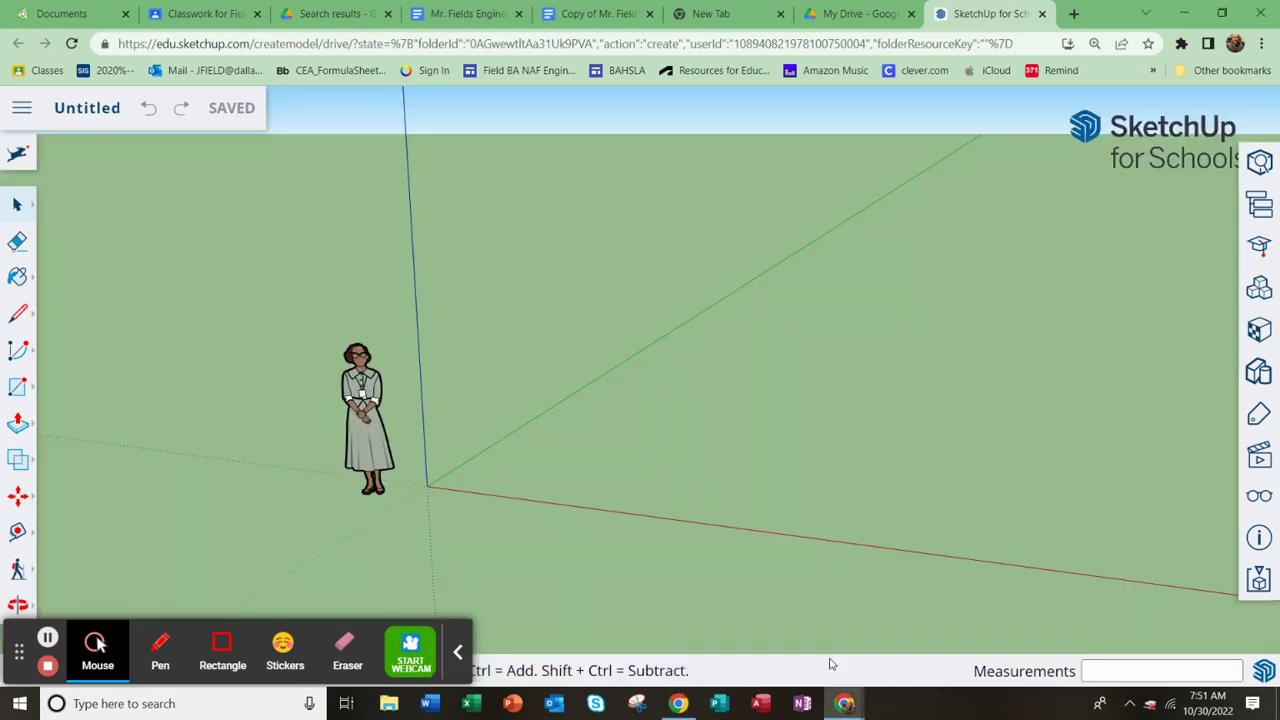
scroll(406, 425, "down", 4)
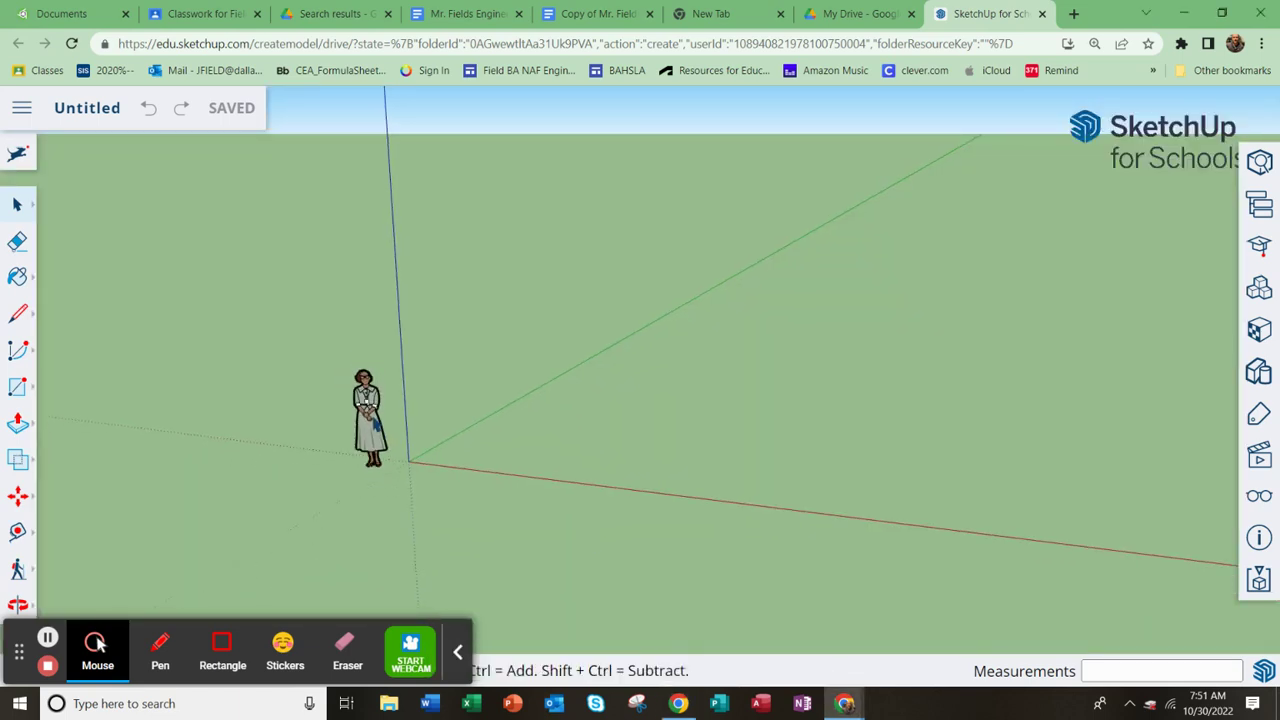
scroll(378, 425, "down", 3)
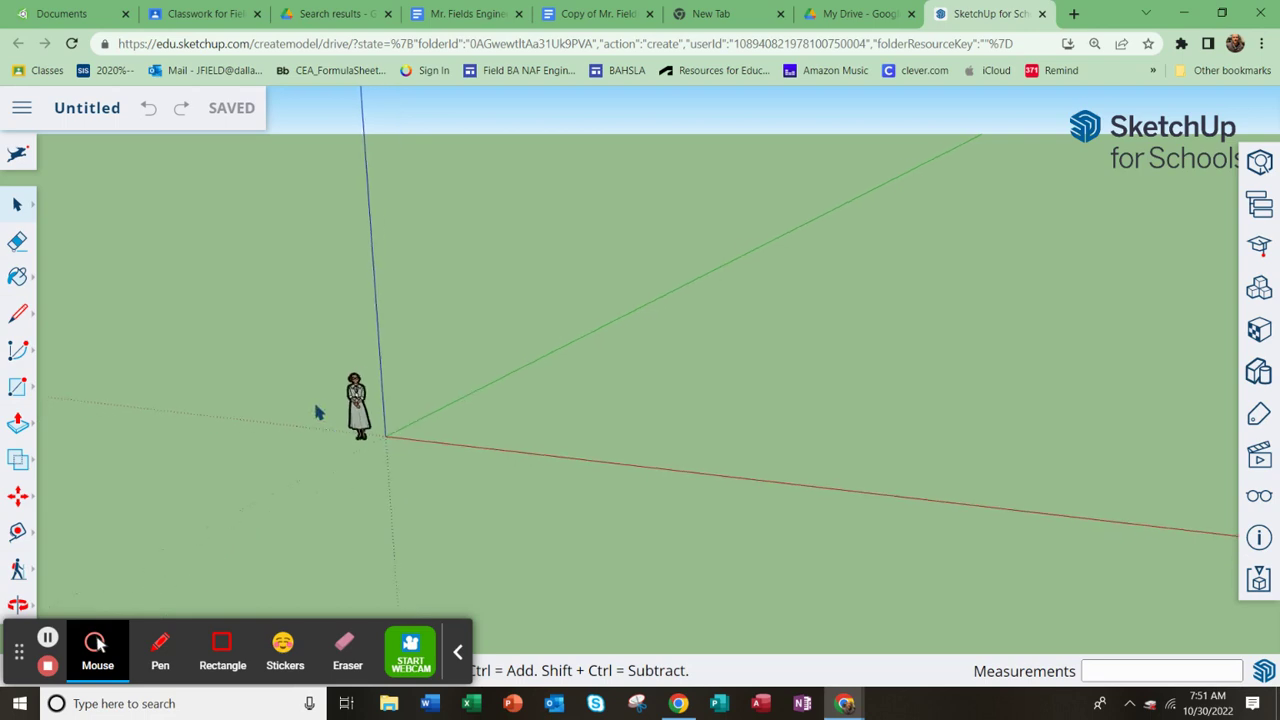
Orbit and zoom around the scale figure at the origin, trying the ground's context menu
right_click(418, 497)
mouse_move(678, 455)
middle_mouse_down()
mouse_move(823, 429)
mouse_move(774, 440)
mouse_move(771, 463)
mouse_move(718, 484)
mouse_move(711, 454)
mouse_move(760, 434)
mouse_move(834, 460)
mouse_move(968, 434)
mouse_move(1067, 366)
mouse_move(1094, 391)
mouse_move(1094, 429)
mouse_move(1025, 456)
middle_mouse_up()
left_click(886, 484)
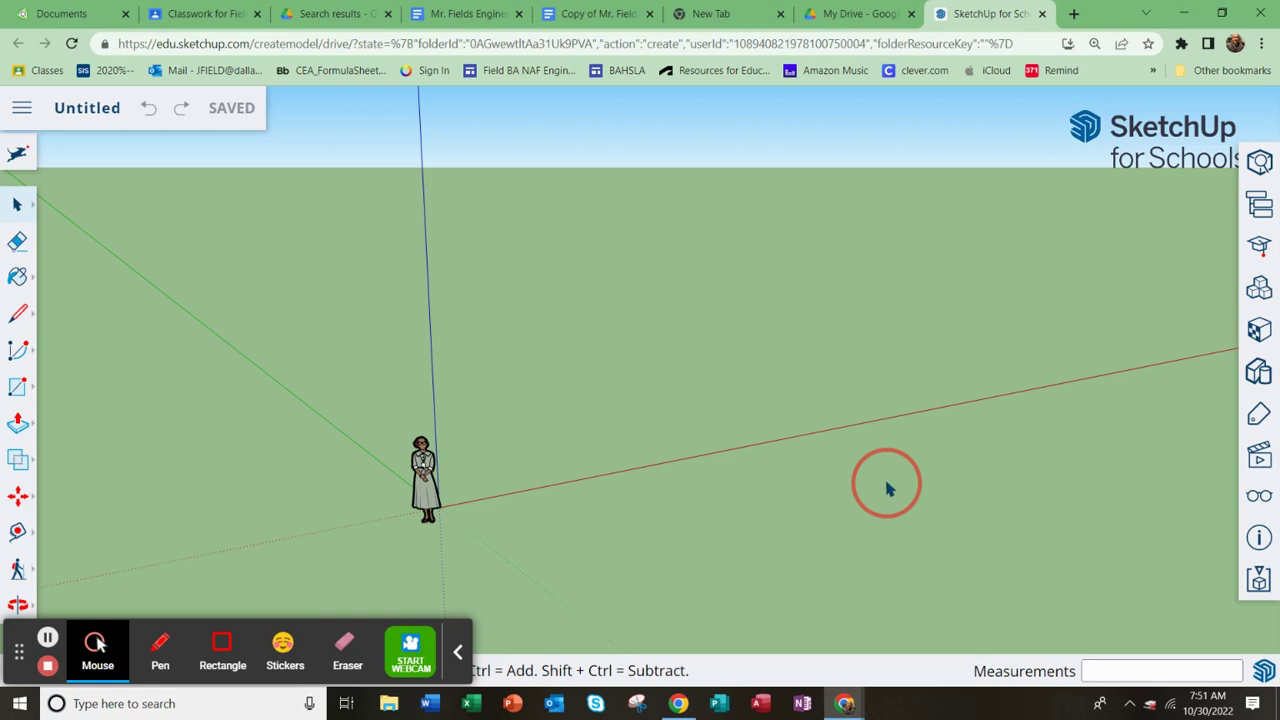
right_click(886, 488)
left_click(723, 491)
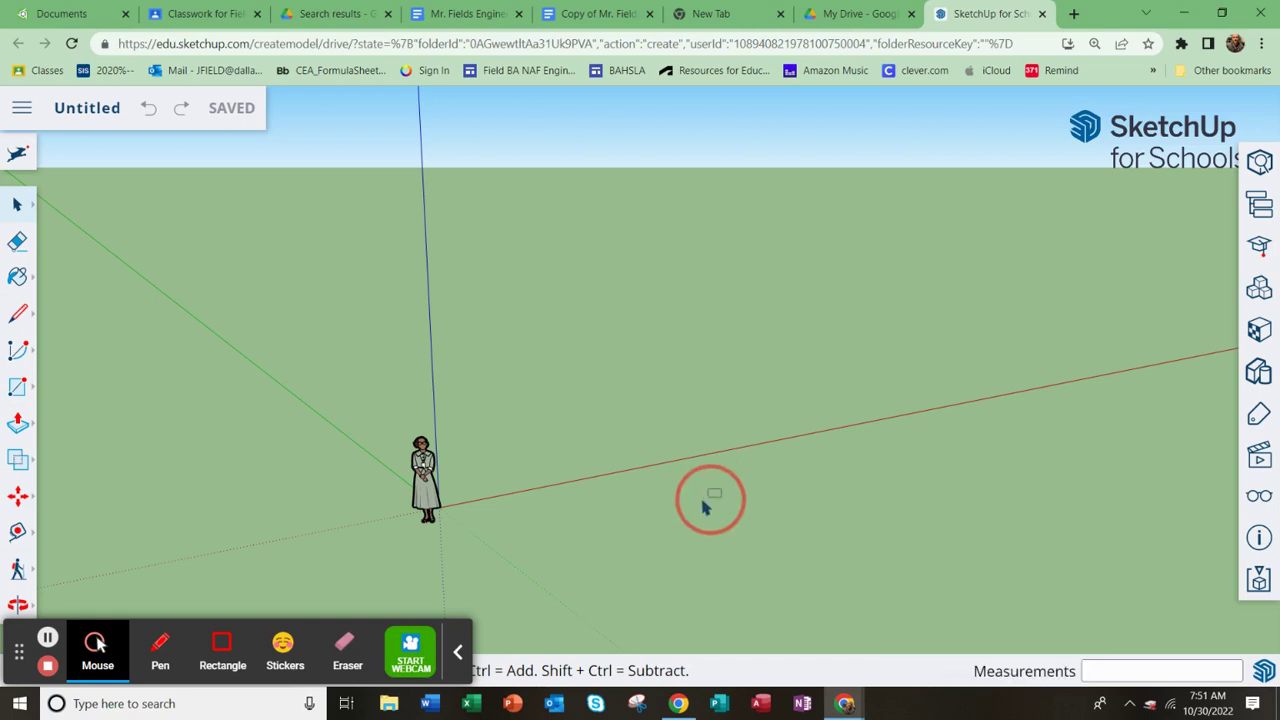
right_click(688, 494)
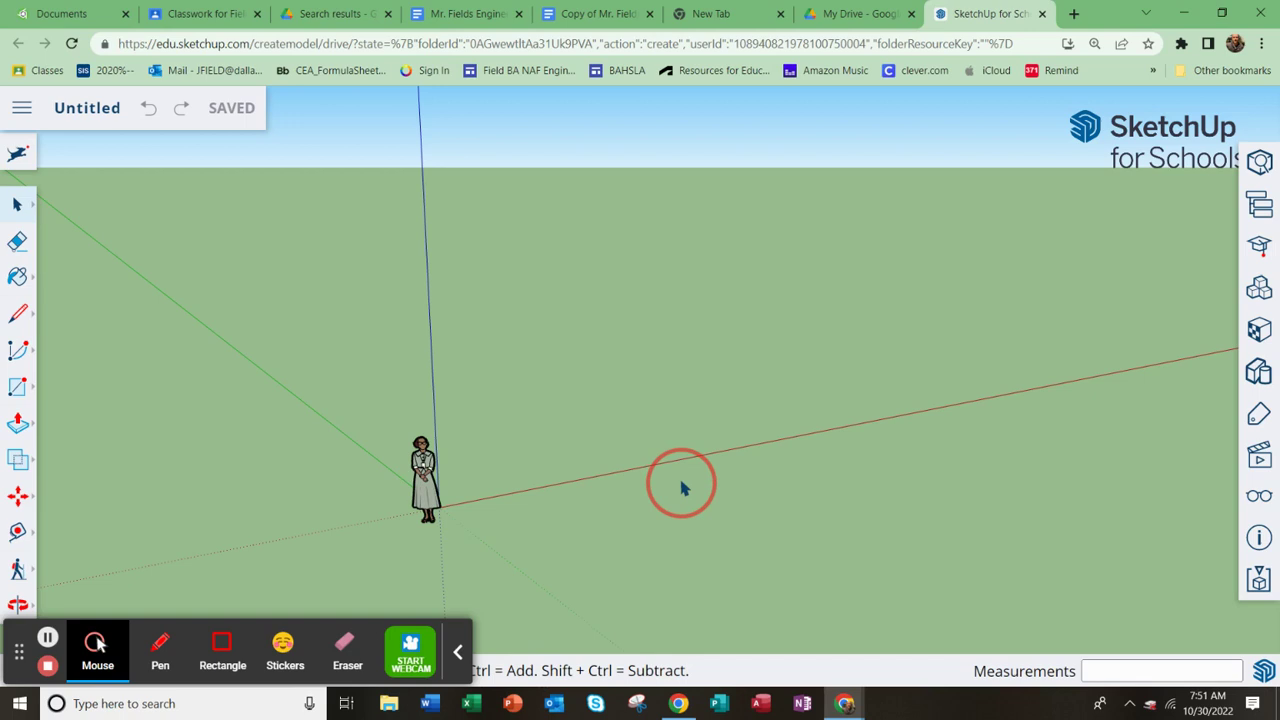
left_click(566, 440)
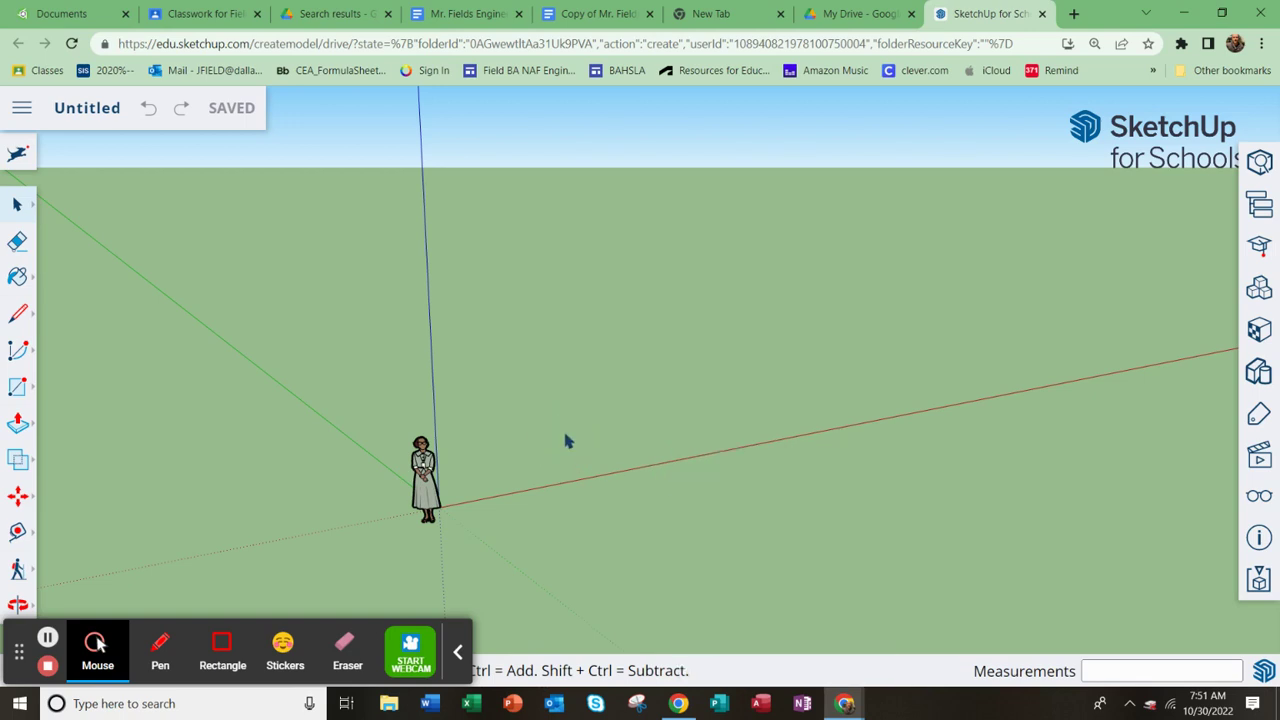
right_click(574, 538)
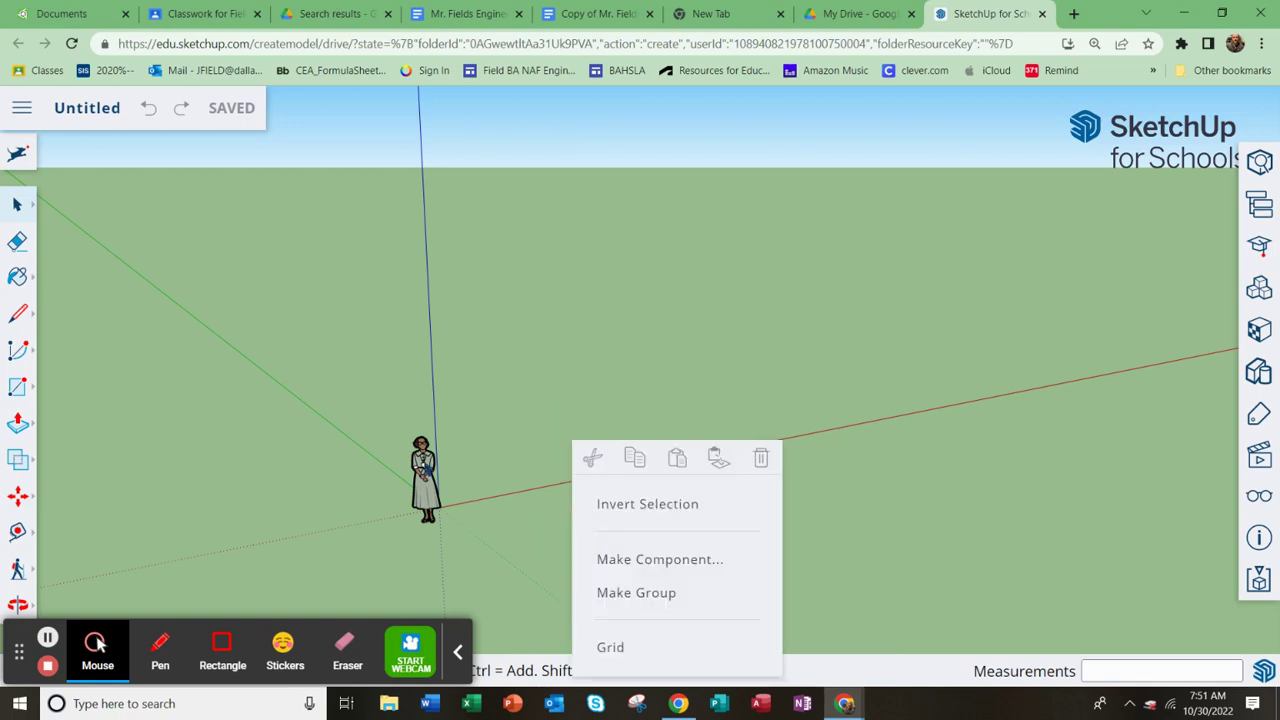
middle_click_drag(492, 439, 181, 414)
scroll(181, 414, "down", 3)
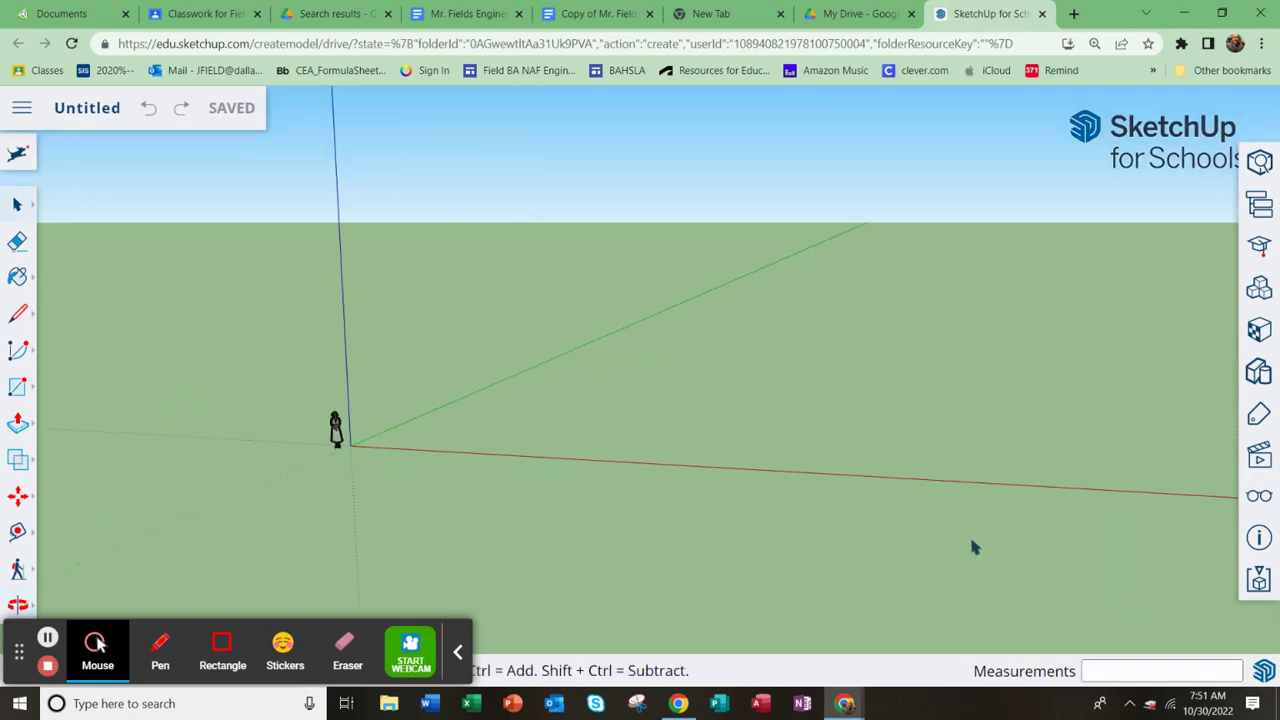
scroll(637, 497, "up", 2)
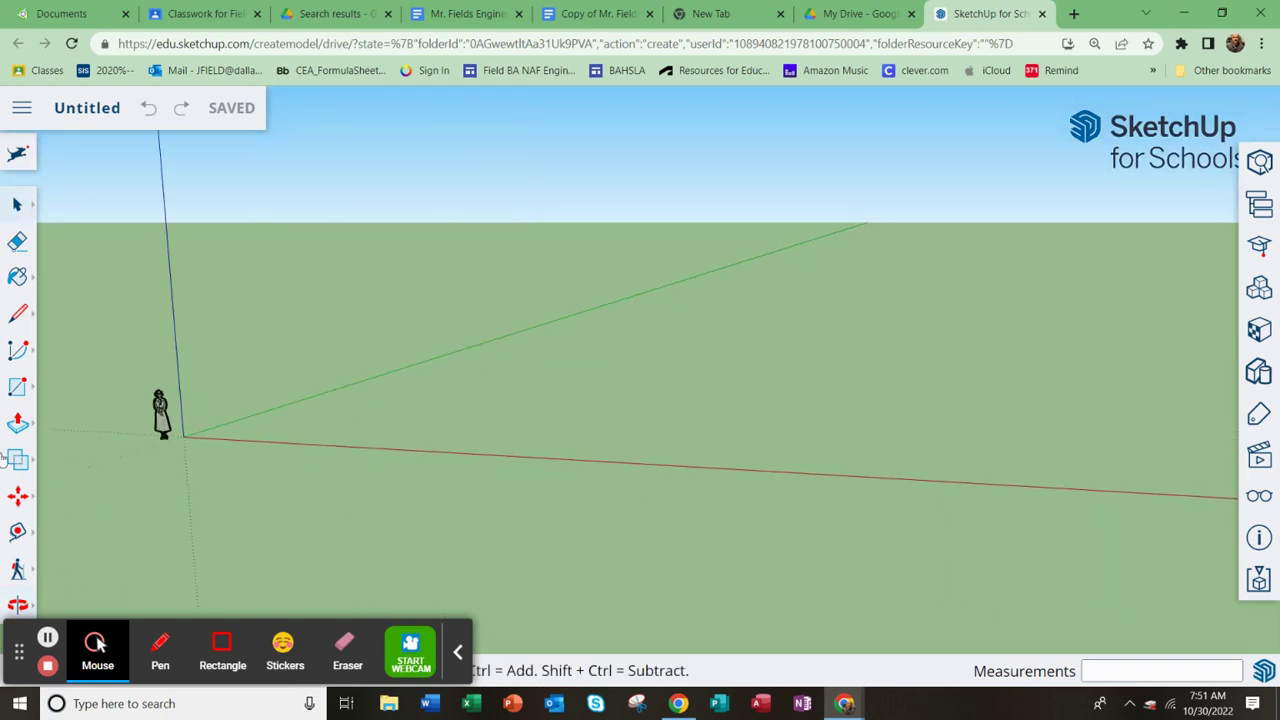
Draw a rectangle about 60' by 30' on the ground beside the origin
left_click(19, 390)
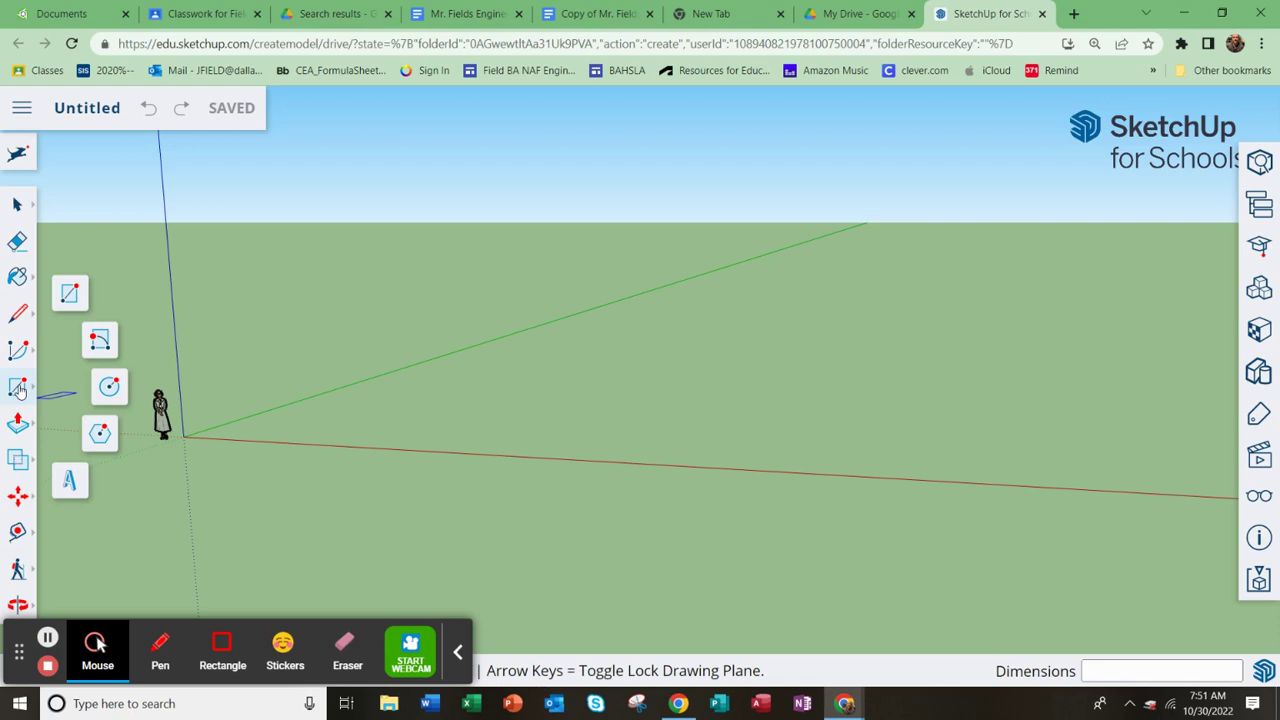
left_click(373, 403)
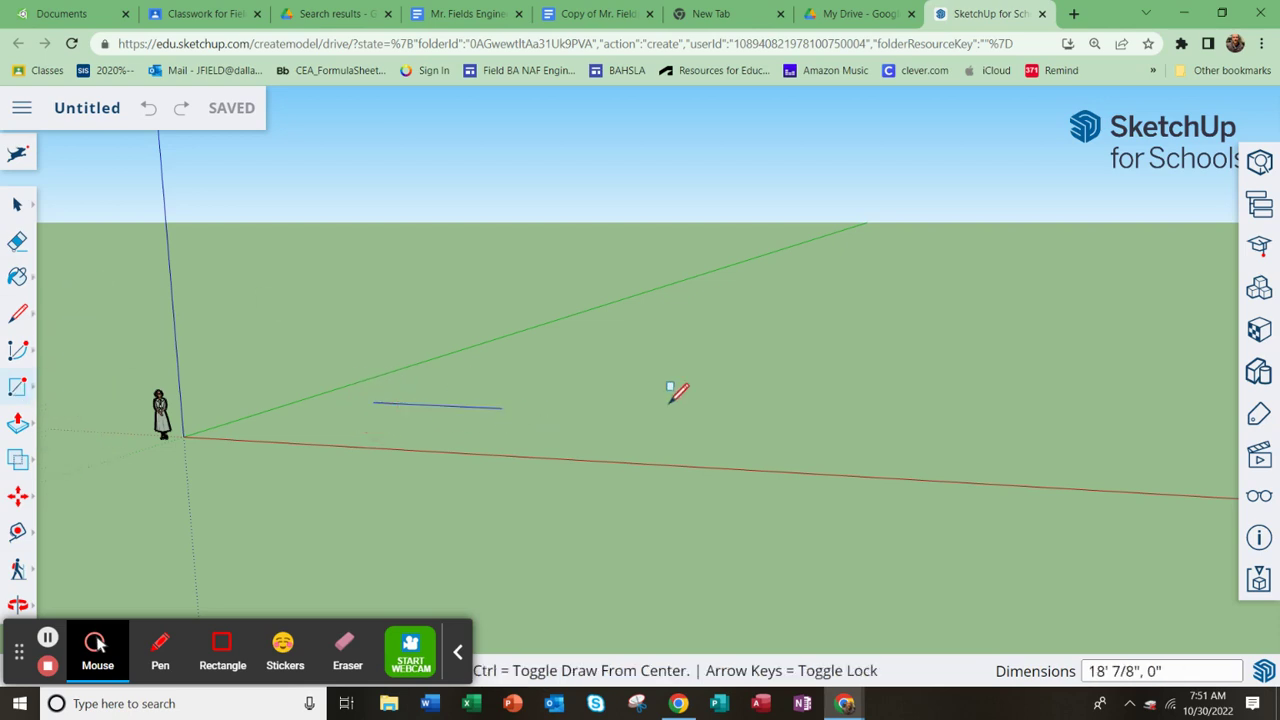
left_click(843, 386)
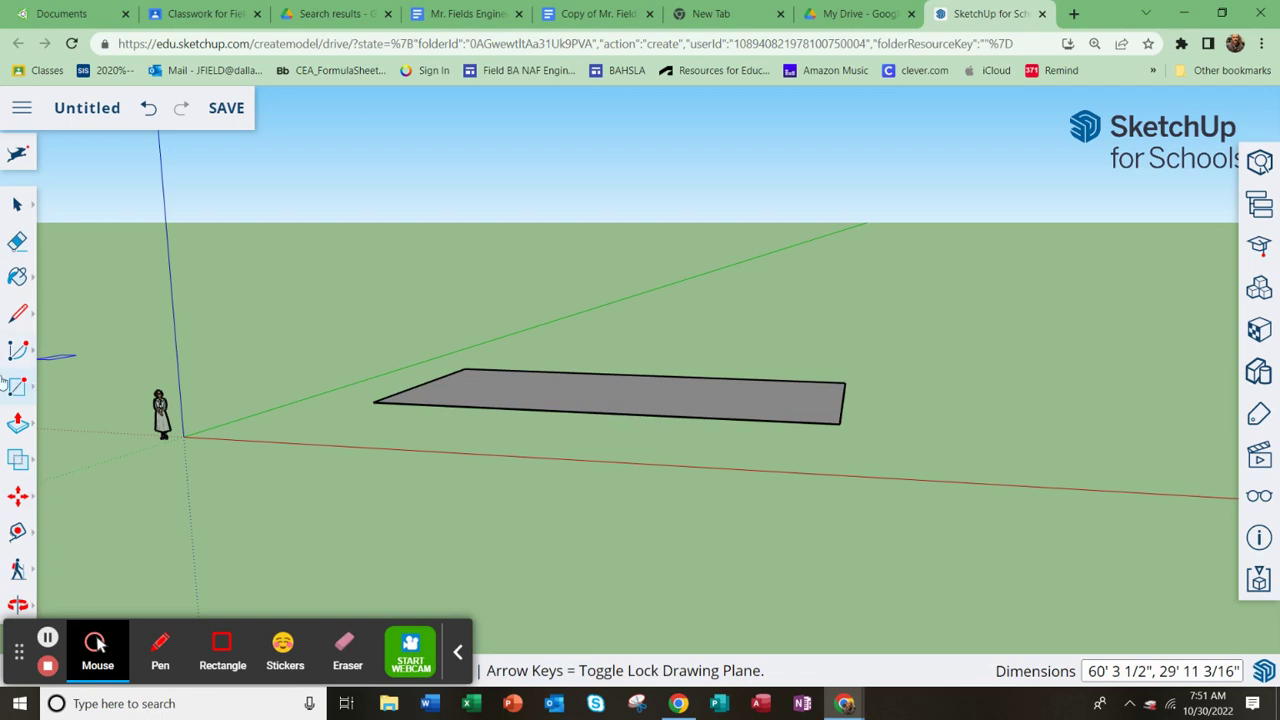
Select the rectangle and start a Push/Pull, then cancel so the face stays flat
left_click(17, 204)
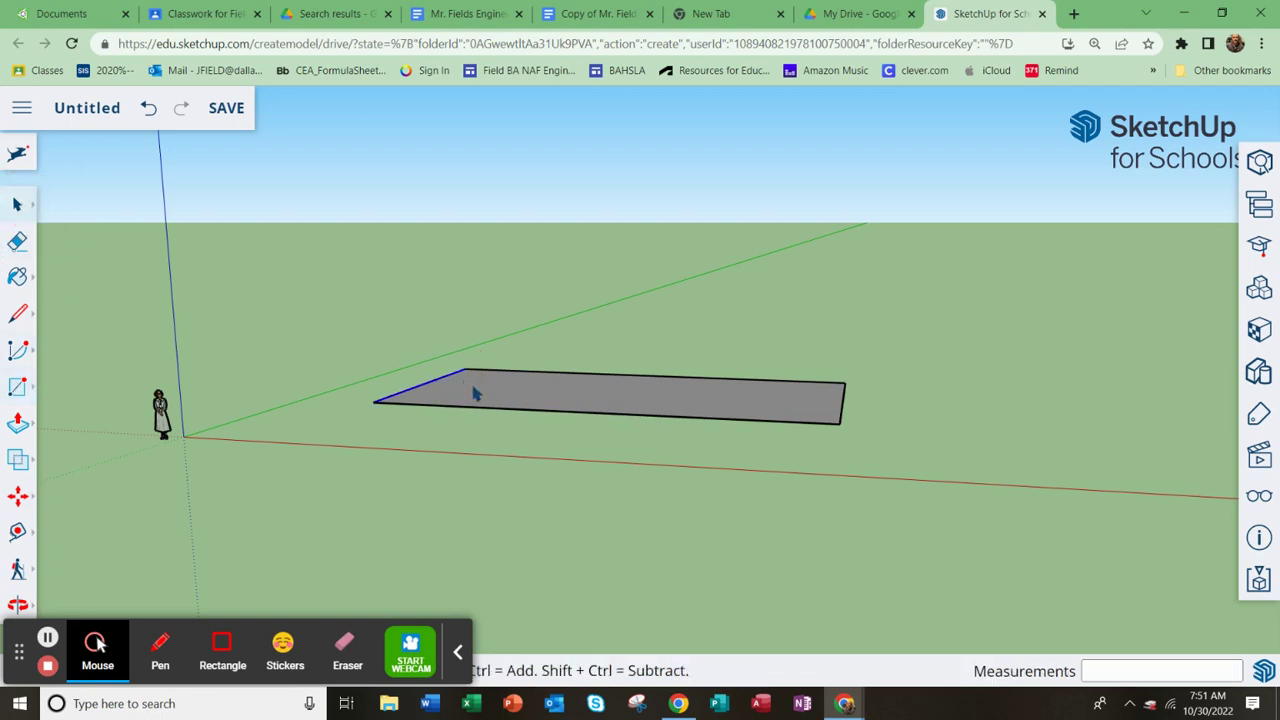
left_click(477, 394)
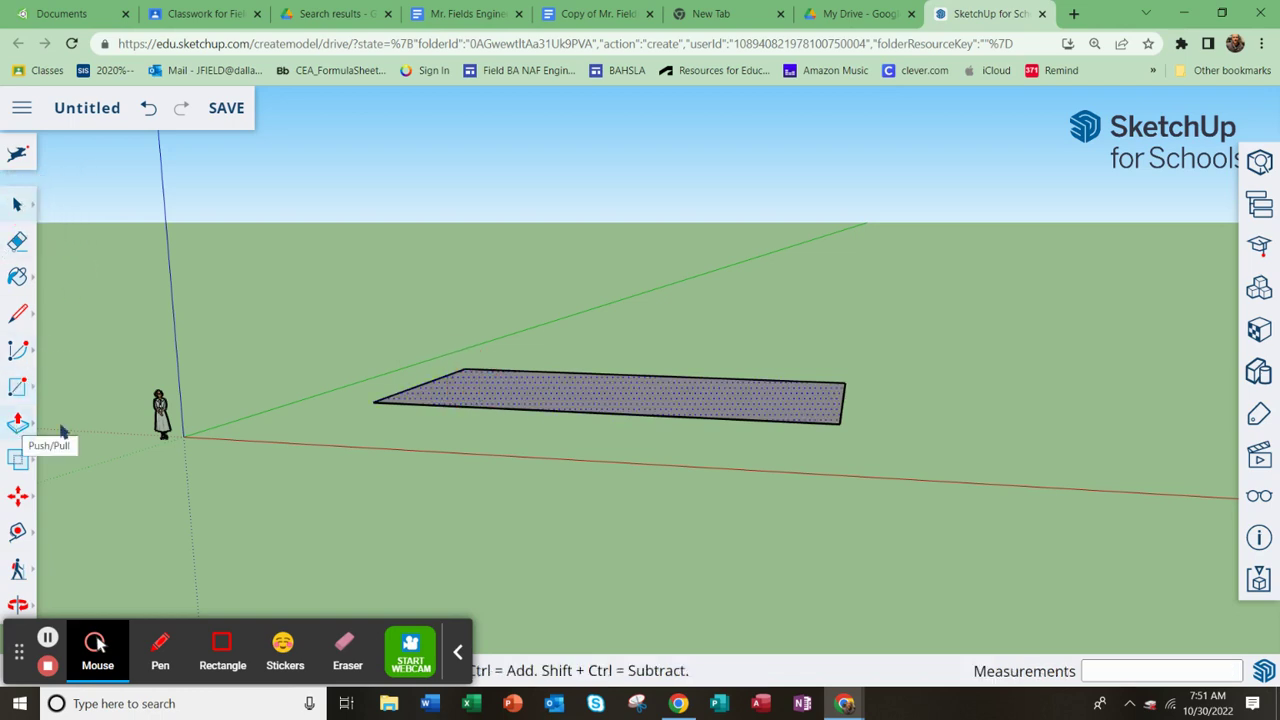
left_click(17, 426)
left_click(70, 375)
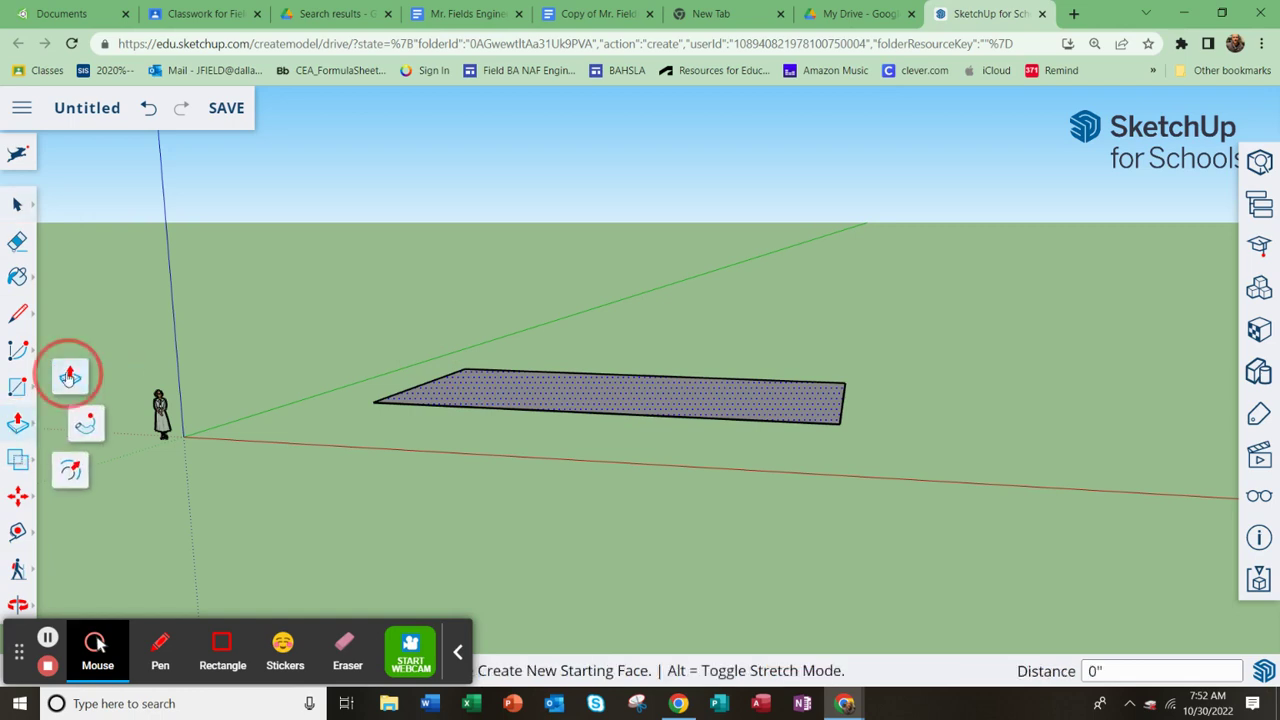
left_click(573, 388)
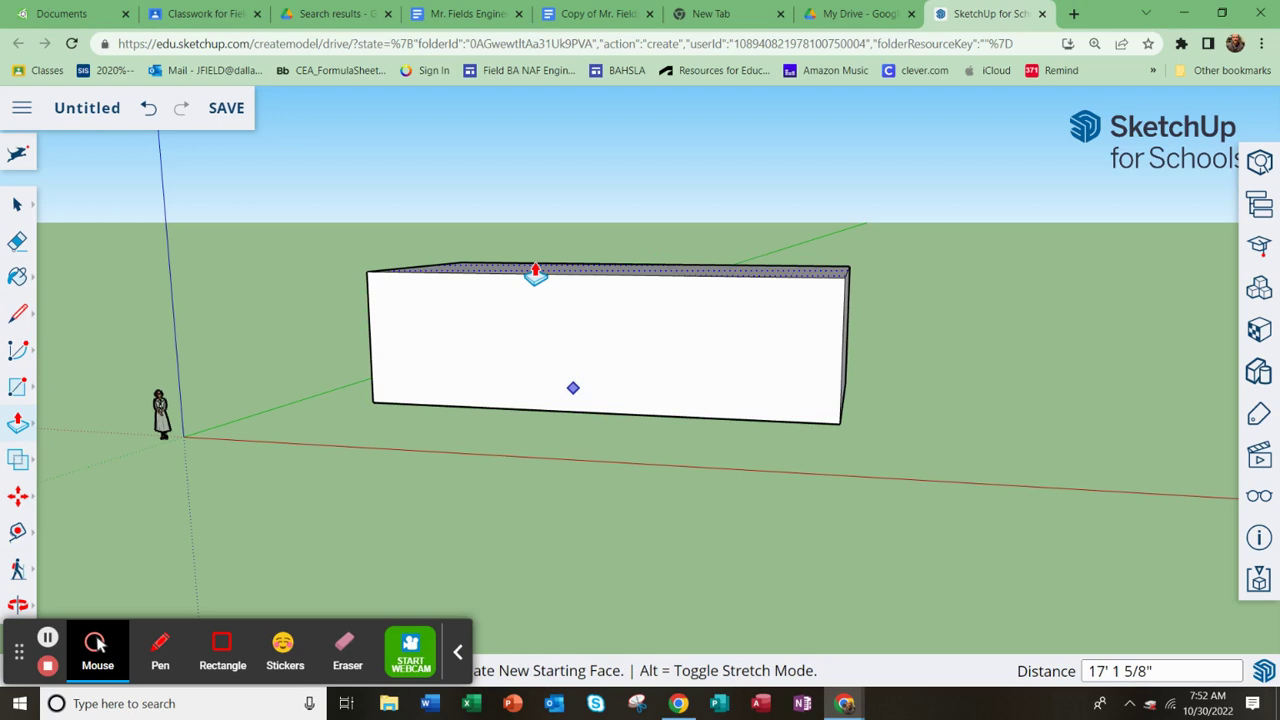
left_click(17, 204)
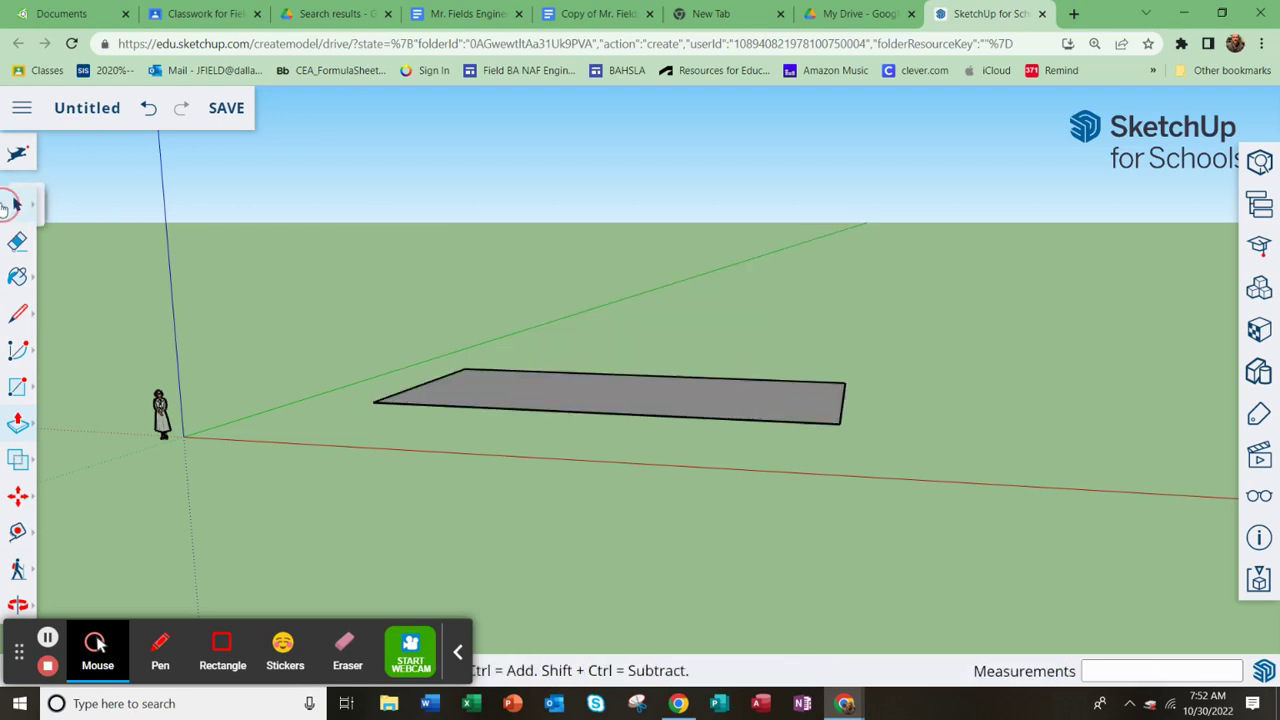
right_click(606, 557)
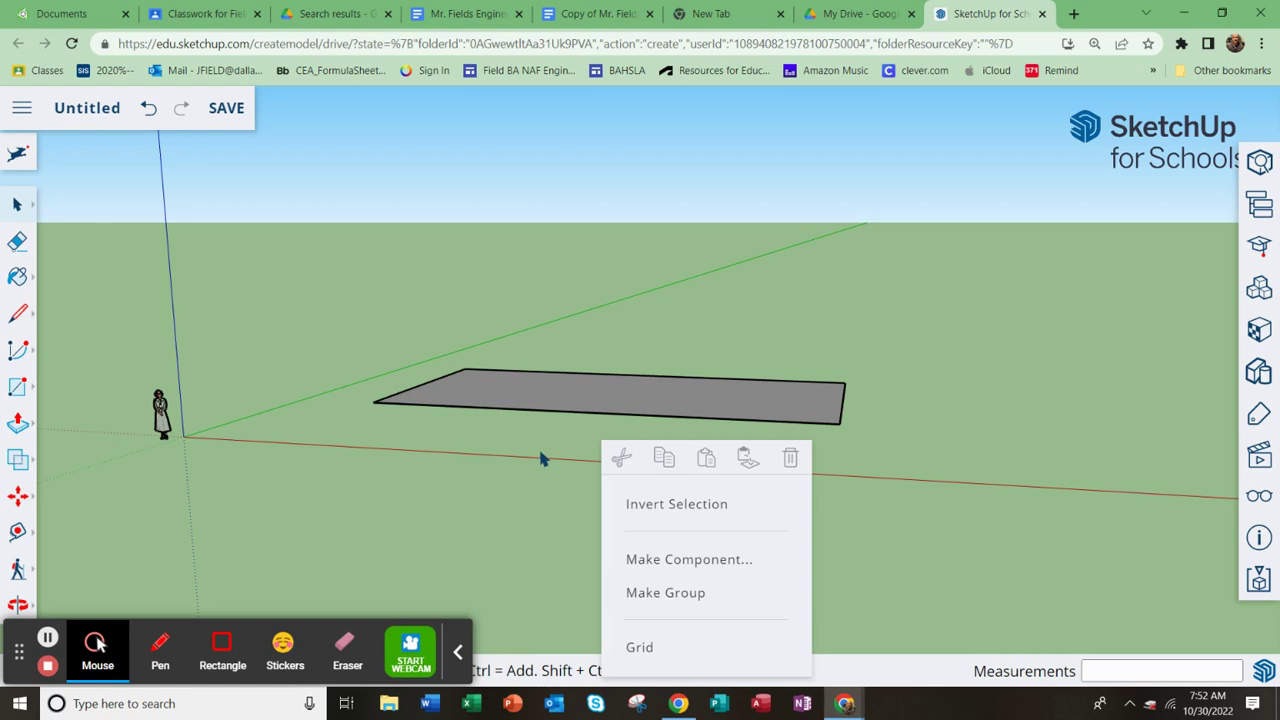
left_click(540, 486)
mouse_move(540, 486)
middle_mouse_down()
mouse_move(557, 471)
mouse_move(360, 529)
mouse_move(276, 576)
mouse_move(282, 612)
mouse_move(277, 543)
mouse_move(278, 603)
mouse_move(606, 446)
mouse_move(834, 583)
mouse_move(611, 597)
mouse_move(514, 493)
mouse_move(520, 423)
mouse_move(463, 506)
mouse_move(476, 531)
mouse_move(580, 446)
mouse_move(686, 403)
mouse_move(857, 380)
mouse_move(1020, 459)
mouse_move(771, 517)
mouse_move(449, 534)
mouse_move(470, 511)
mouse_move(500, 535)
middle_mouse_up()
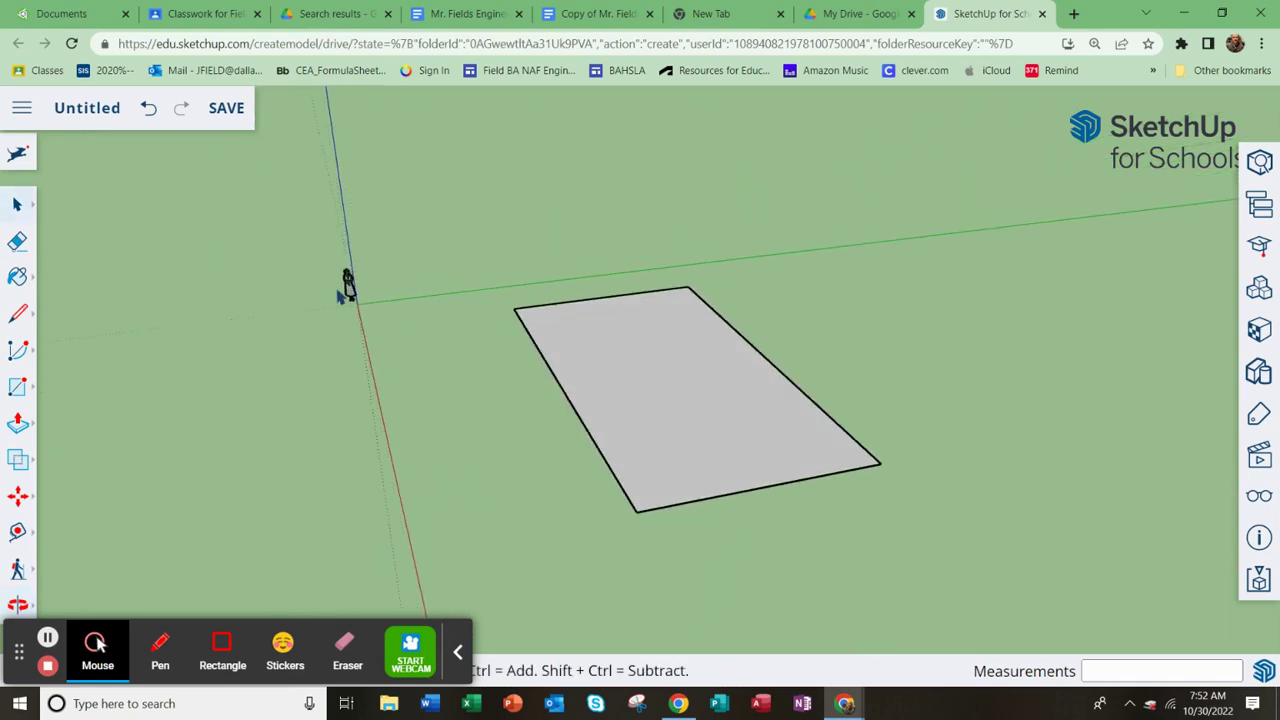
middle_click_drag(422, 392, 557, 266)
scroll(332, 345, "up", 2)
scroll(332, 345, "up", 2)
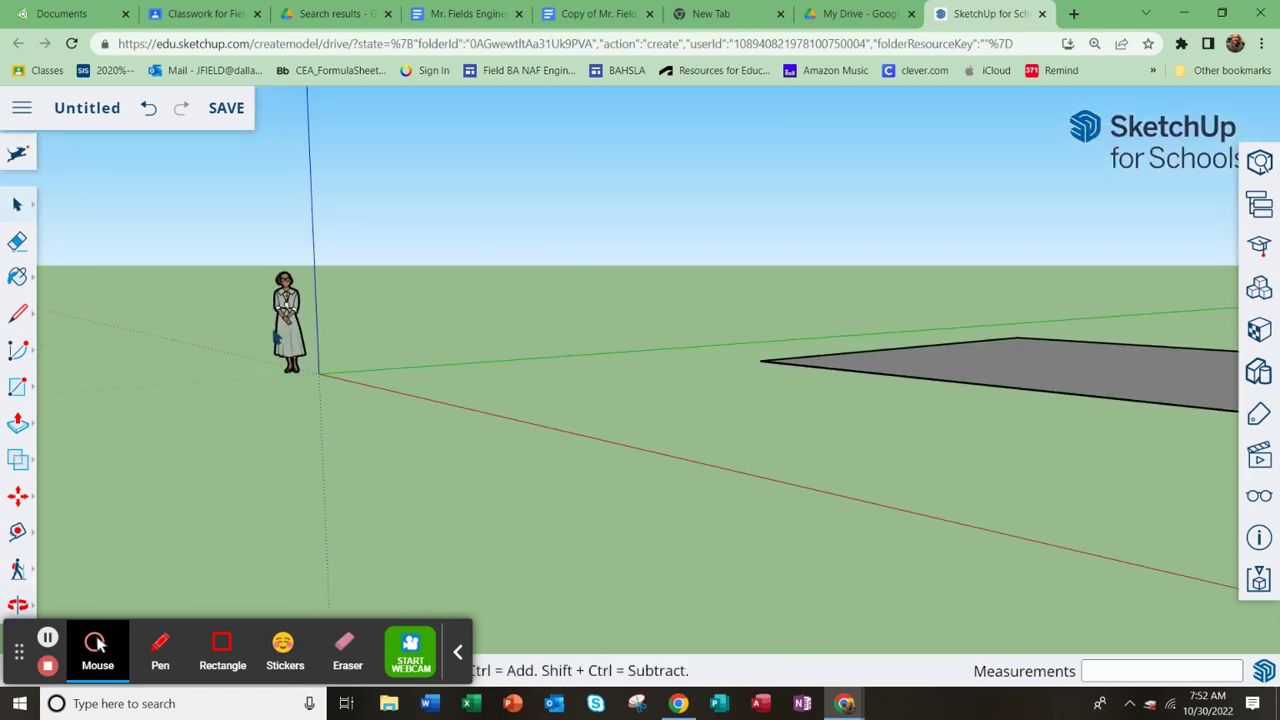
left_click(288, 322)
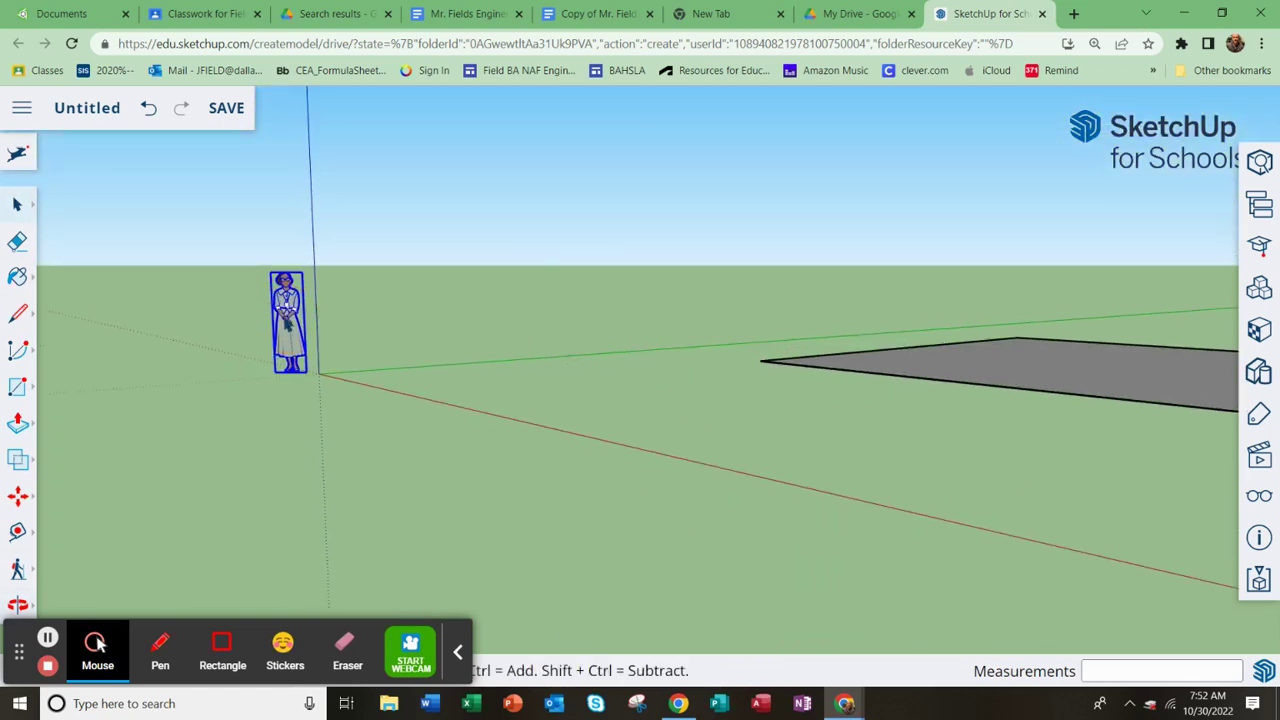
scroll(300, 340, "down", 3)
middle_click_drag(709, 394, 709, 211)
left_click(706, 196)
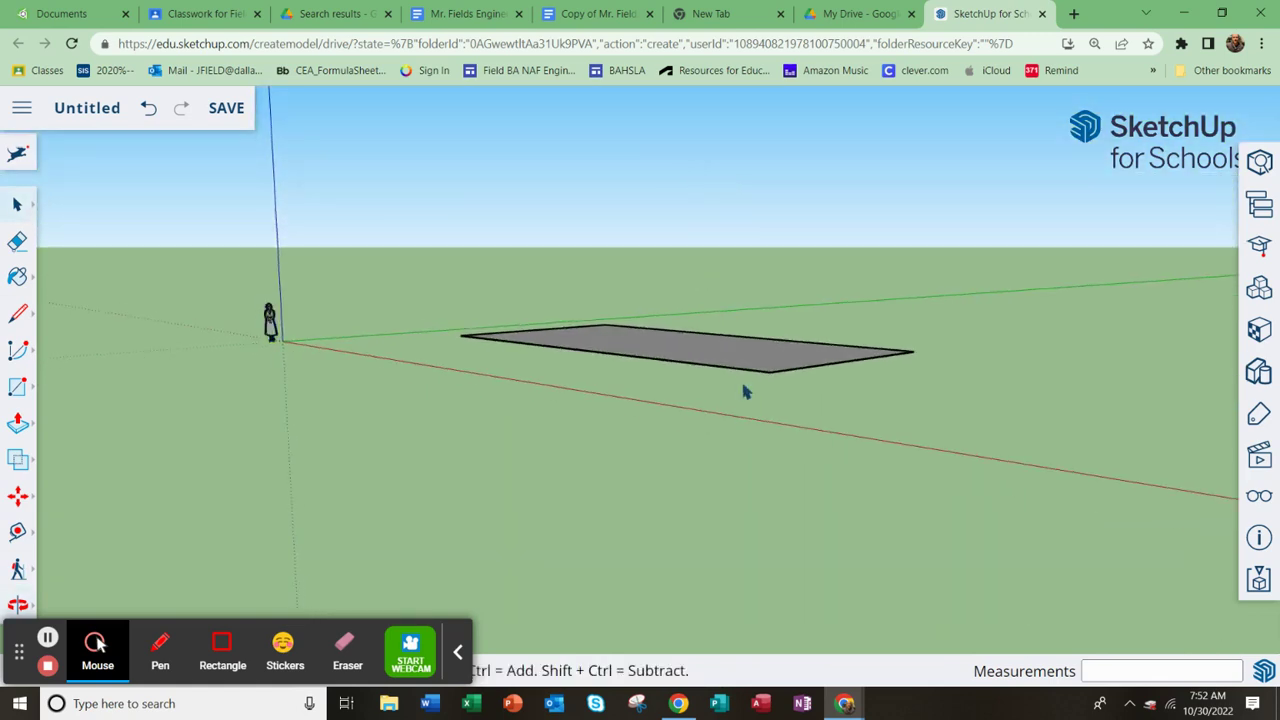
middle_click_drag(745, 392, 62, 296)
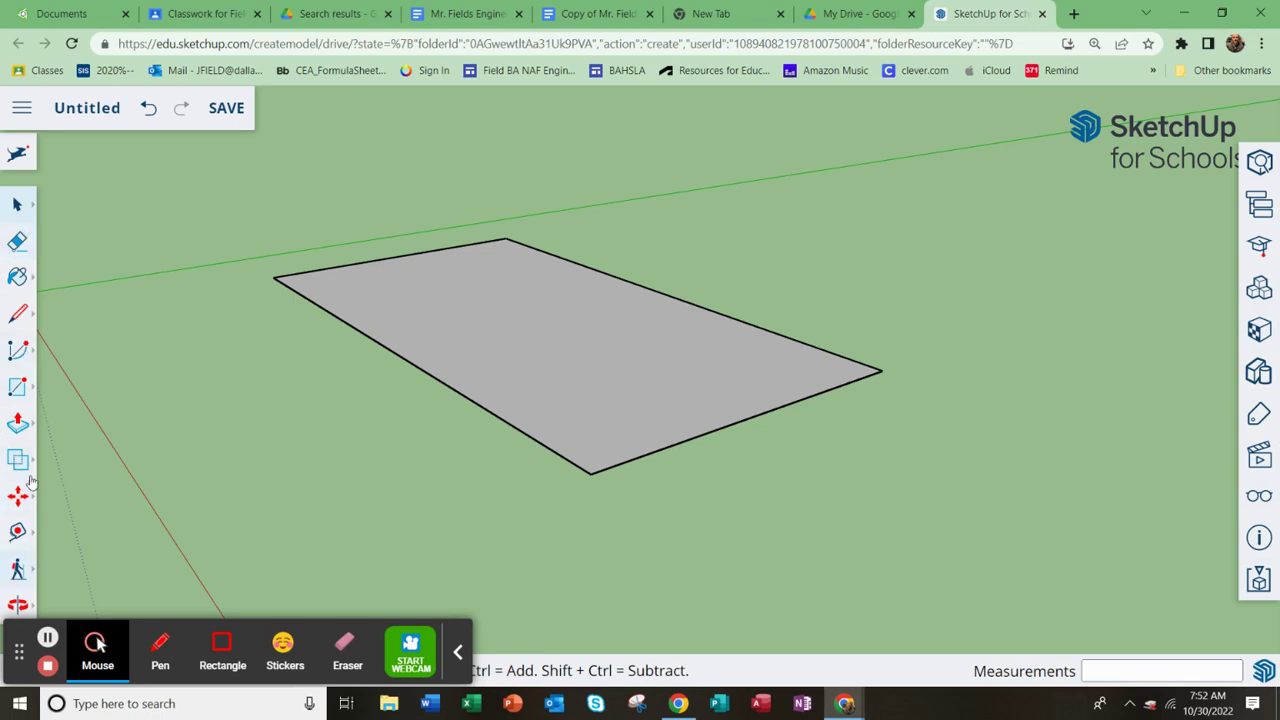
Try Push/Pull, Rectangle, Solid Tools, Move, Tape Measure, Walk, Arc and Line, then Paint Bucket for Materials
left_click(34, 430)
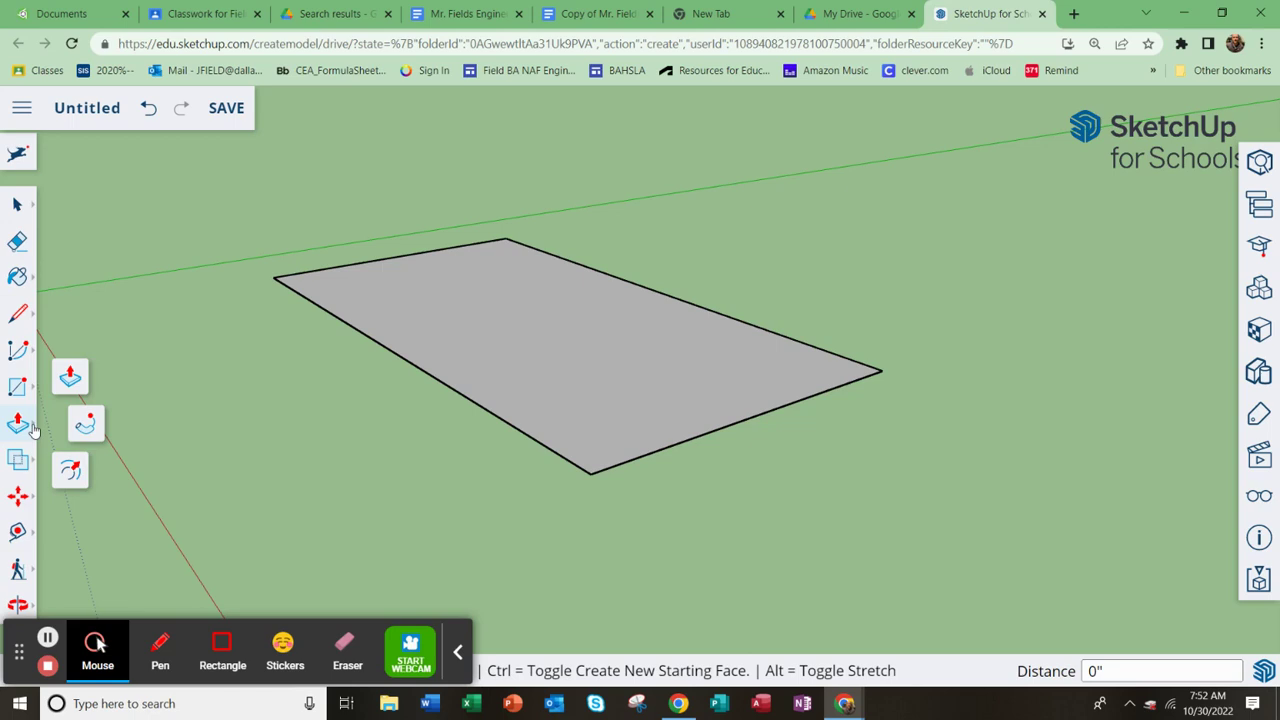
left_click(33, 393)
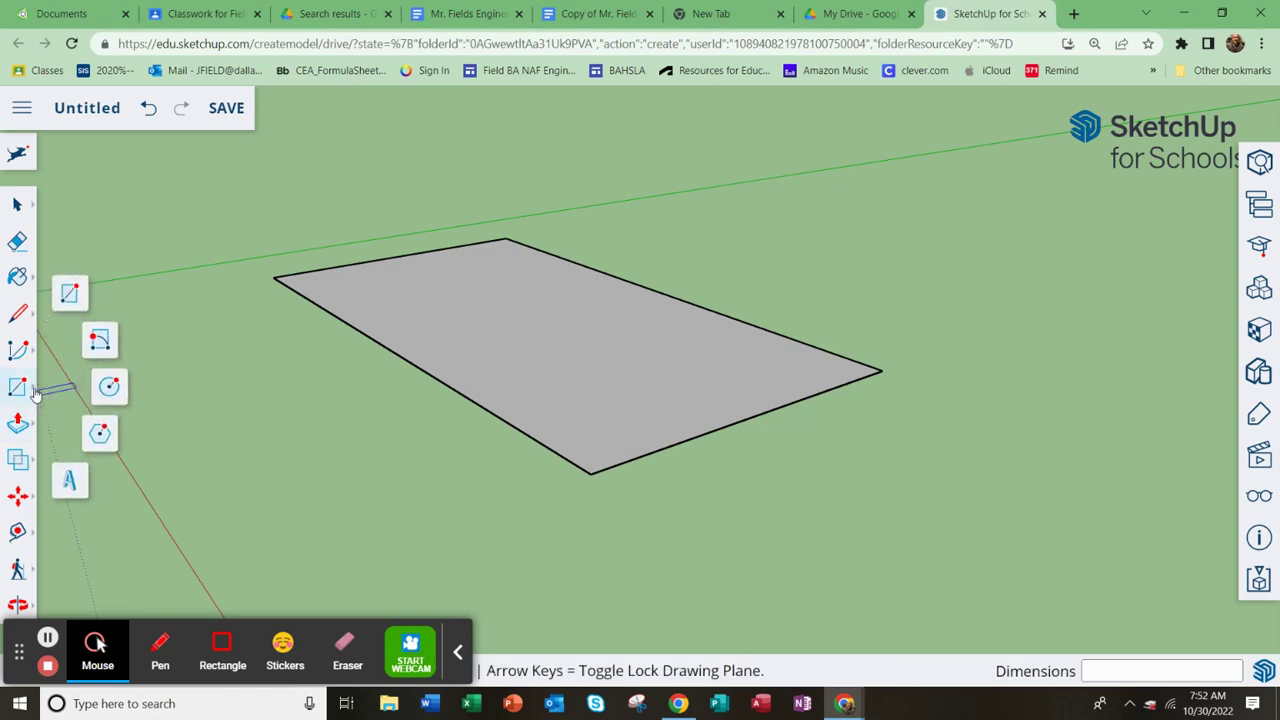
left_click(31, 430)
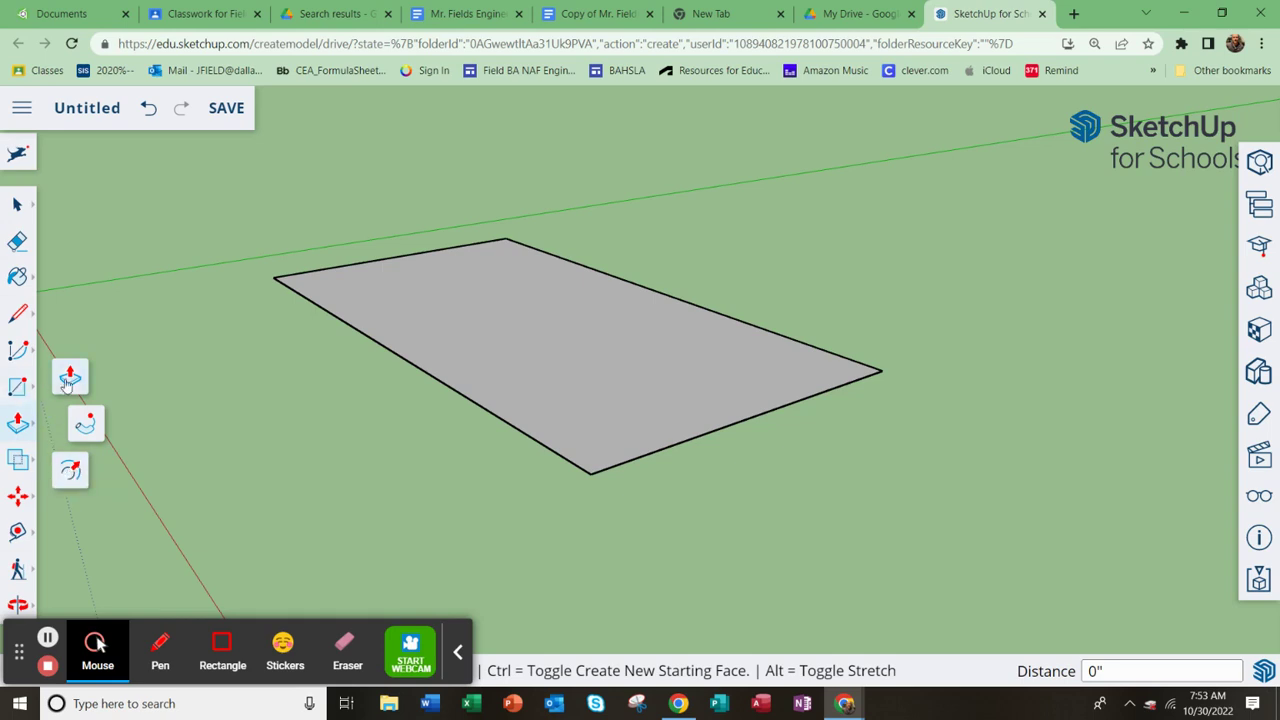
left_click(28, 461)
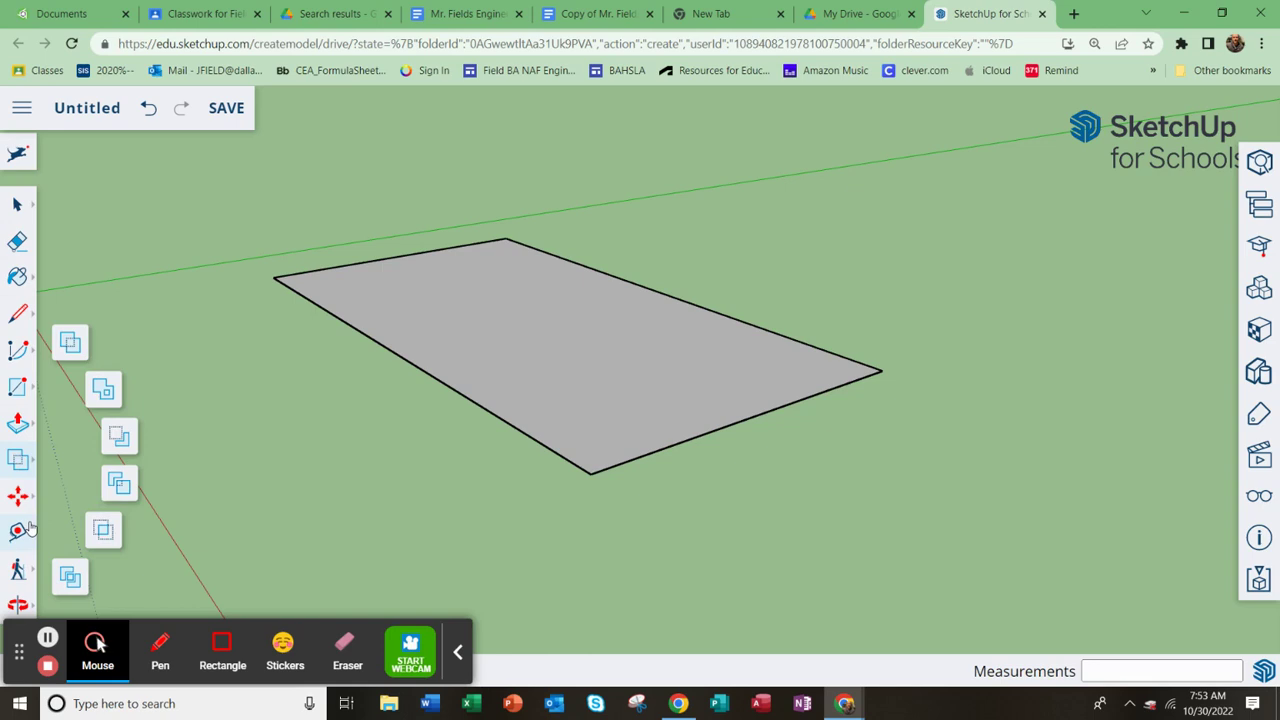
left_click(22, 497)
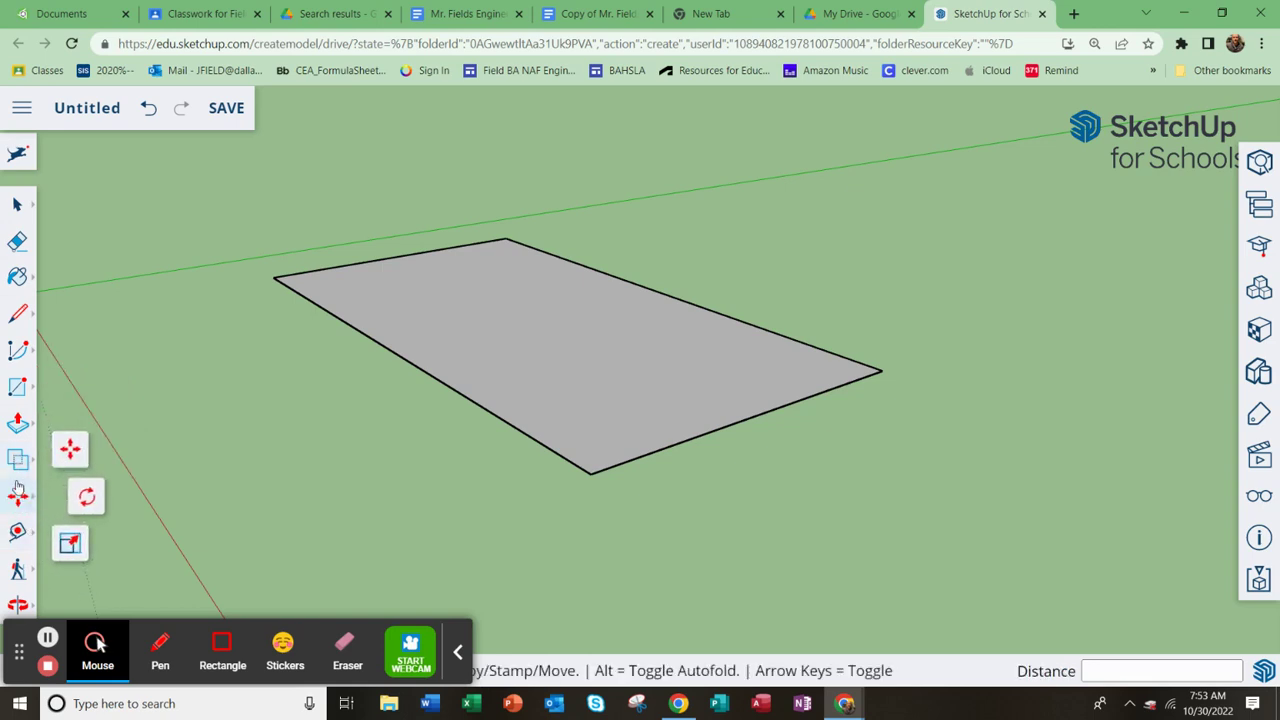
left_click(20, 534)
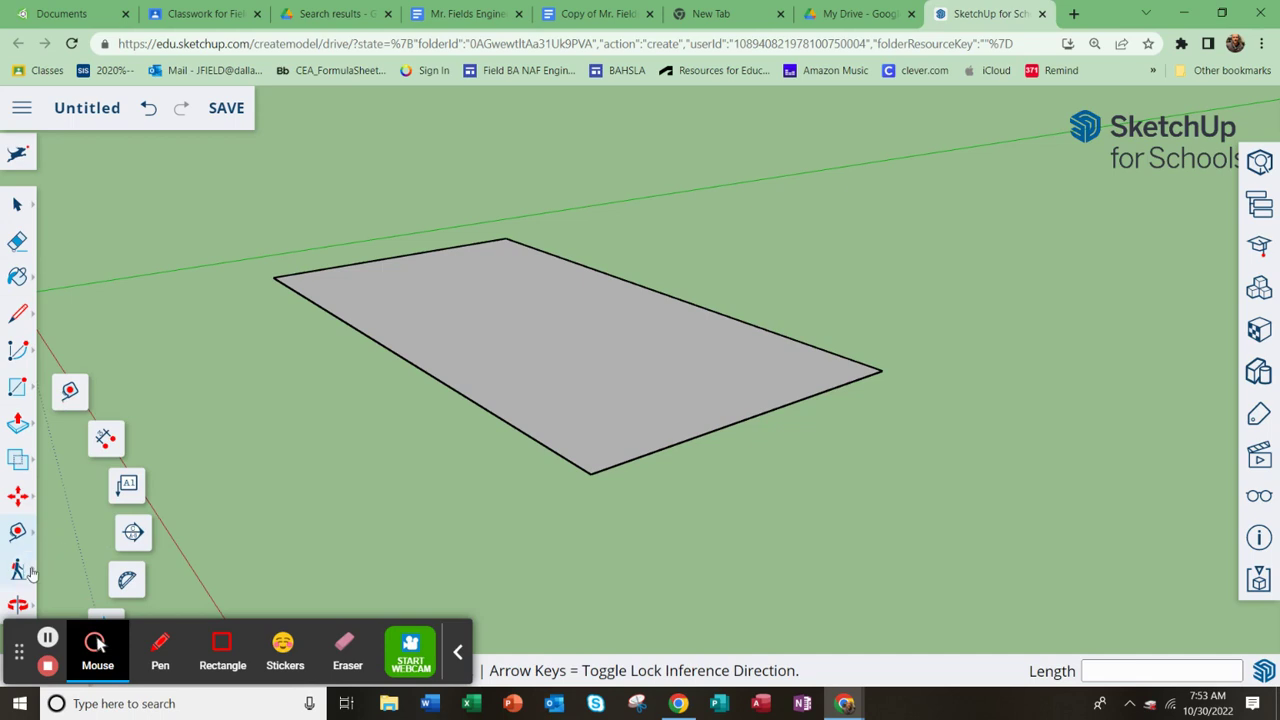
left_click(31, 573)
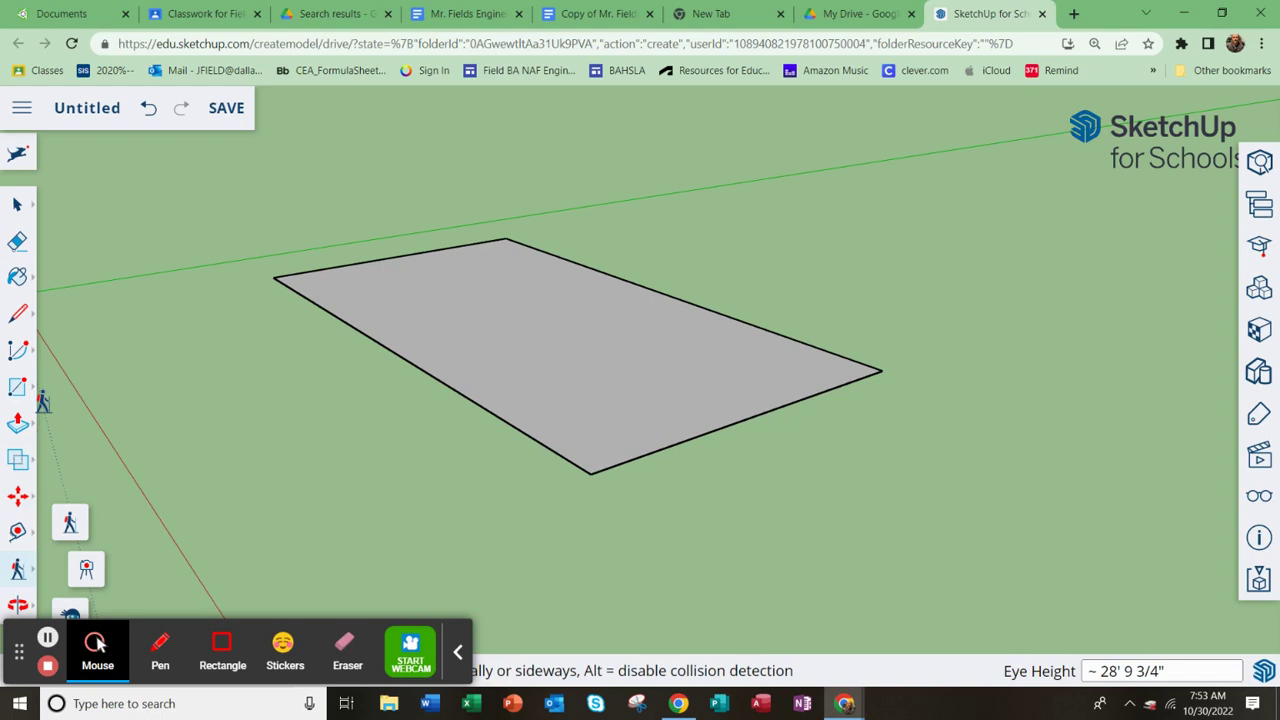
left_click(30, 352)
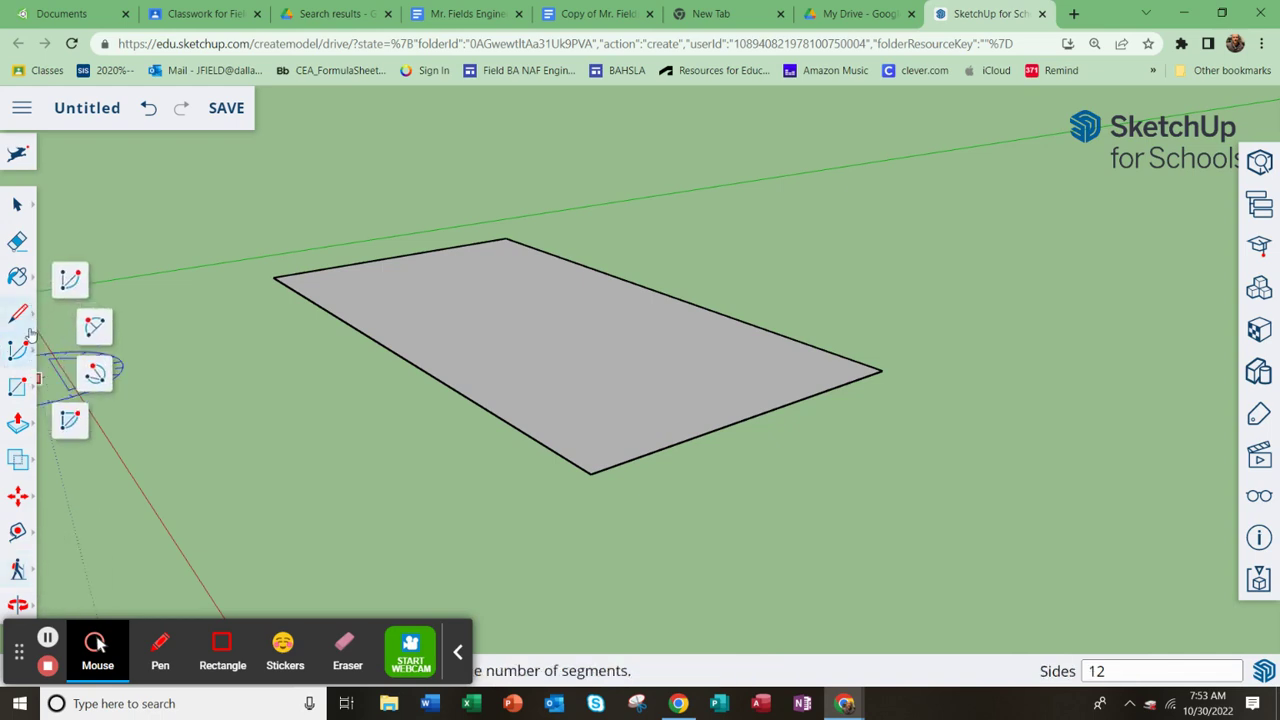
left_click(22, 315)
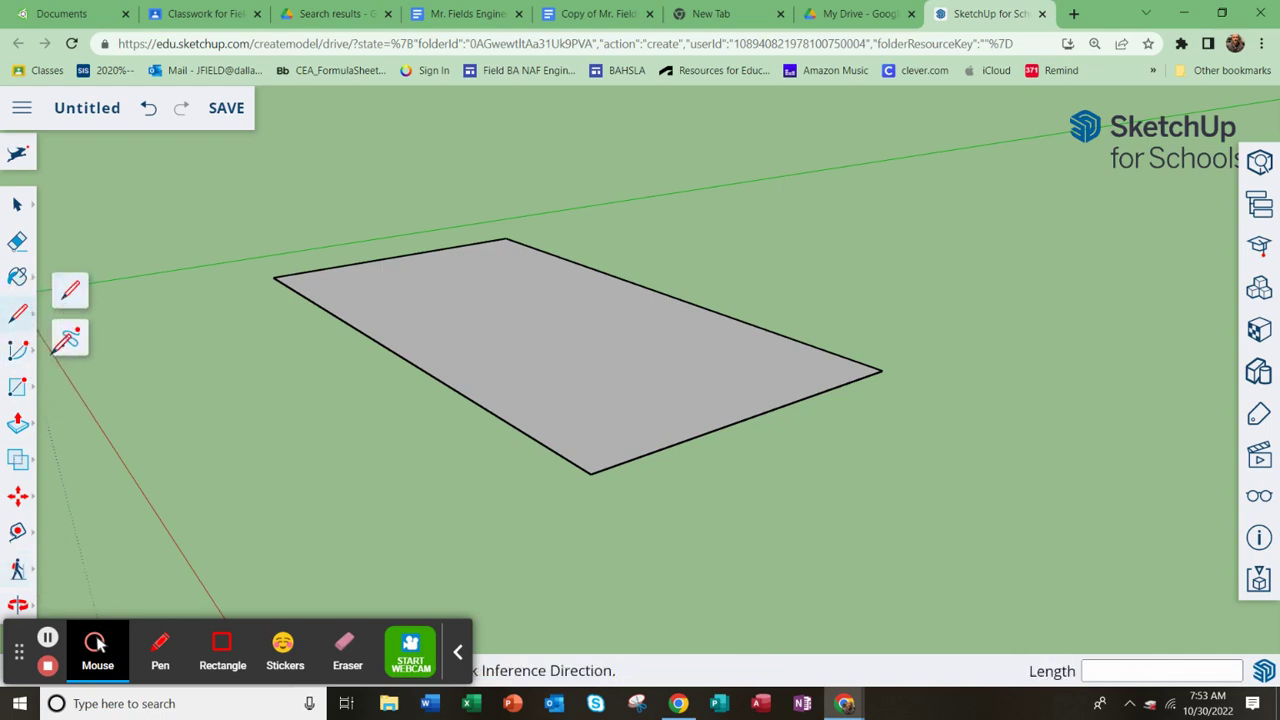
left_click(22, 277)
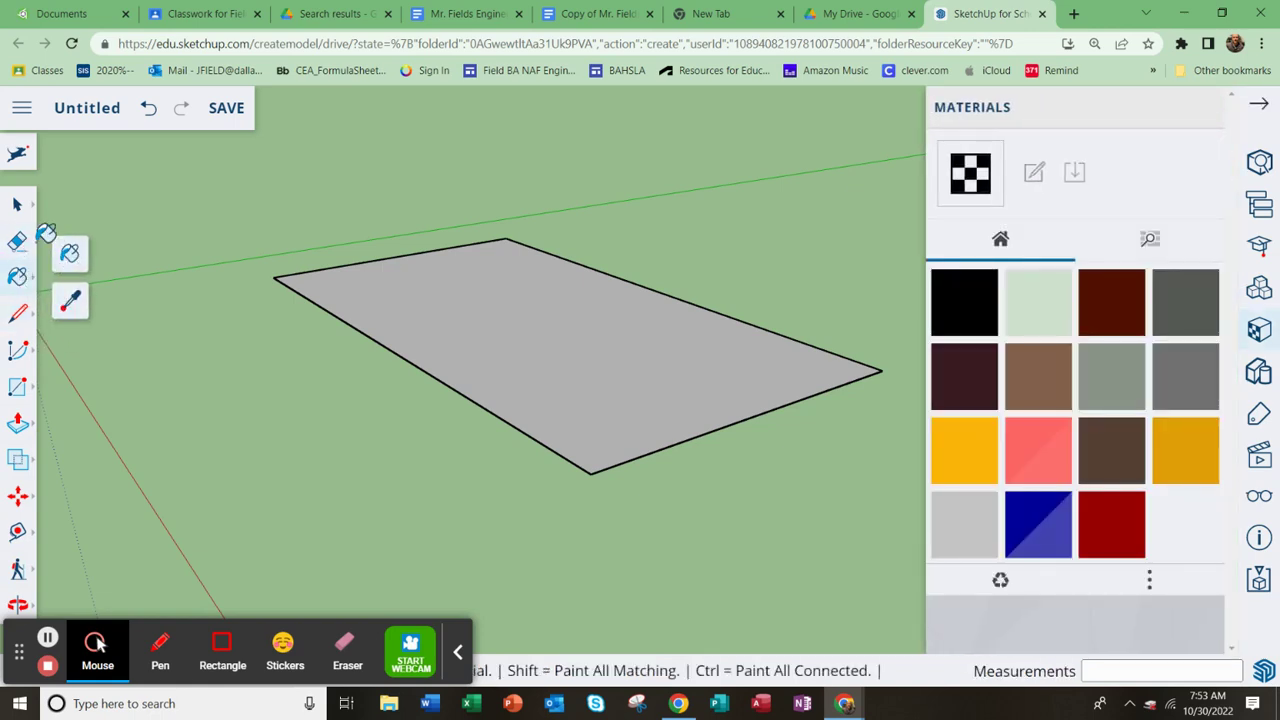
left_click(26, 240)
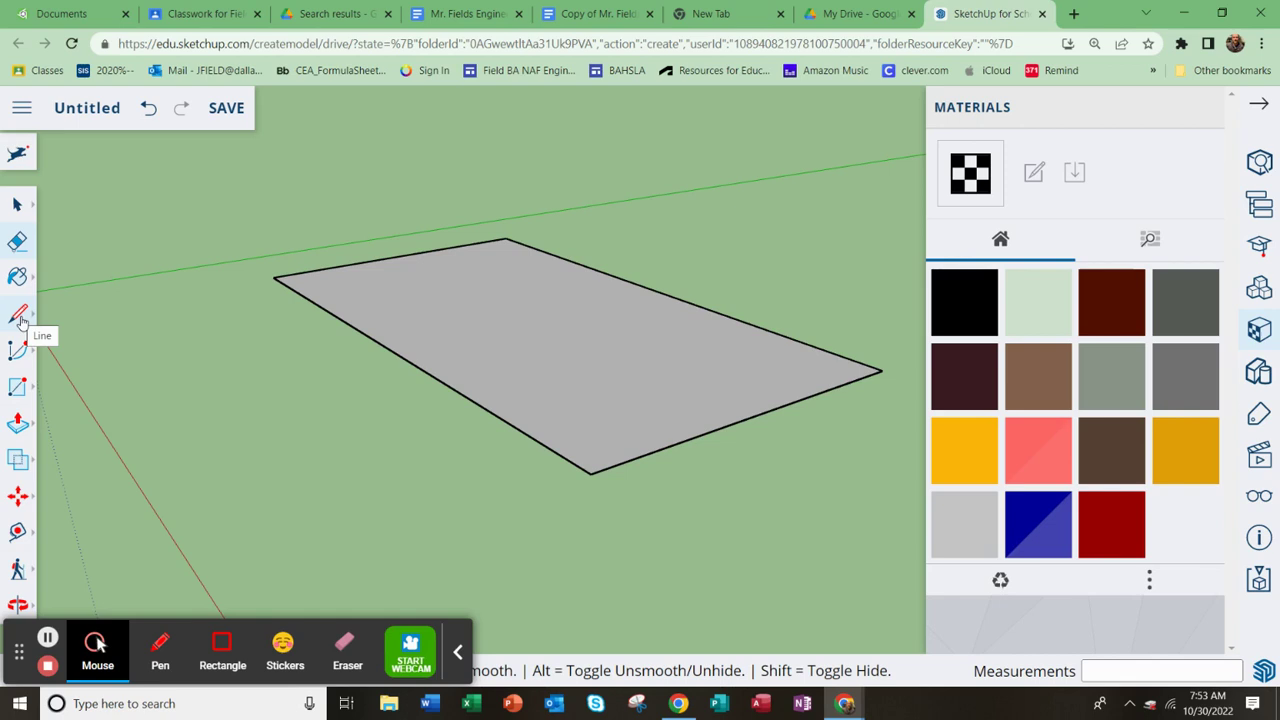
left_click(20, 316)
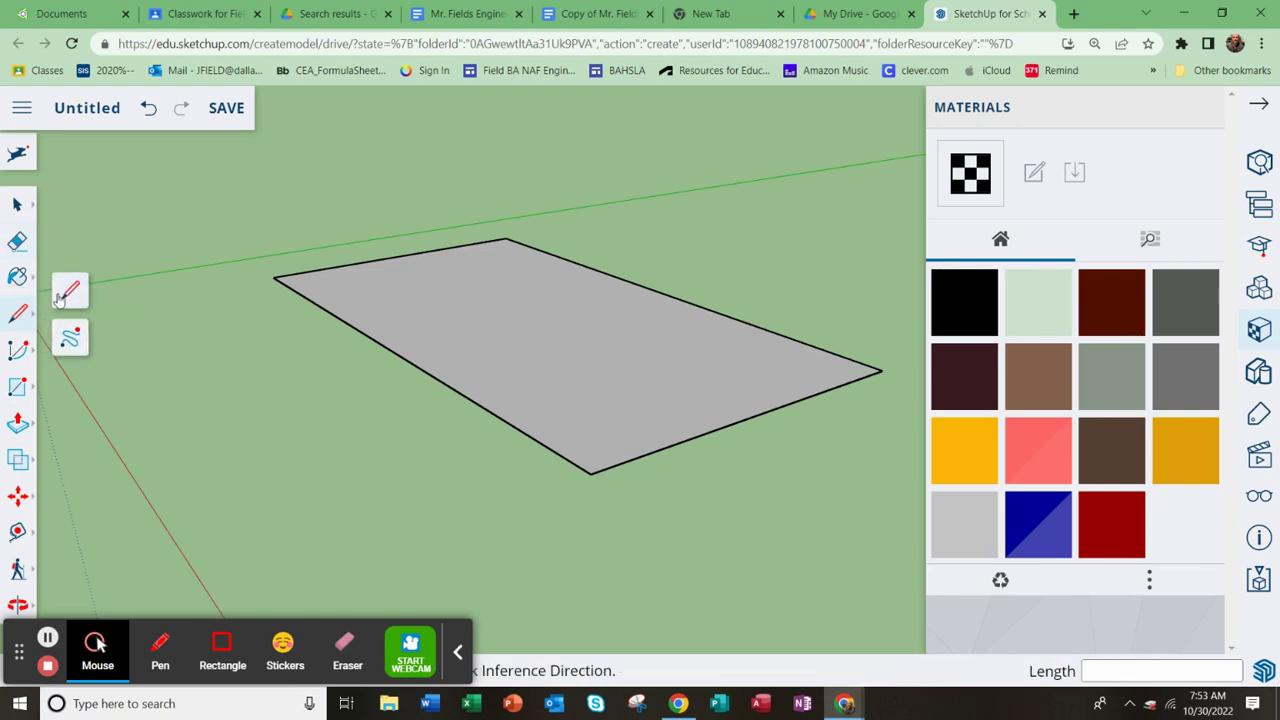
left_click(67, 293)
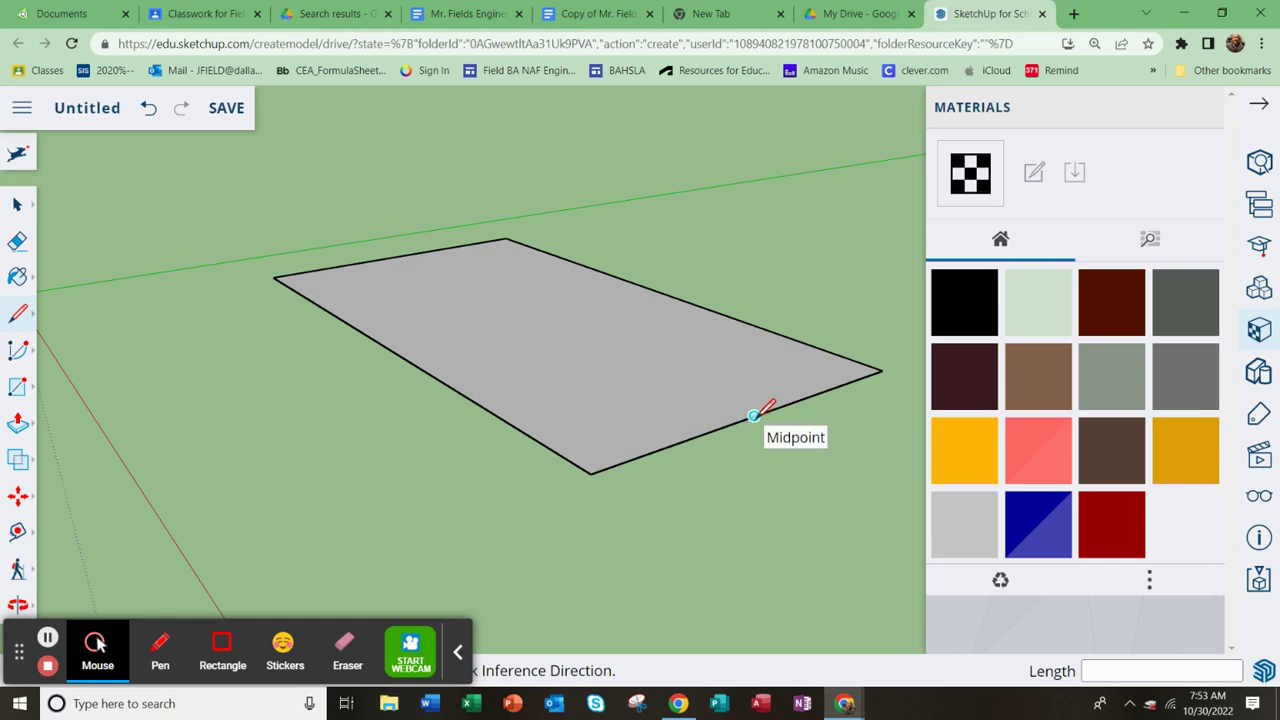
scroll(754, 414, "up", 2)
left_click(754, 414)
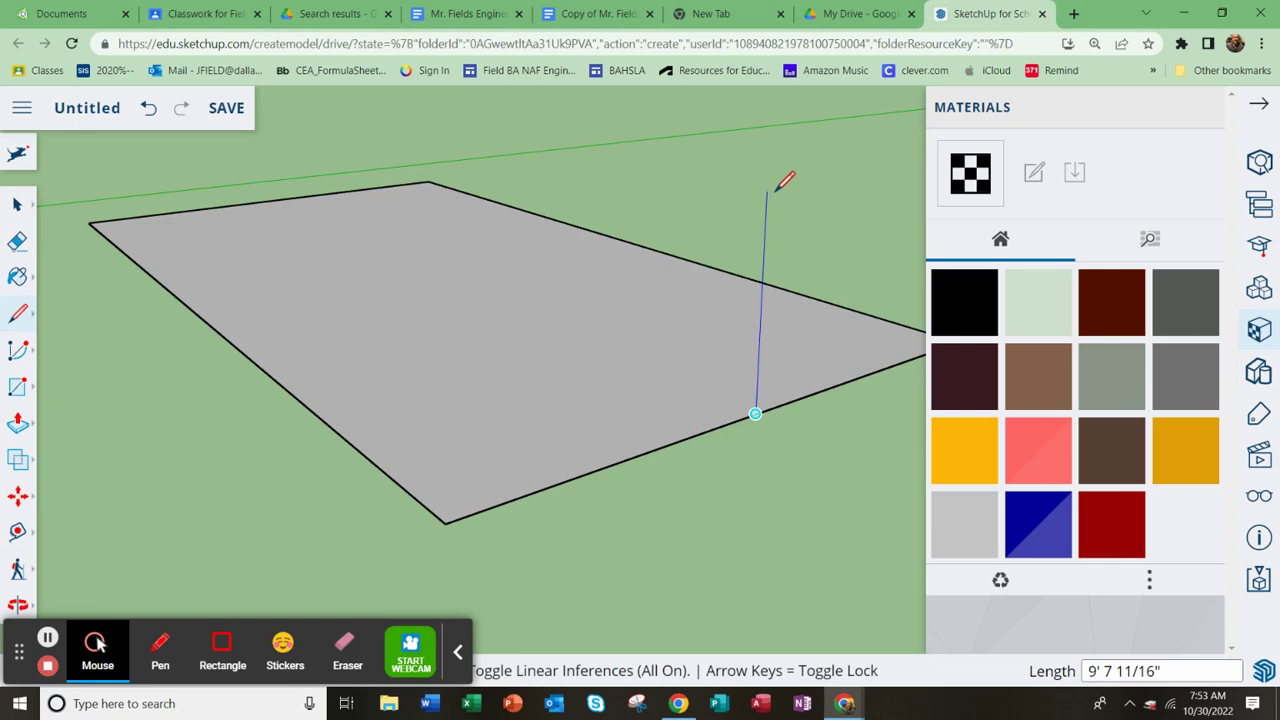
scroll(752, 330, "down", 3)
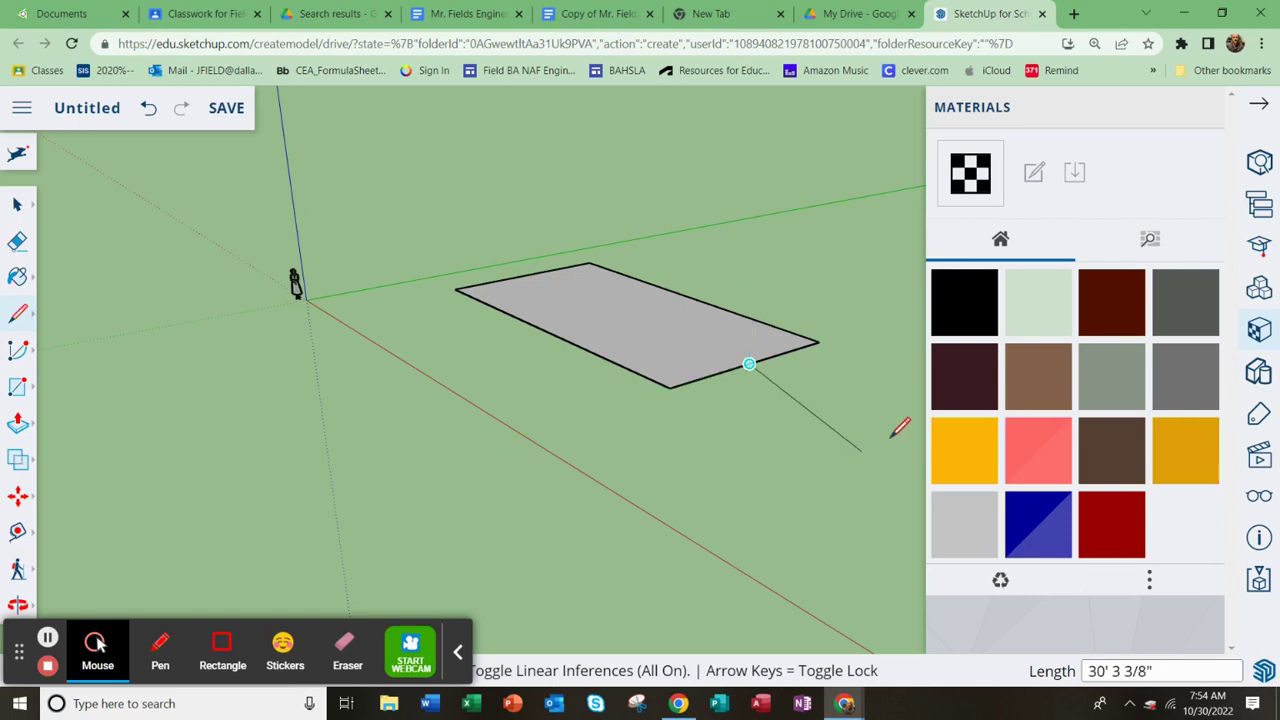
scroll(756, 318, "up", 3)
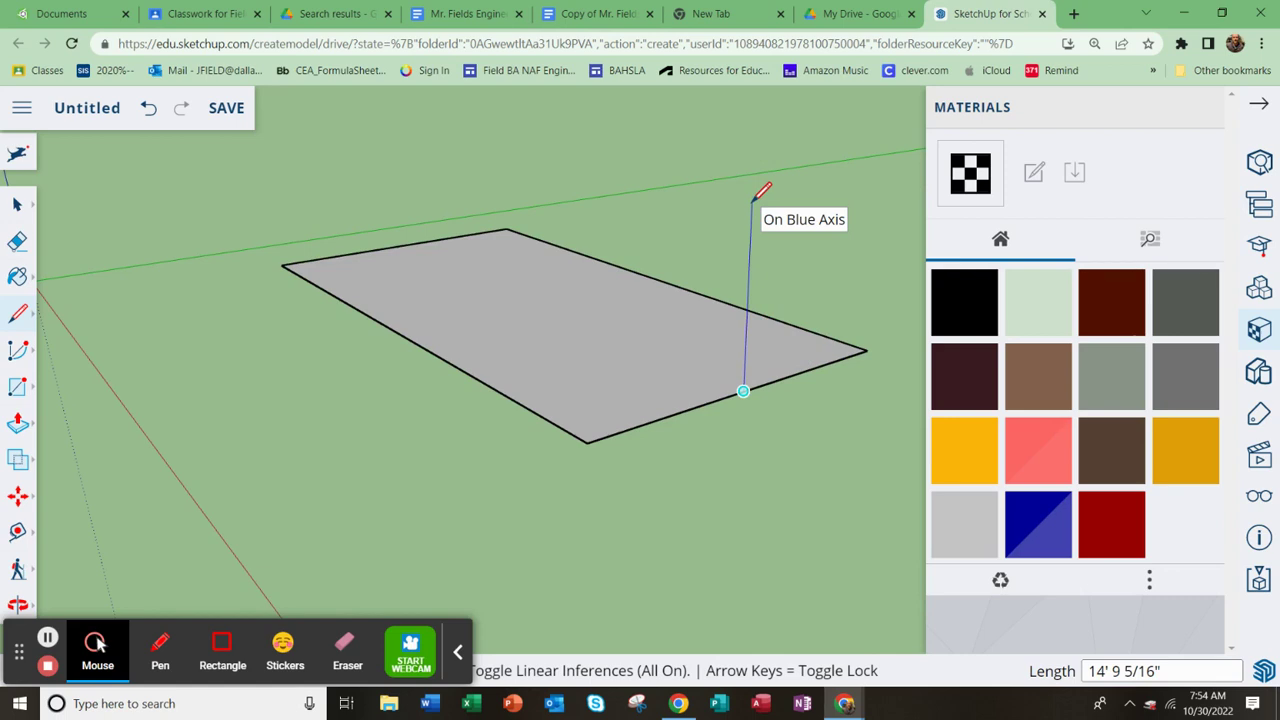
type("18")
key("Escape")
key("t")
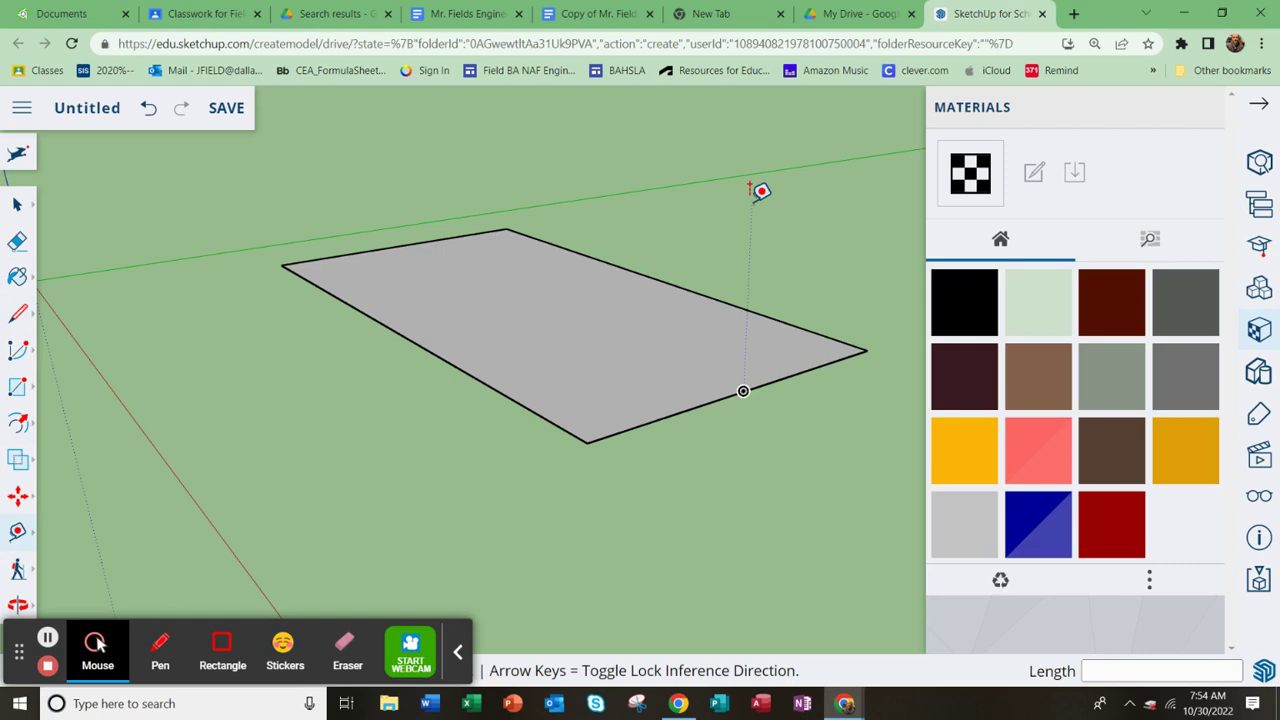
left_click(751, 188)
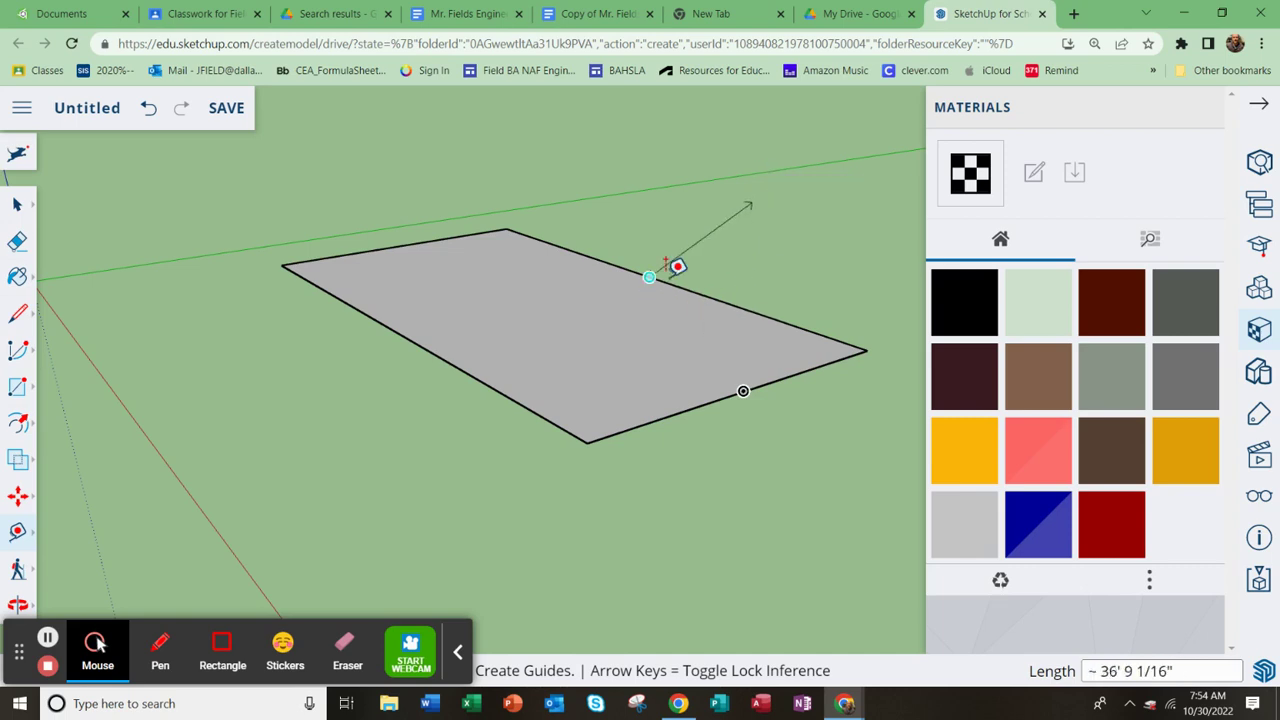
left_click(15, 205)
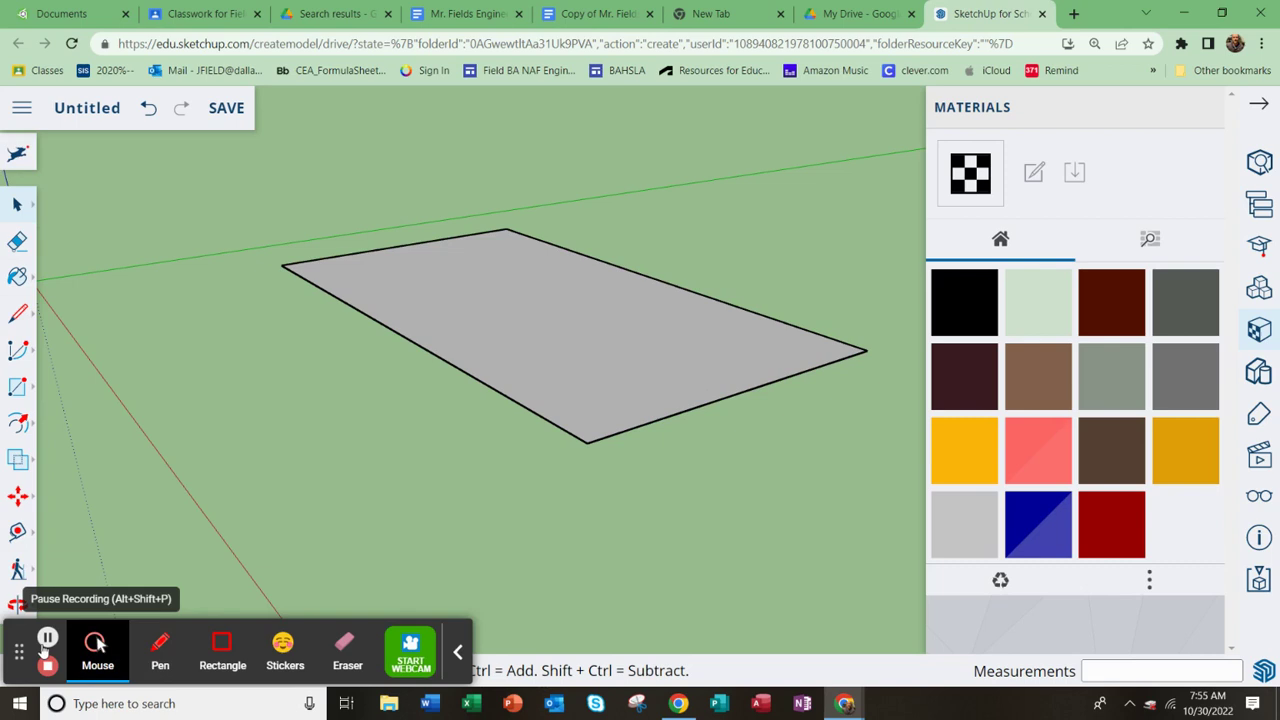
left_click(48, 638)
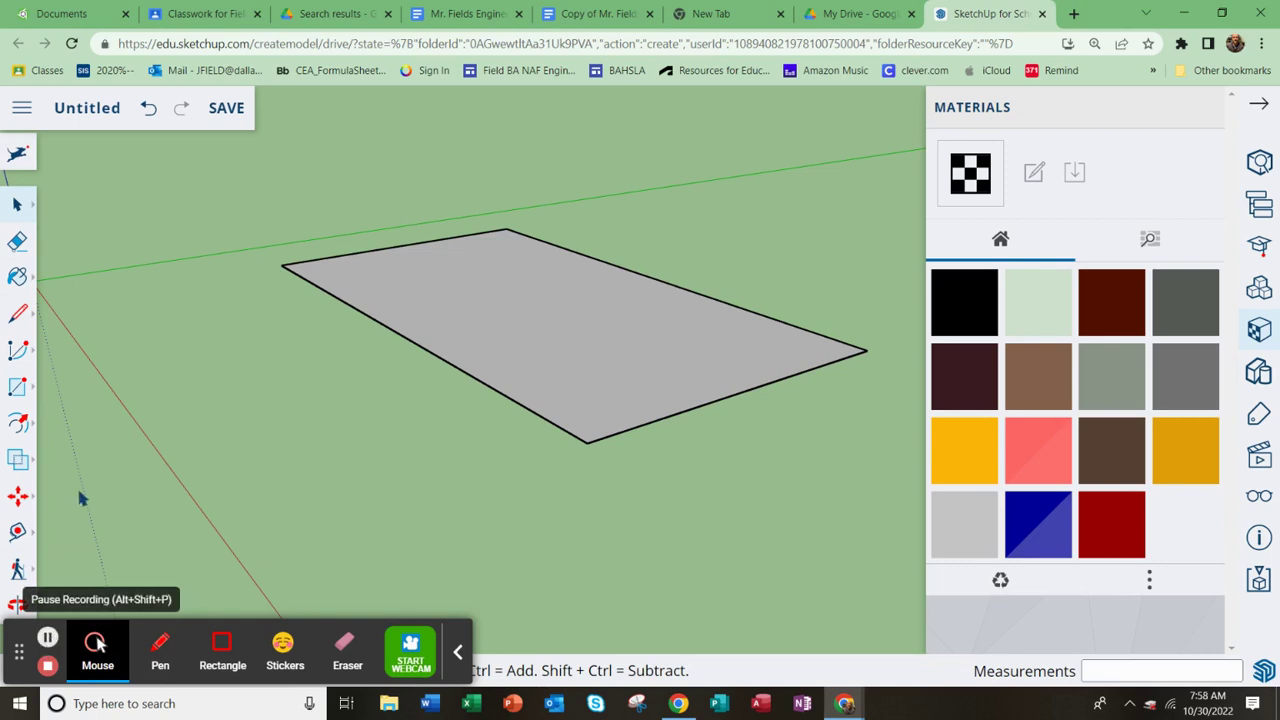
left_click(17, 313)
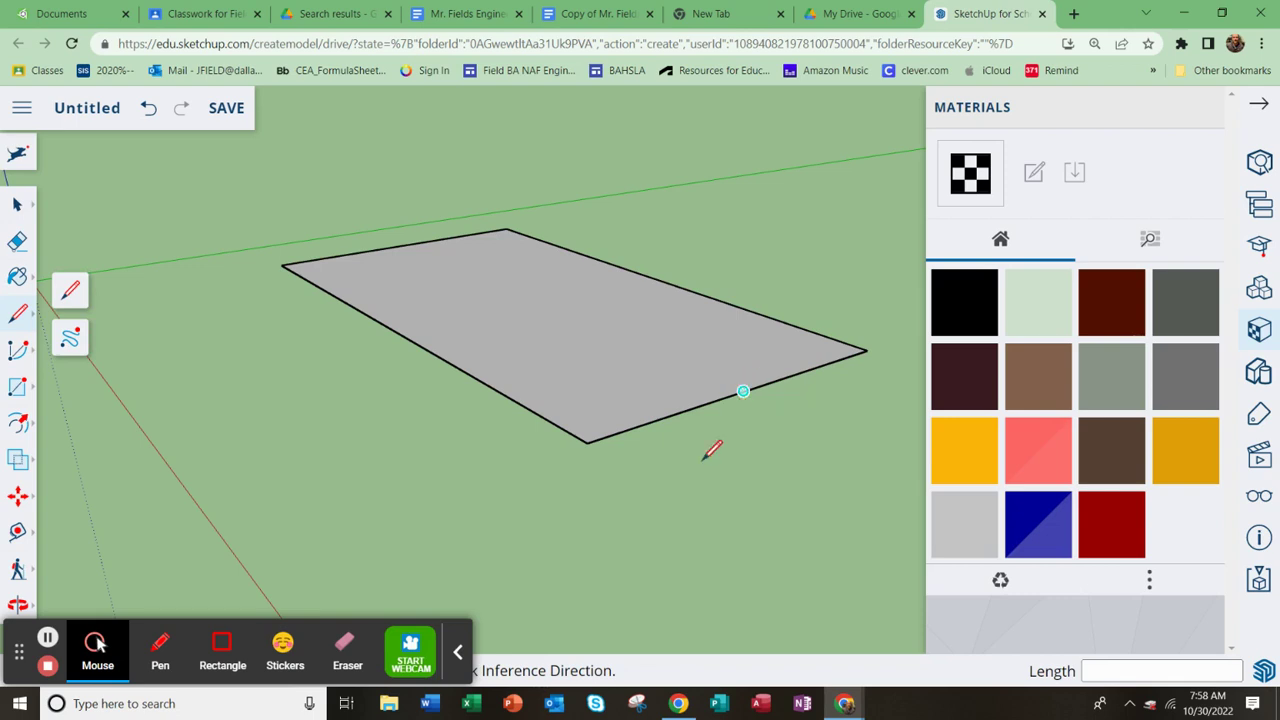
Draw an 18' vertical post from the front edge's midpoint, joining its top to both front corners
scroll(654, 557, "down", 1)
left_click(723, 425)
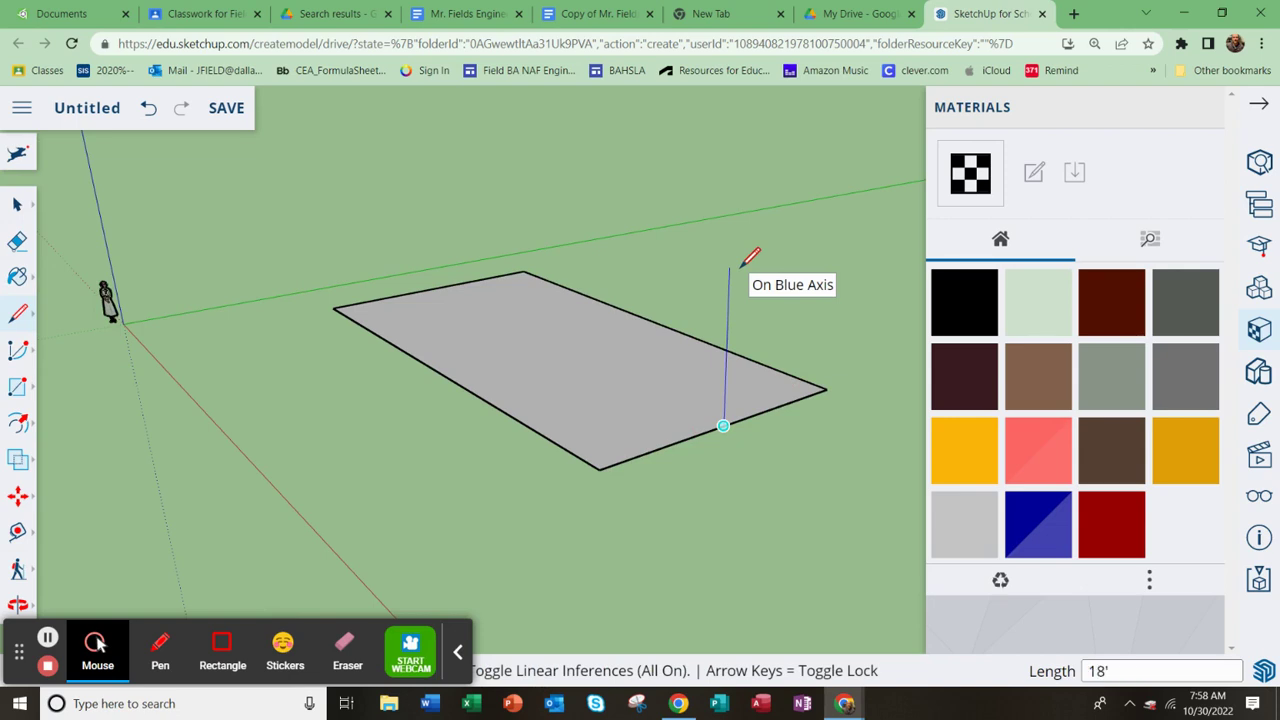
key("Return")
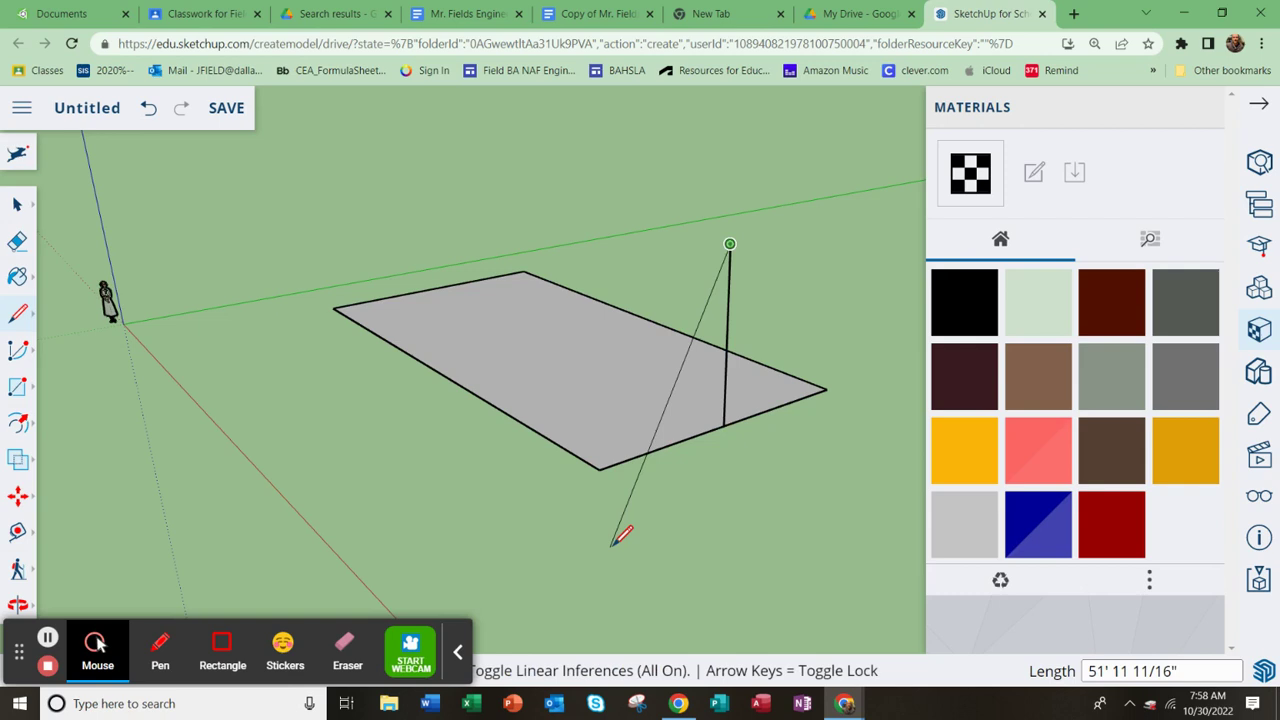
mouse_move(566, 451)
middle_mouse_down()
mouse_move(429, 434)
mouse_move(320, 342)
mouse_move(320, 371)
mouse_move(477, 357)
middle_mouse_up()
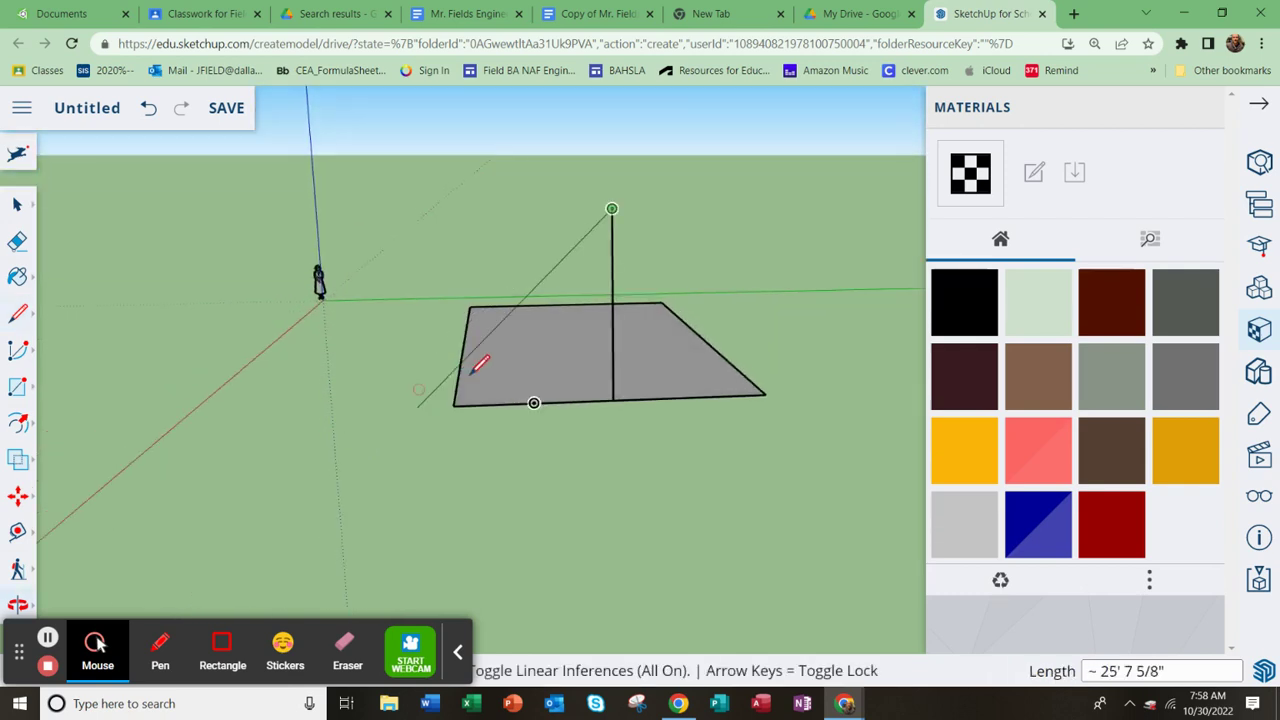
left_click(456, 406)
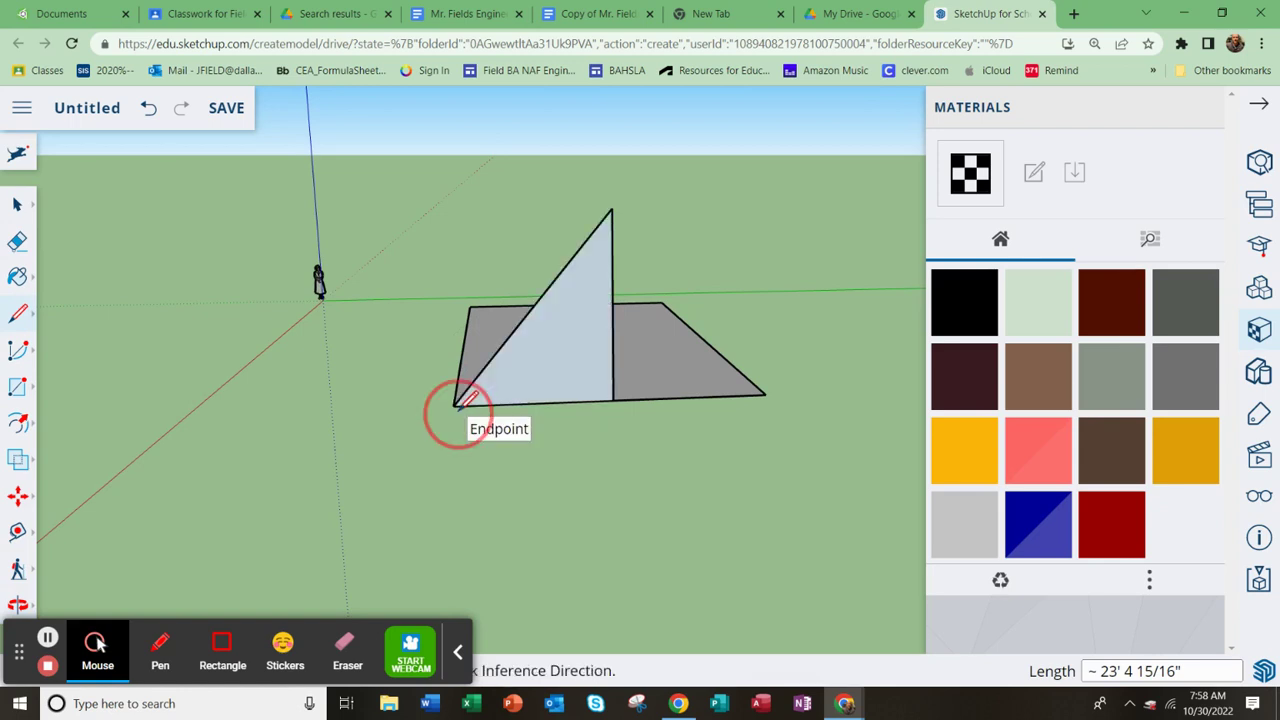
left_click(612, 208)
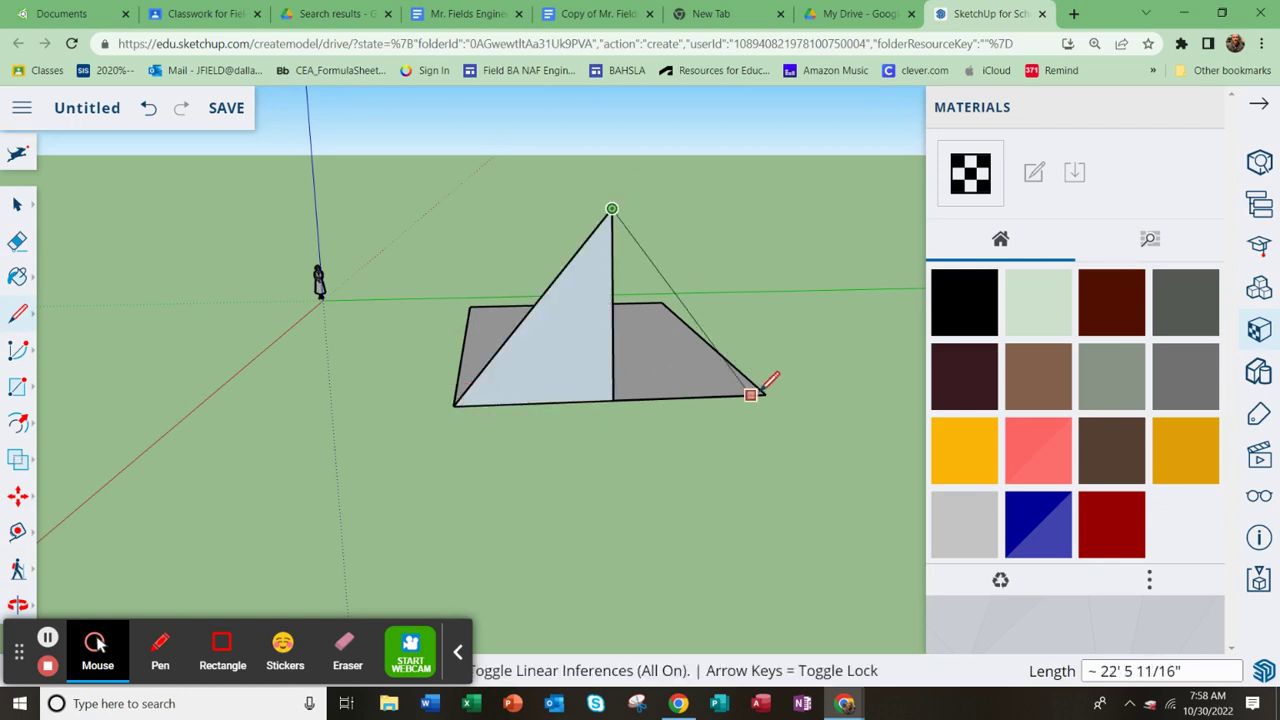
left_click(765, 394)
Delete the vertical post edge so one triangular gable face remains
middle_click_drag(675, 441, 775, 528)
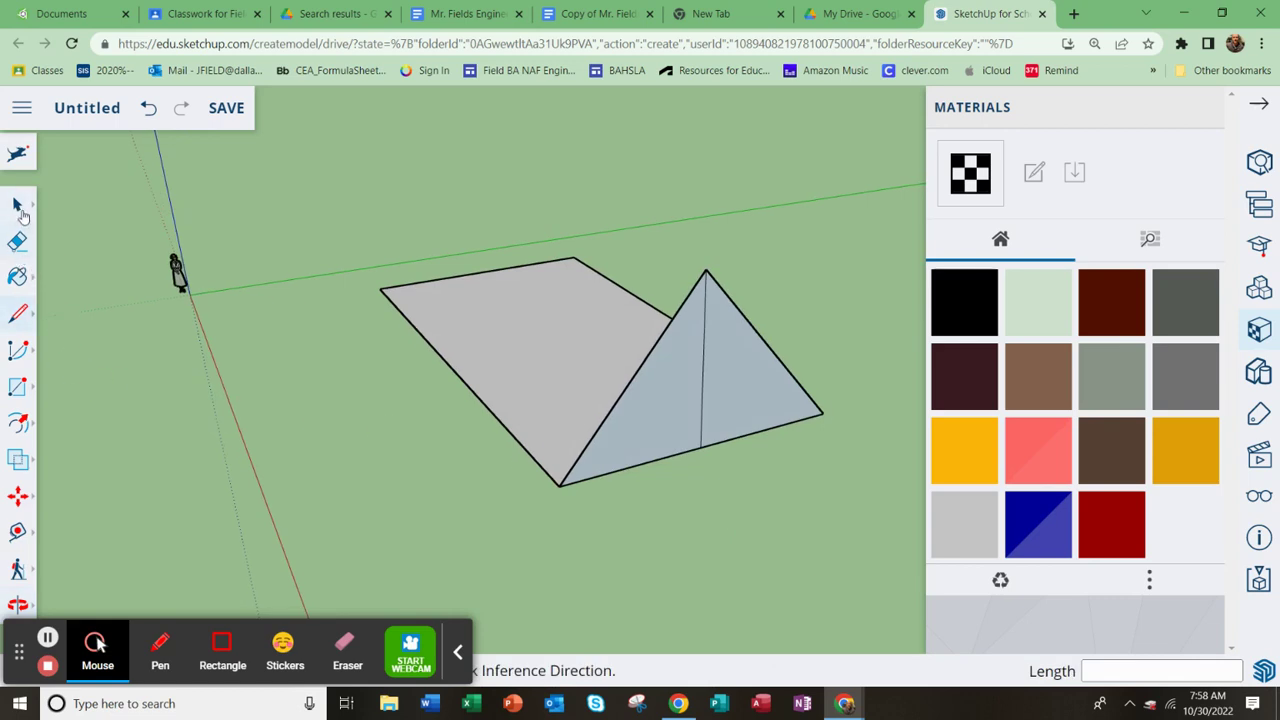
left_click(17, 204)
left_click(706, 377)
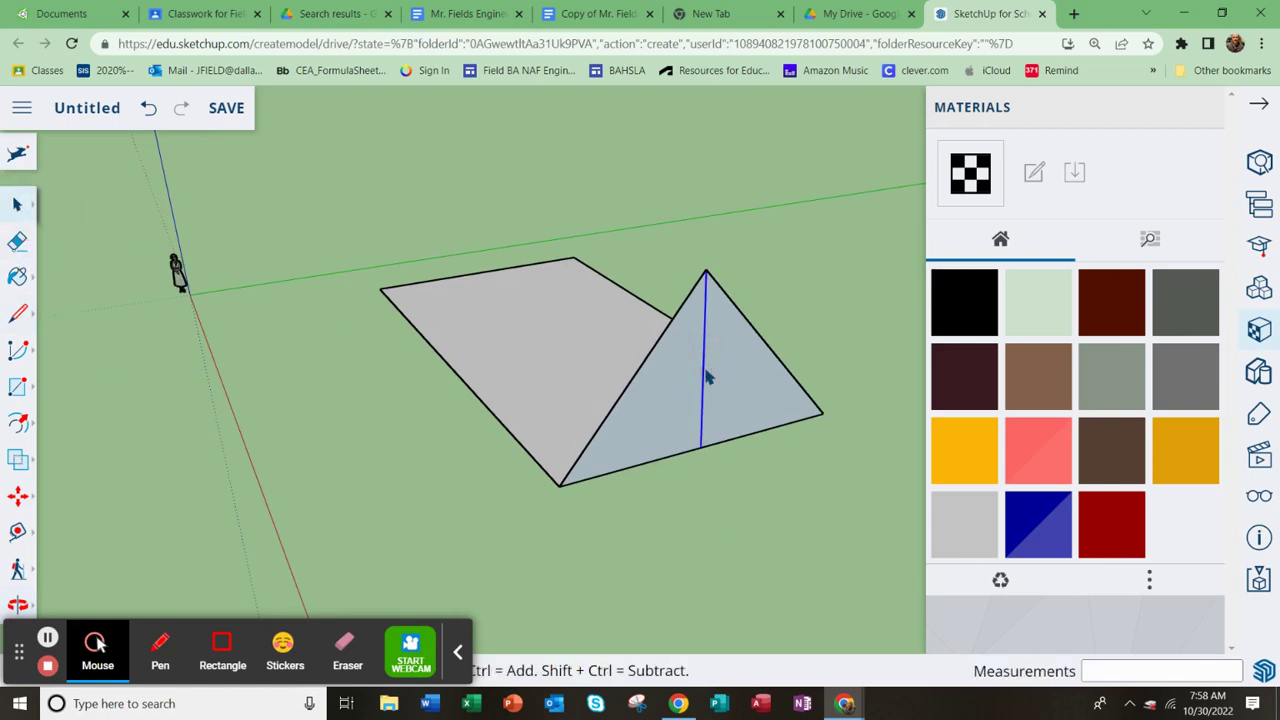
key("Delete")
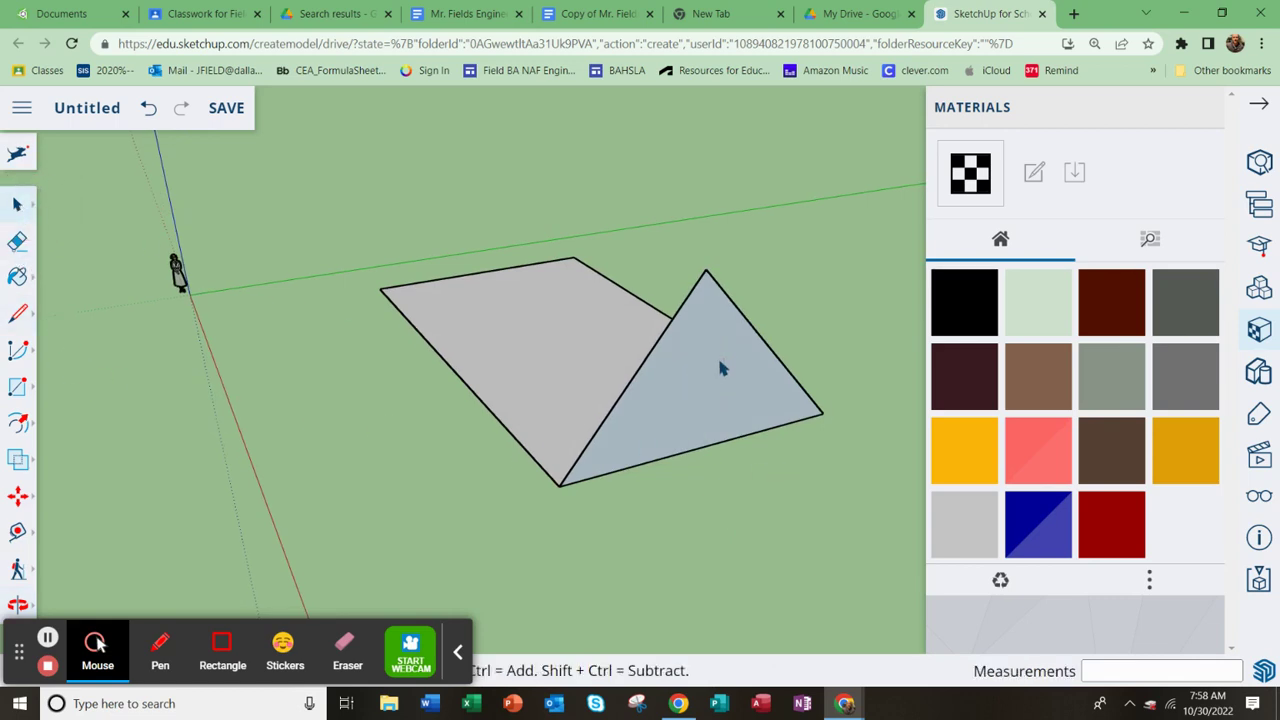
left_click(16, 316)
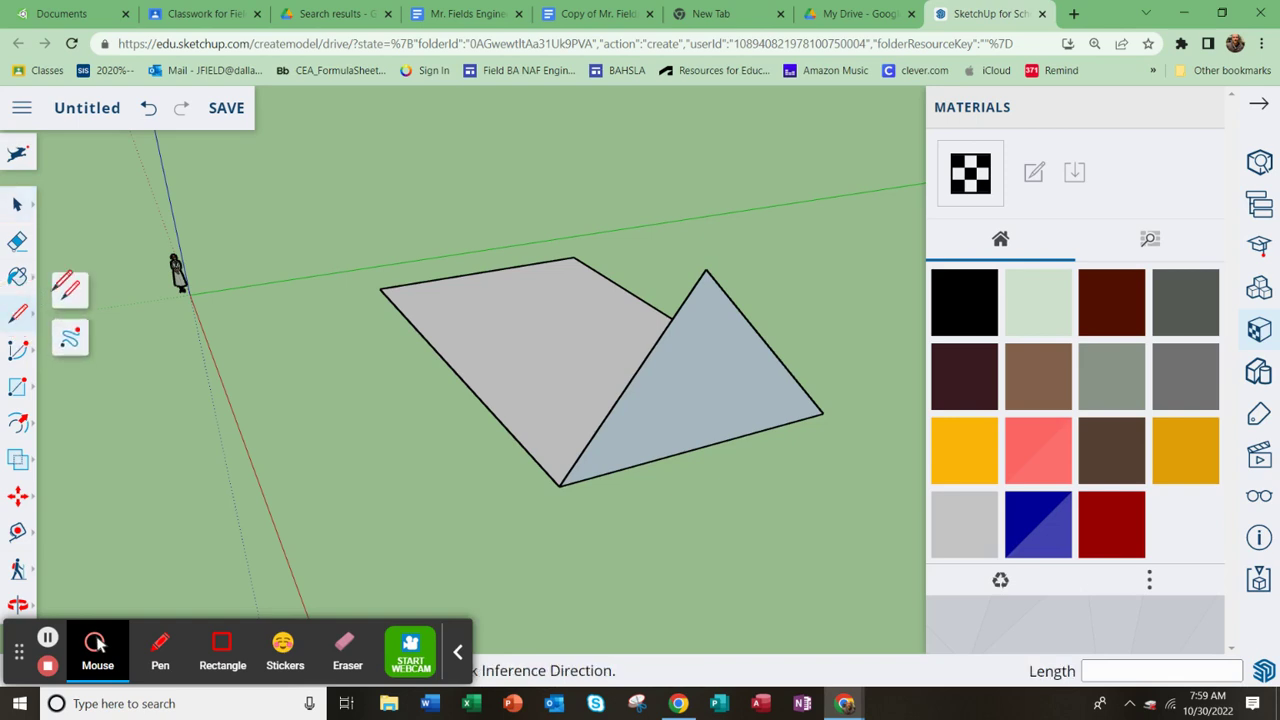
left_click(64, 291)
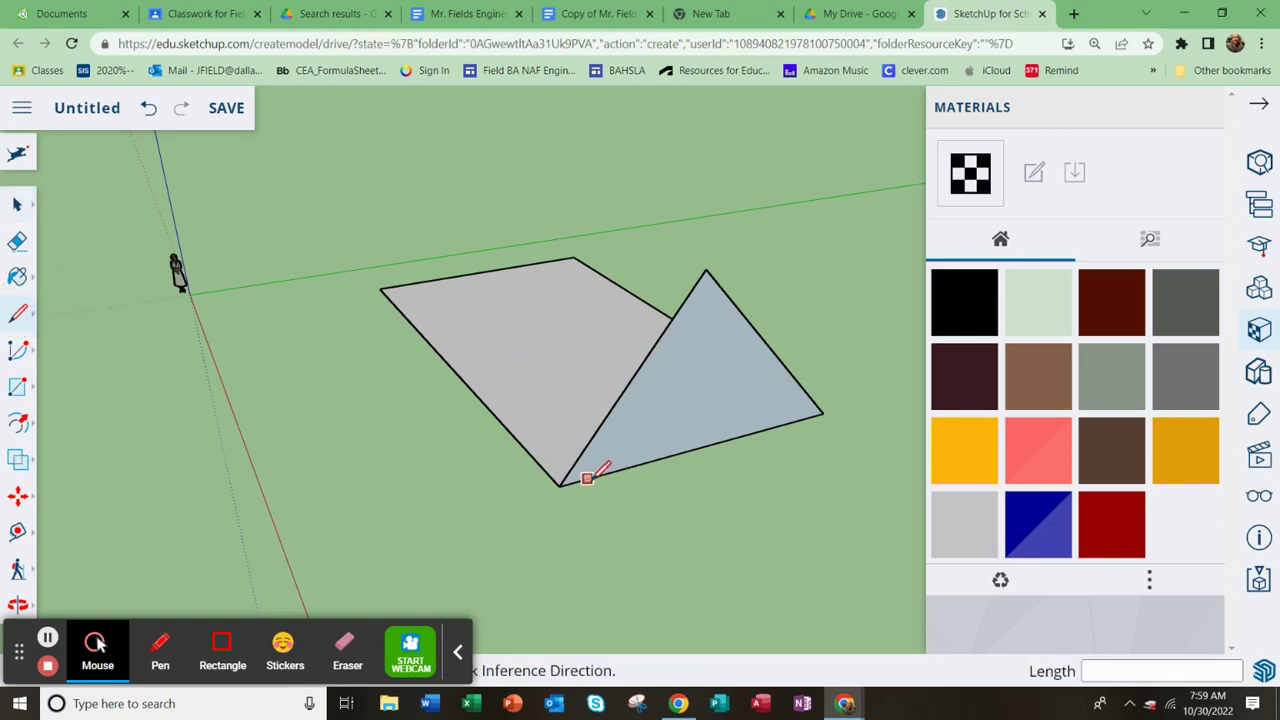
mouse_move(591, 471)
middle_mouse_down()
mouse_move(680, 460)
mouse_move(648, 415)
mouse_move(549, 471)
mouse_move(571, 536)
mouse_move(553, 563)
mouse_move(560, 589)
mouse_move(751, 540)
mouse_move(808, 417)
middle_mouse_up()
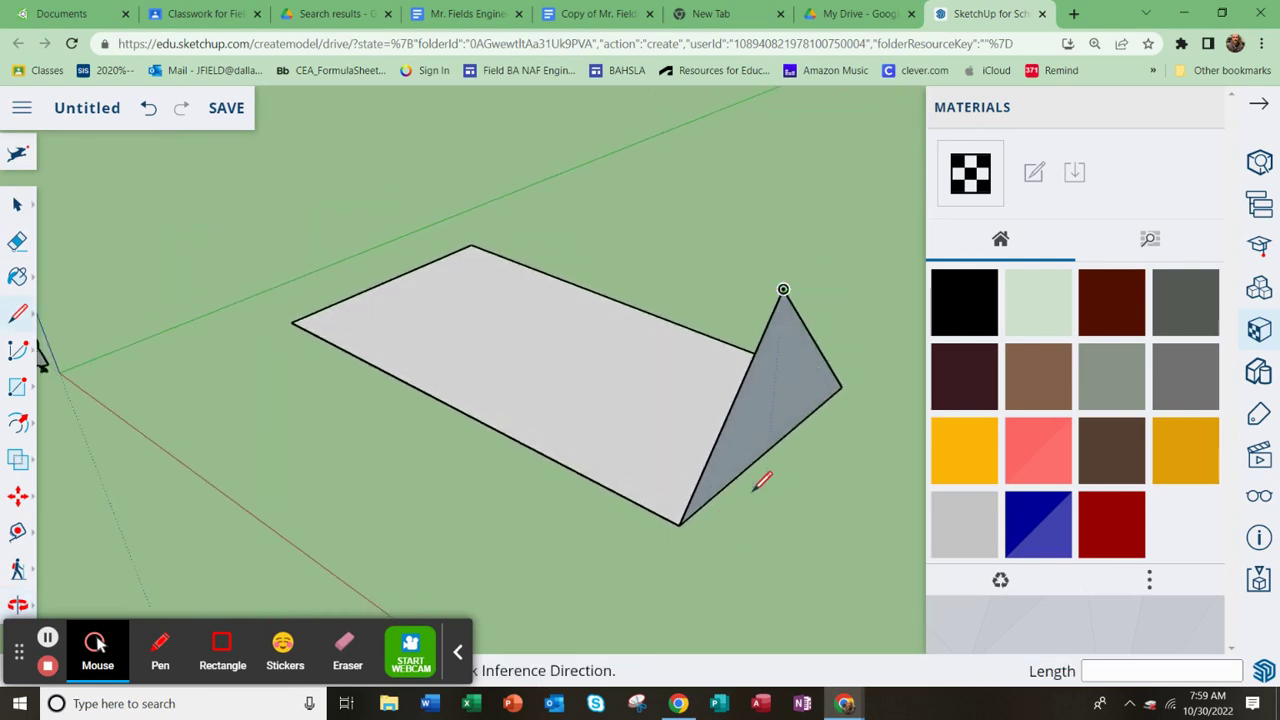
scroll(750, 480, "down", 2)
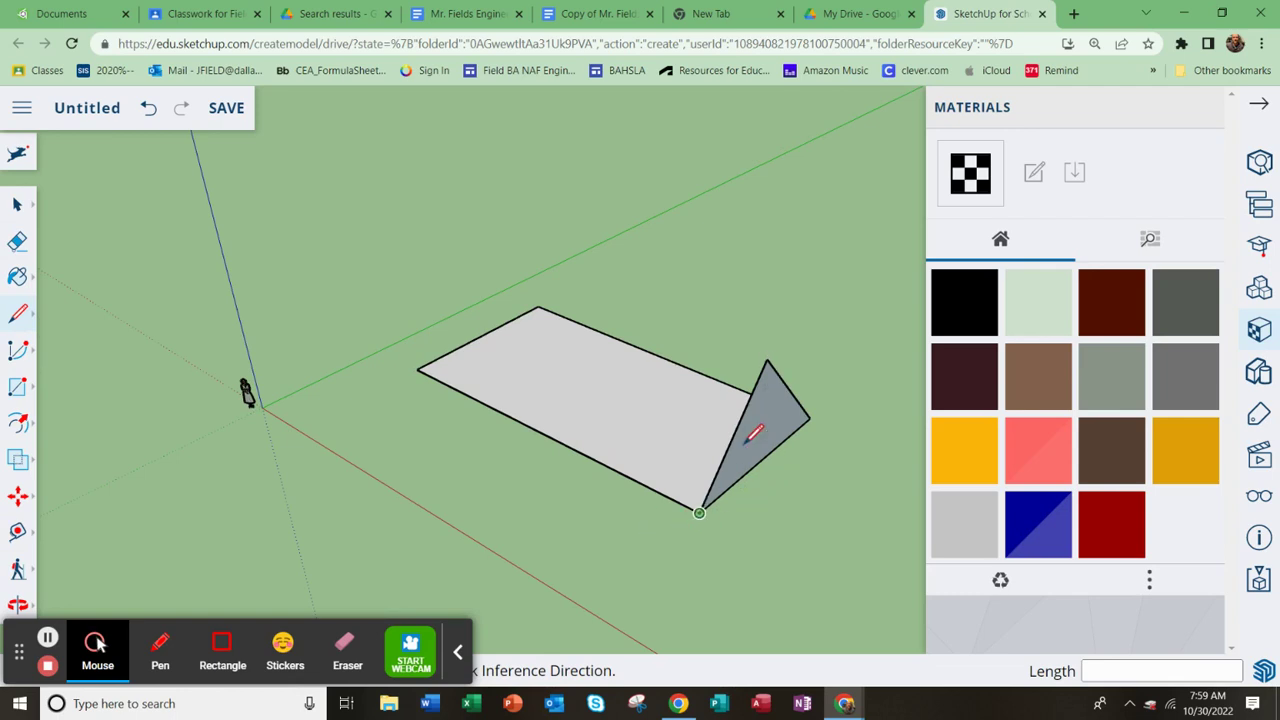
Draw the ridge line and closing edges down to the far corners until all prism faces fill in
left_click(766, 358)
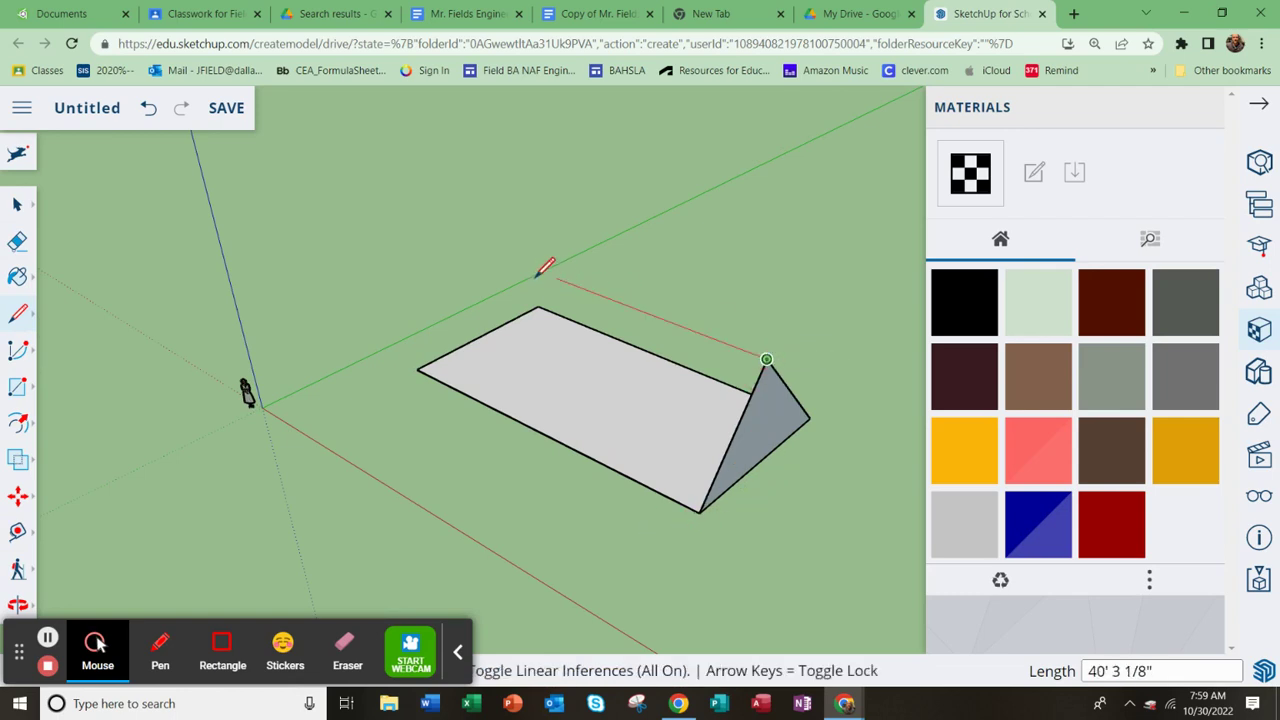
mouse_move(449, 244)
middle_mouse_down()
mouse_move(537, 277)
mouse_move(729, 309)
middle_mouse_up()
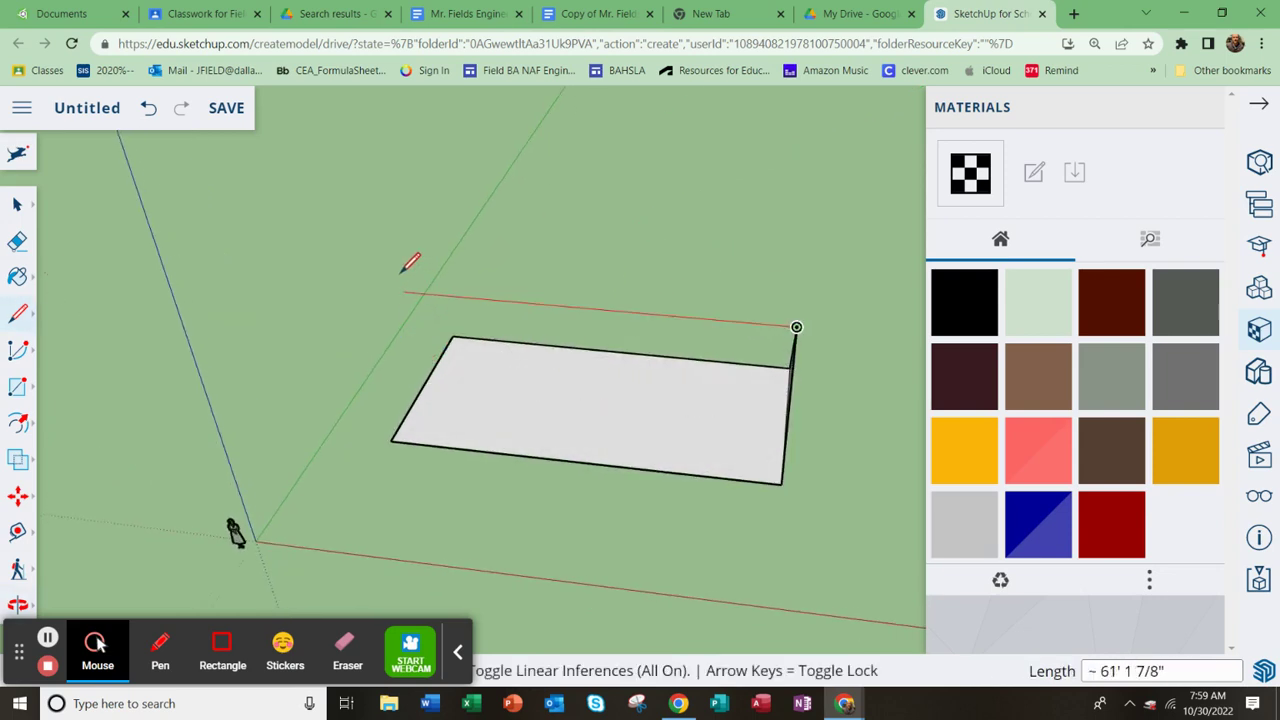
mouse_move(412, 325)
middle_mouse_down()
mouse_move(480, 337)
mouse_move(530, 283)
middle_mouse_up()
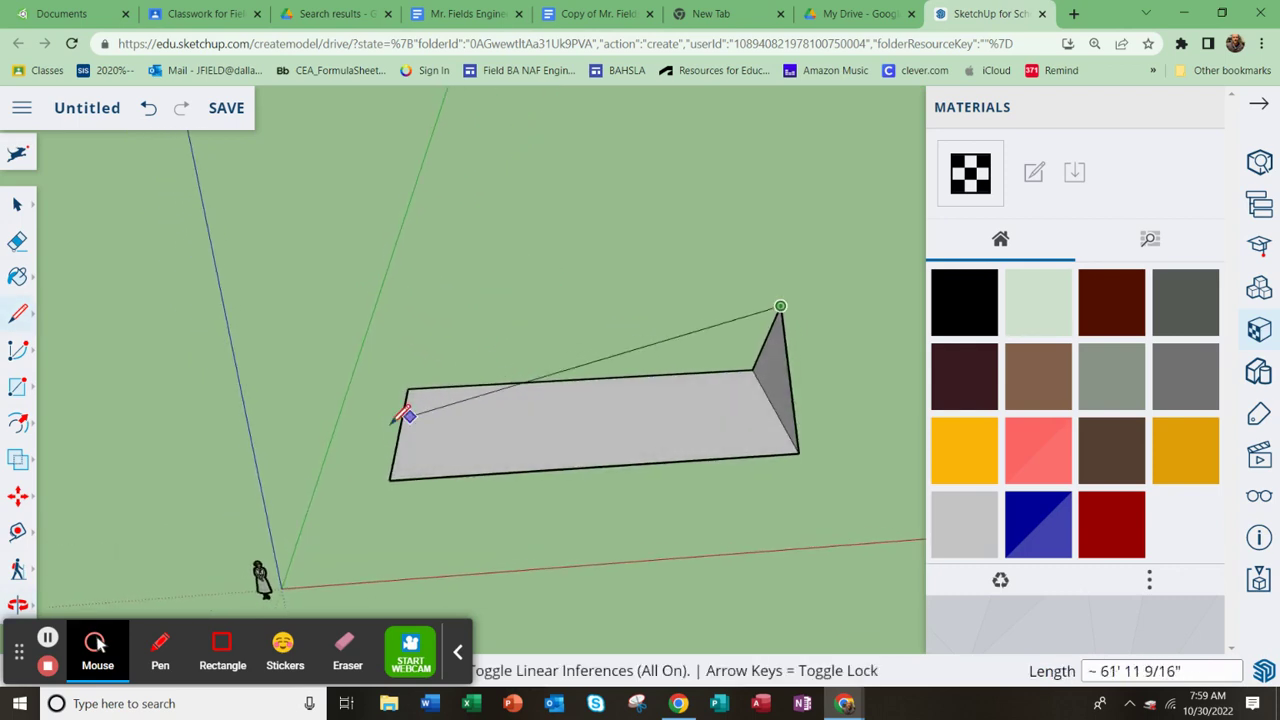
left_click(386, 323)
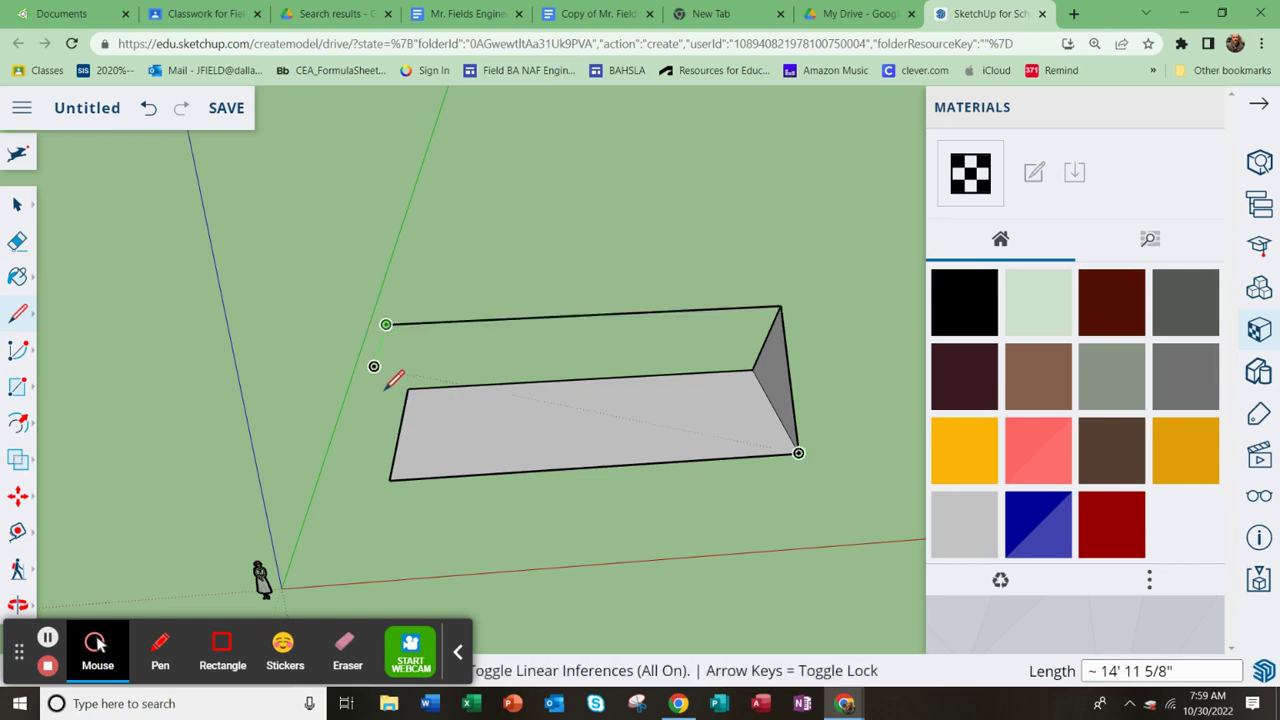
left_click(391, 479)
mouse_move(429, 457)
middle_mouse_down()
mouse_move(700, 423)
mouse_move(434, 517)
mouse_move(748, 441)
mouse_move(663, 374)
middle_mouse_up()
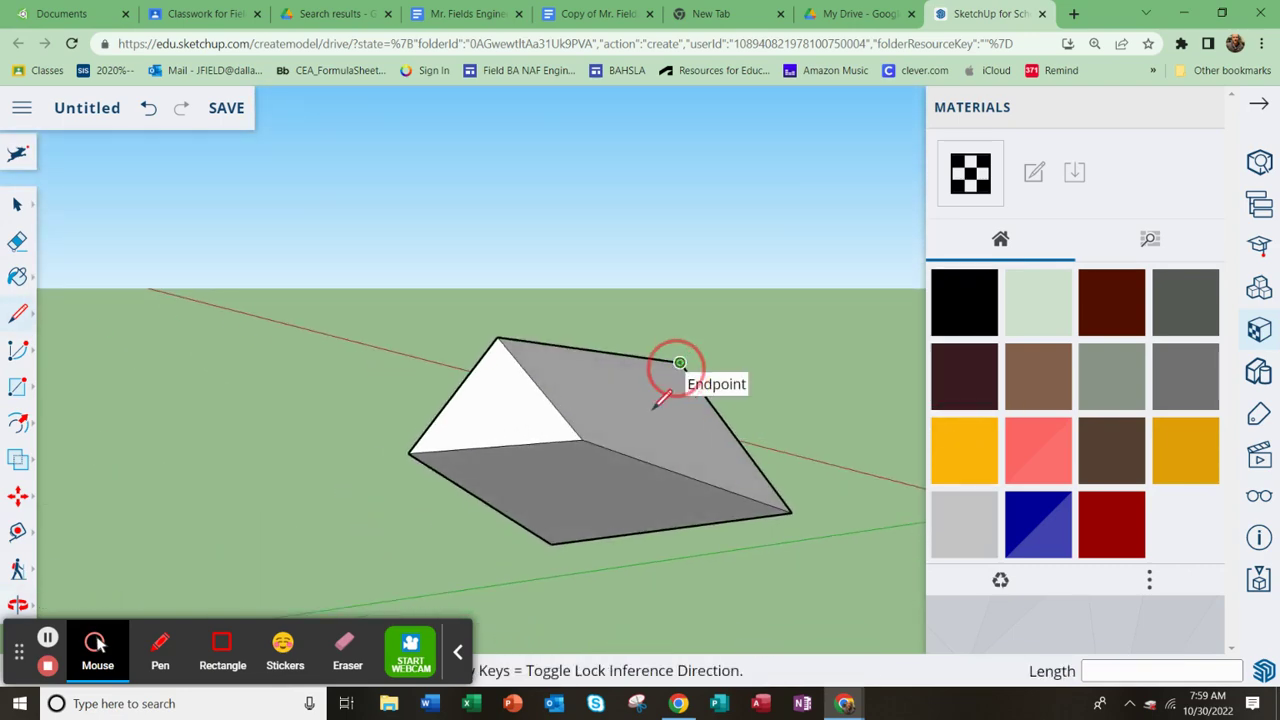
left_click(679, 362)
left_click(548, 546)
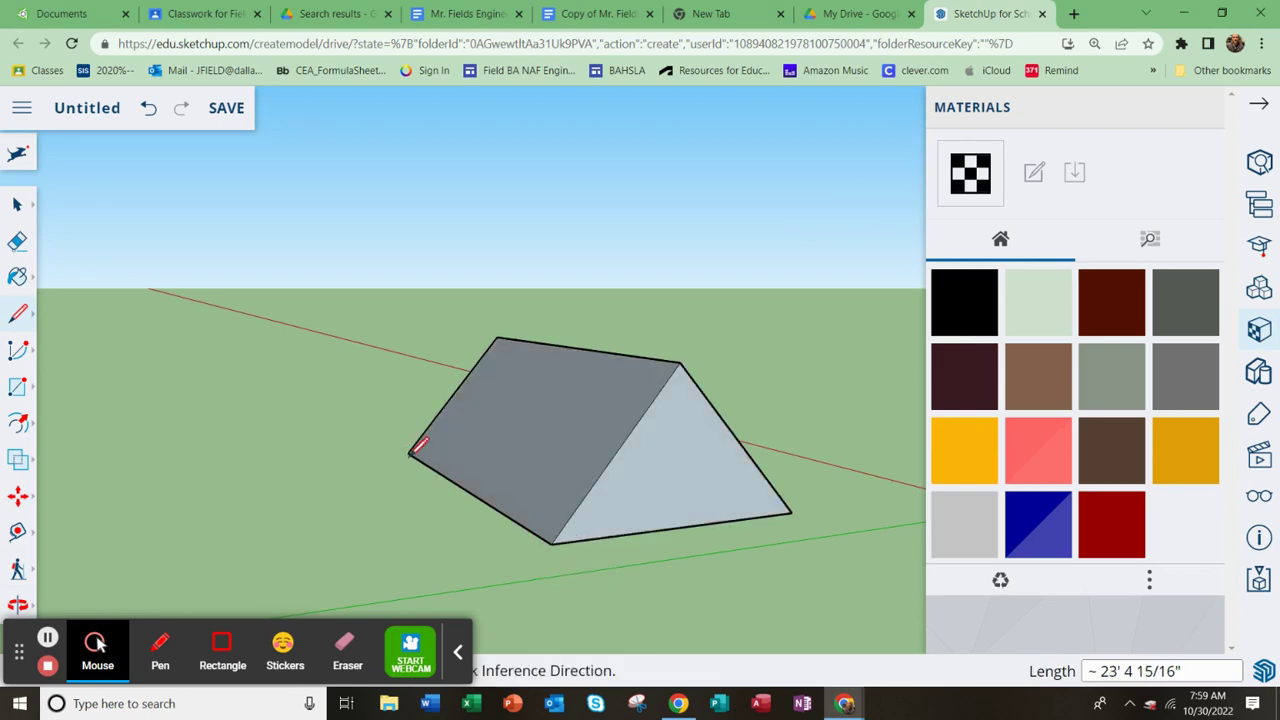
mouse_move(465, 462)
middle_mouse_down()
mouse_move(857, 551)
mouse_move(520, 514)
mouse_move(523, 526)
mouse_move(475, 530)
mouse_move(517, 523)
middle_mouse_up()
scroll(357, 473, "down", 3)
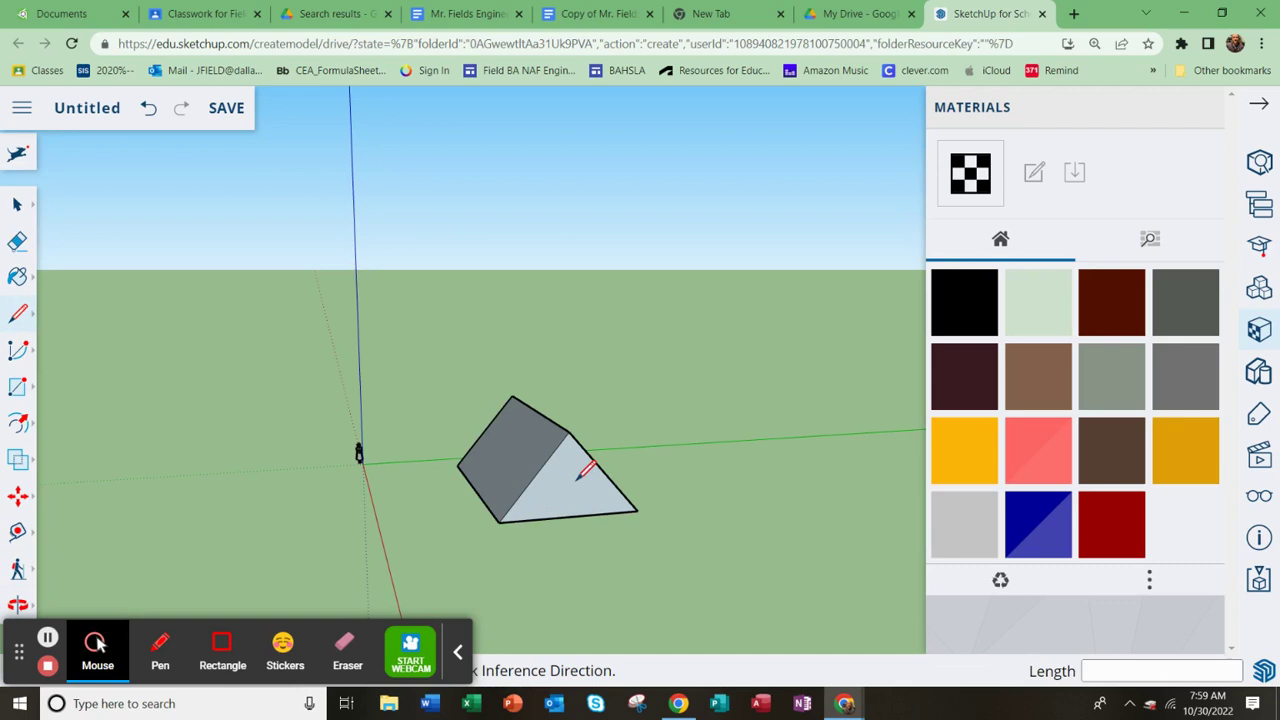
Move the ridge edge straight up from its midpoint to make the gable ends steeper
scroll(586, 471, "up", 3)
mouse_move(586, 471)
middle_mouse_down()
mouse_move(595, 547)
mouse_move(637, 494)
mouse_move(646, 594)
mouse_move(553, 568)
middle_mouse_up()
key("m")
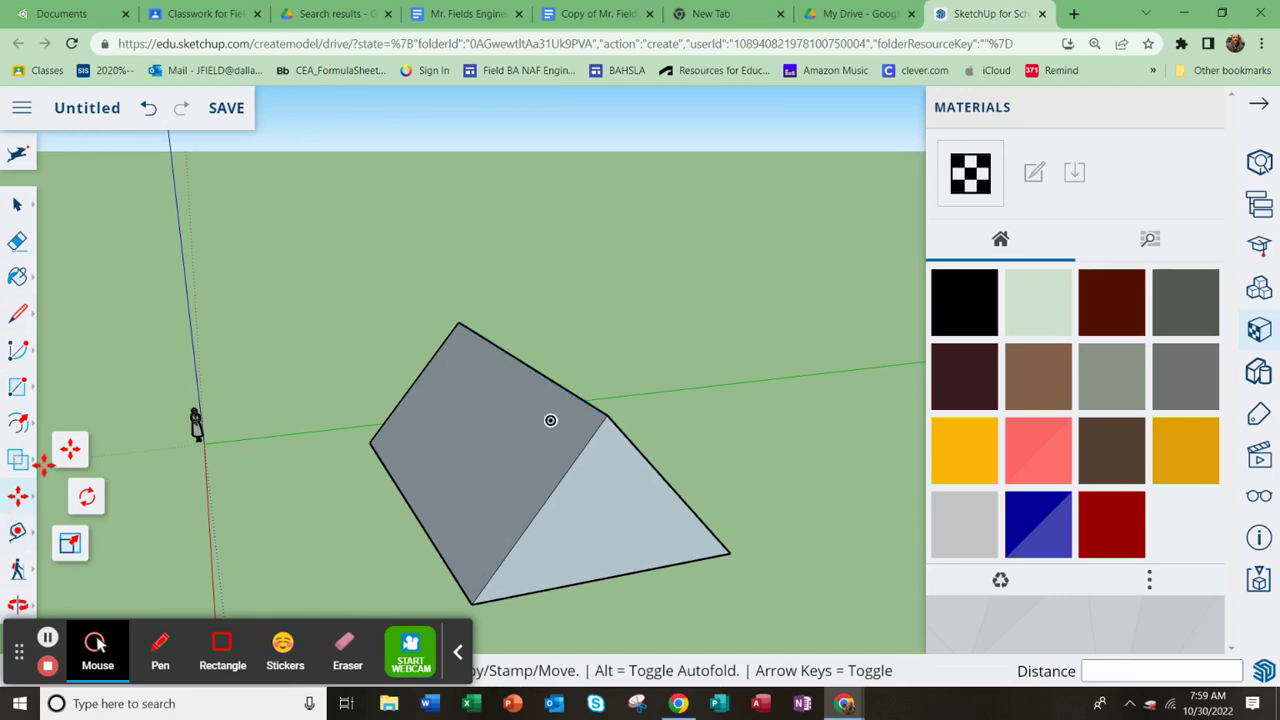
left_click(519, 362)
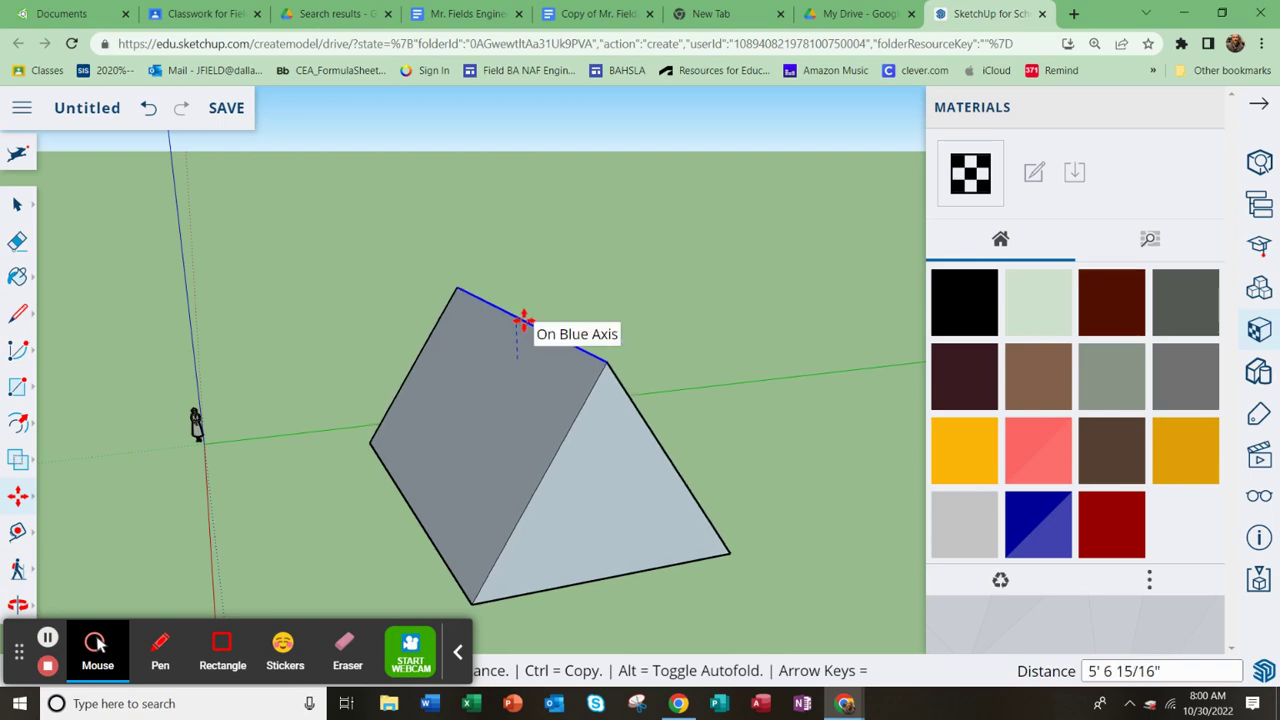
left_click(524, 324)
middle_click_drag(486, 443, 290, 523)
scroll(290, 523, "down", 2)
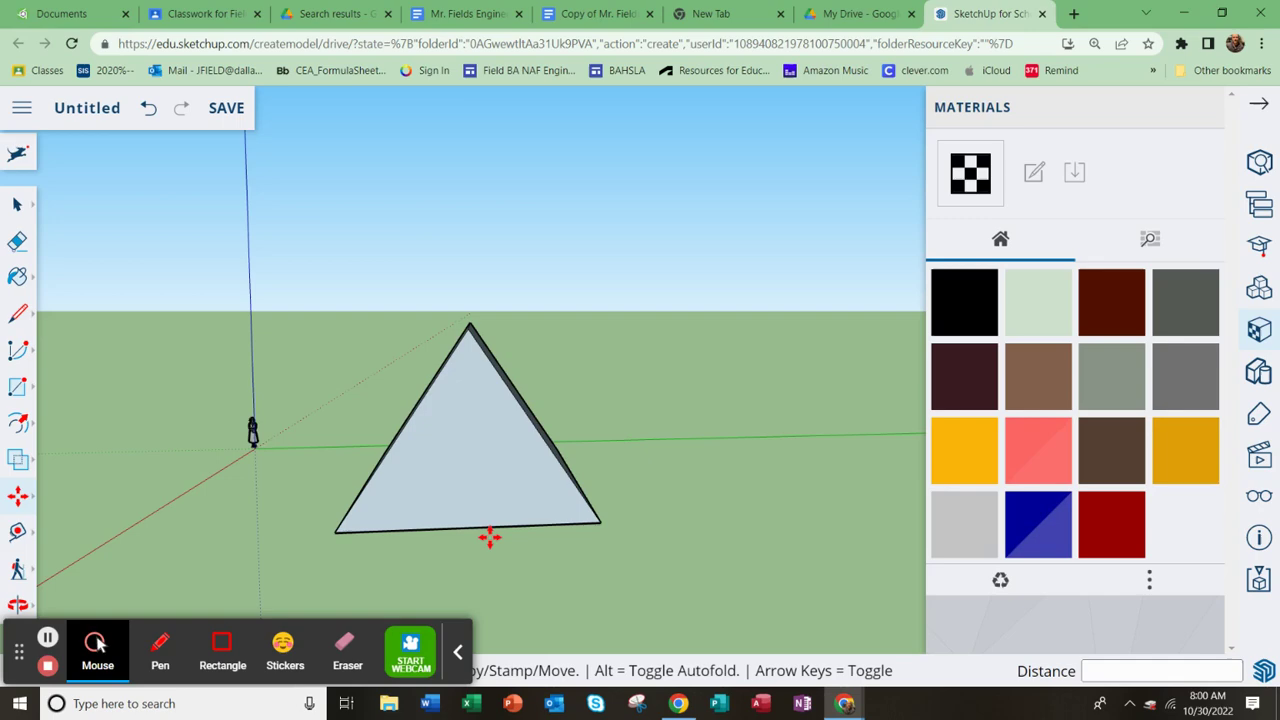
middle_click_drag(489, 537, 497, 585)
key("m")
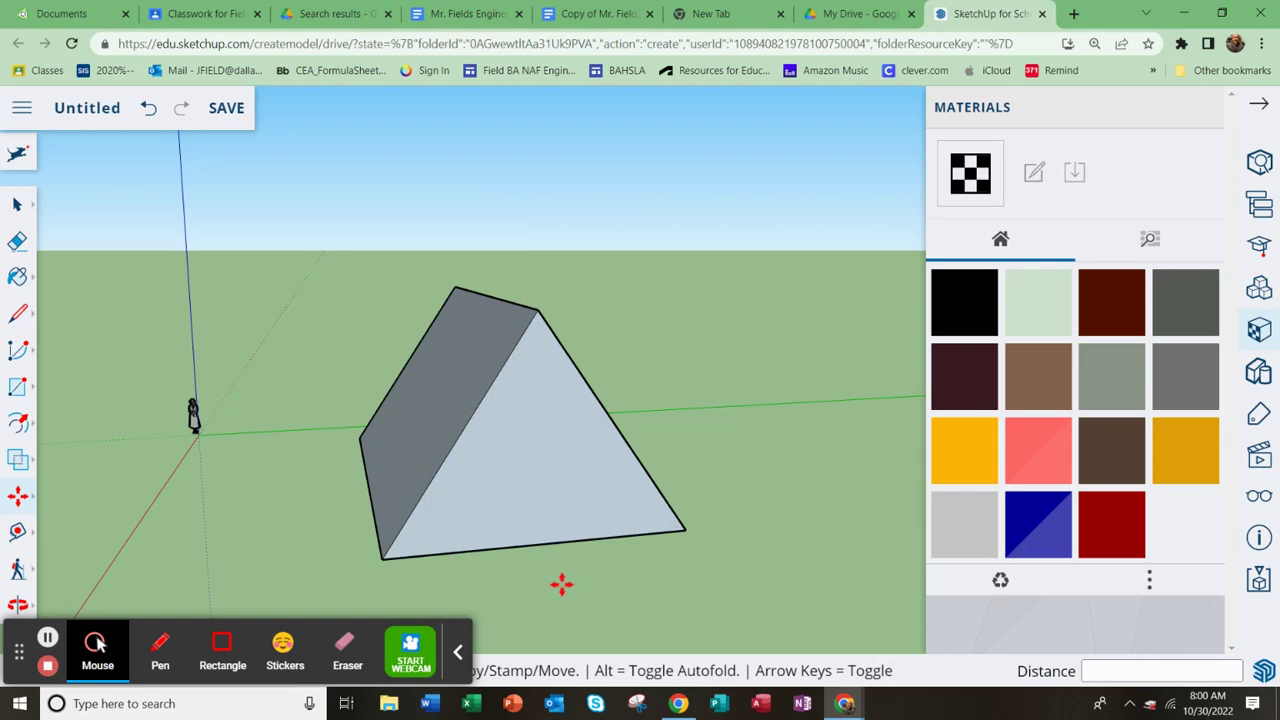
middle_click_drag(522, 488, 524, 518)
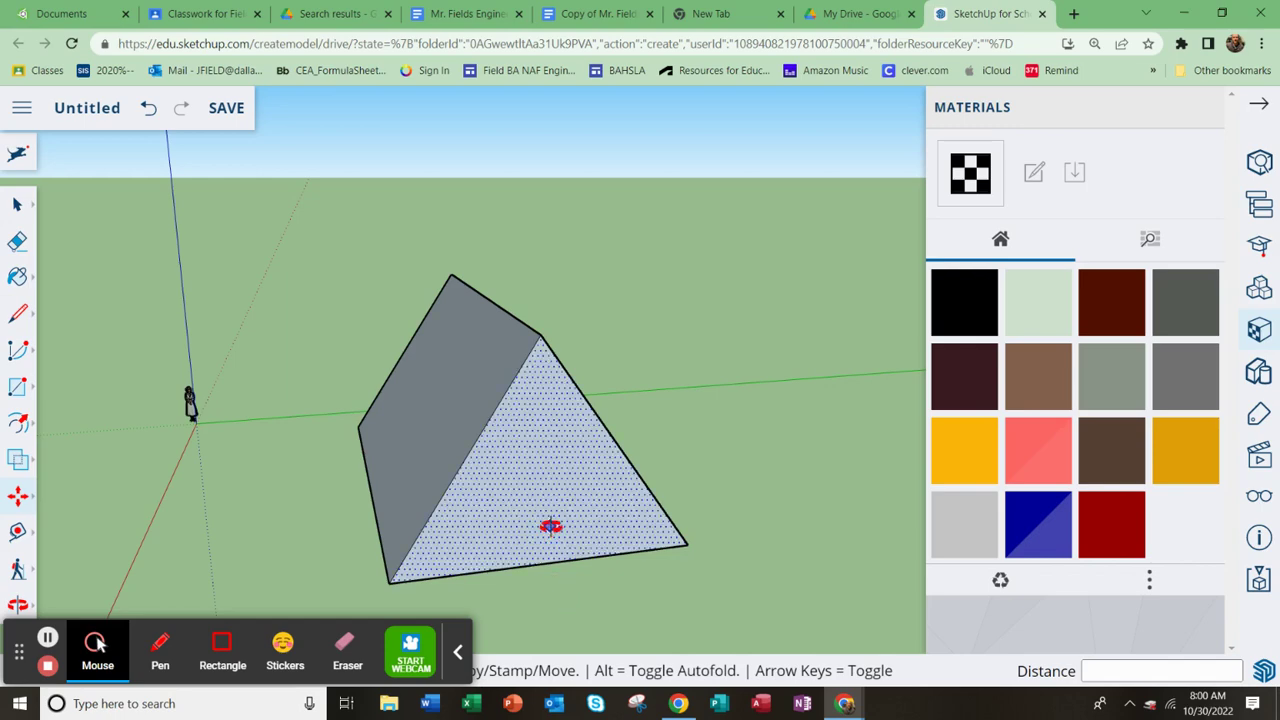
middle_click_drag(543, 523, 603, 500)
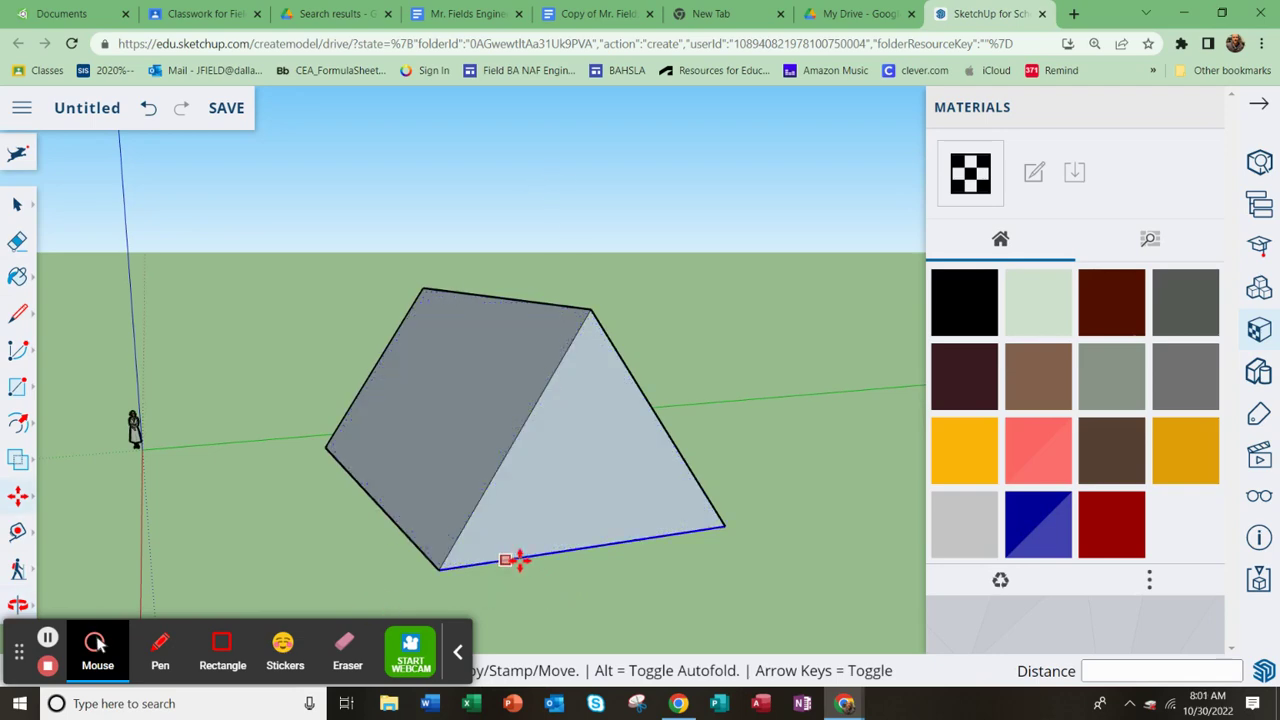
middle_click_drag(508, 560, 449, 603)
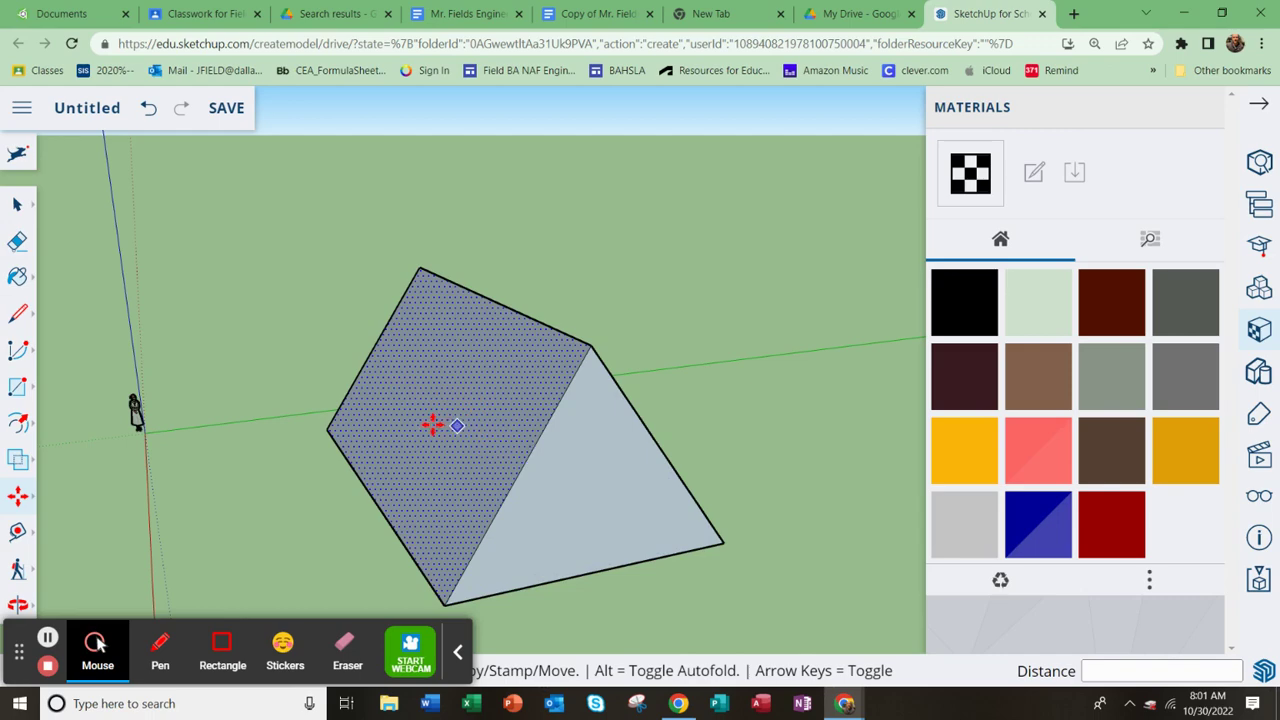
middle_click_drag(528, 412, 414, 449)
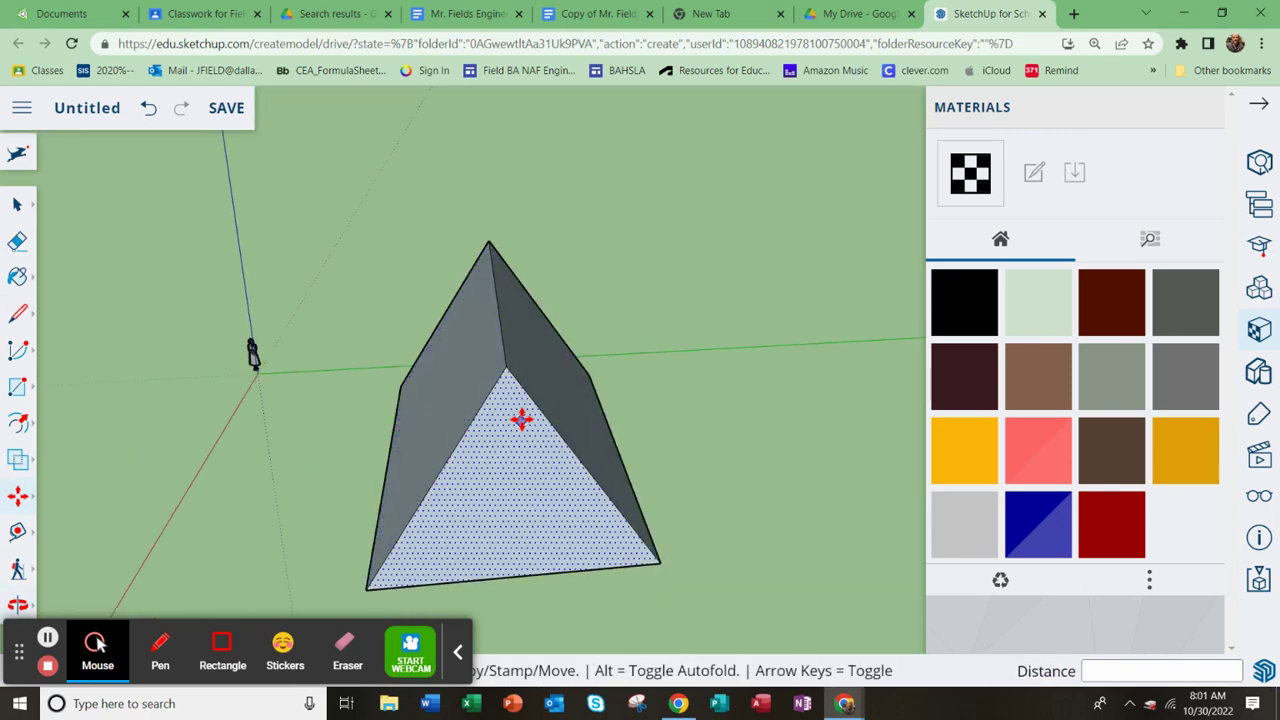
middle_click_drag(486, 507, 583, 446)
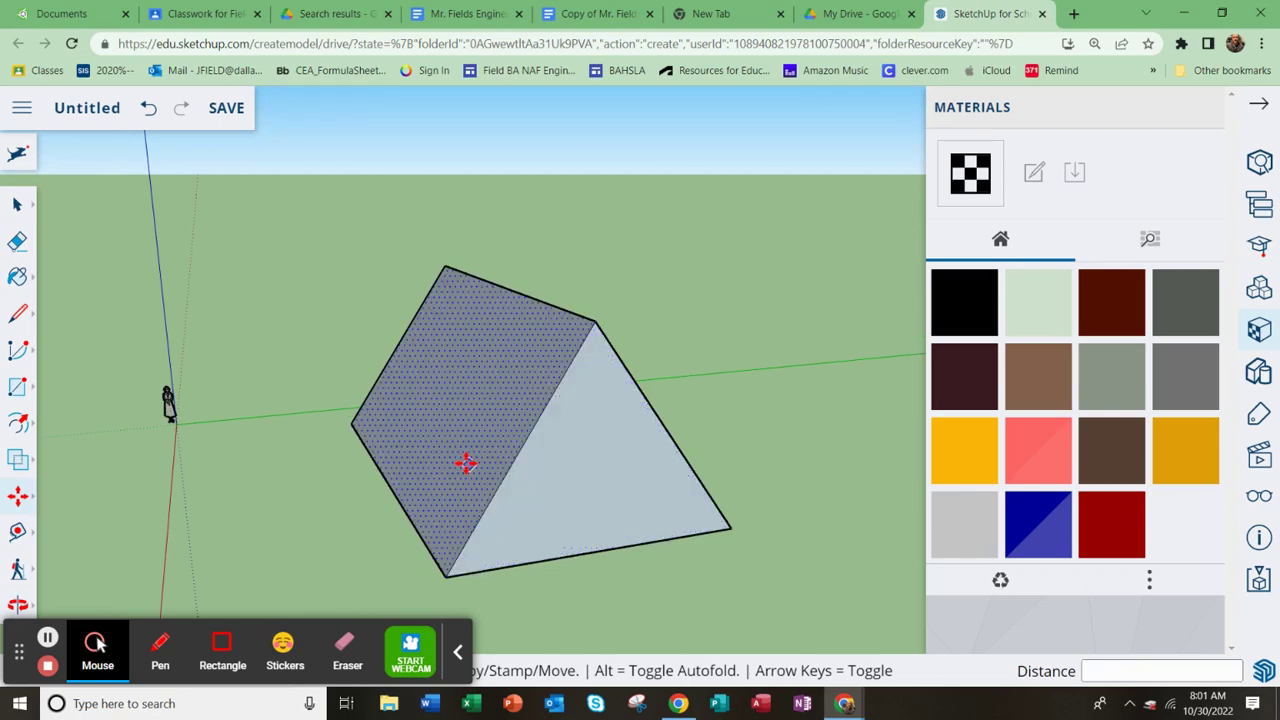
middle_click_drag(466, 463, 547, 471)
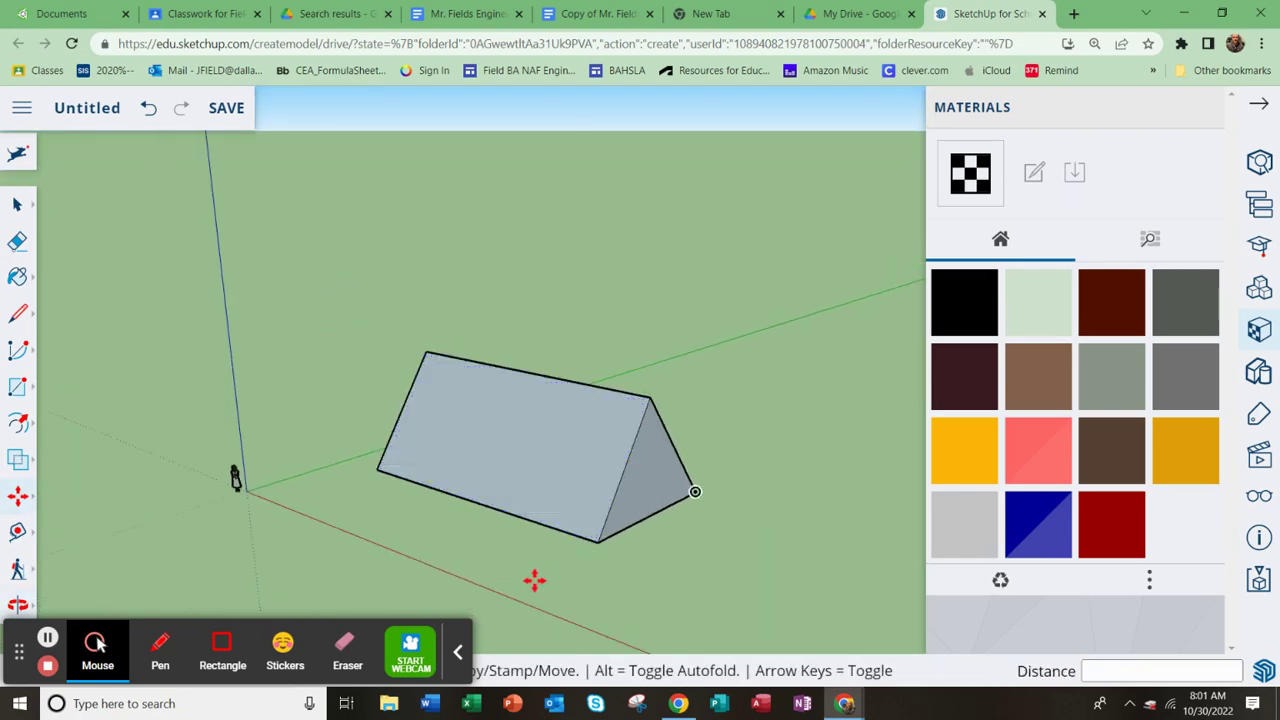
scroll(537, 583, "up", 1)
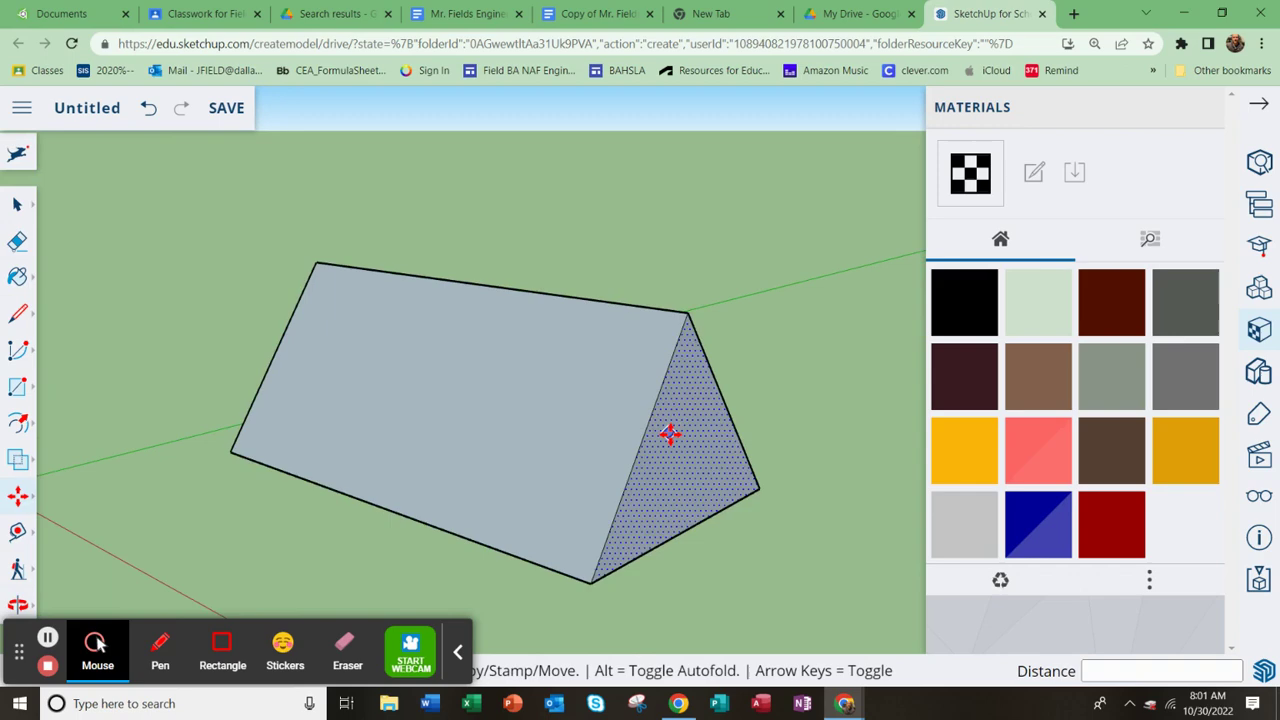
middle_click_drag(529, 494, 434, 466)
key("m")
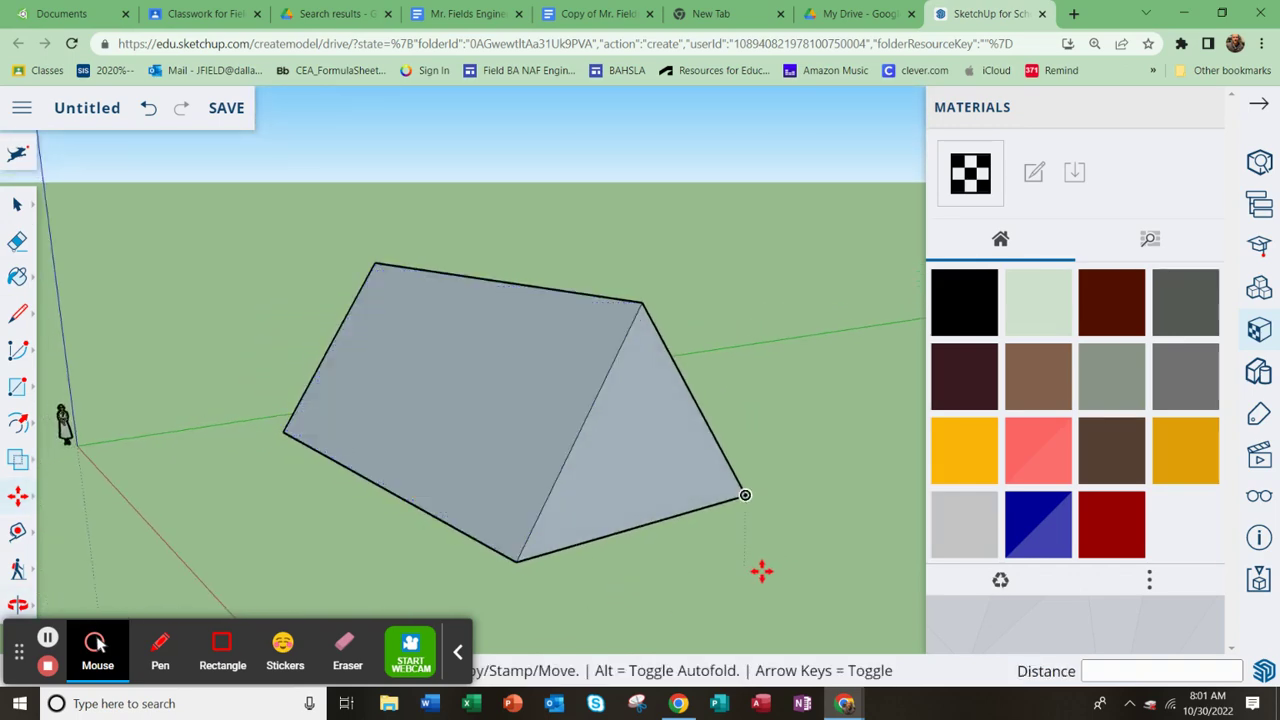
middle_click_drag(762, 571, 737, 589)
middle_click_drag(571, 563, 669, 583)
scroll(669, 583, "up", 2)
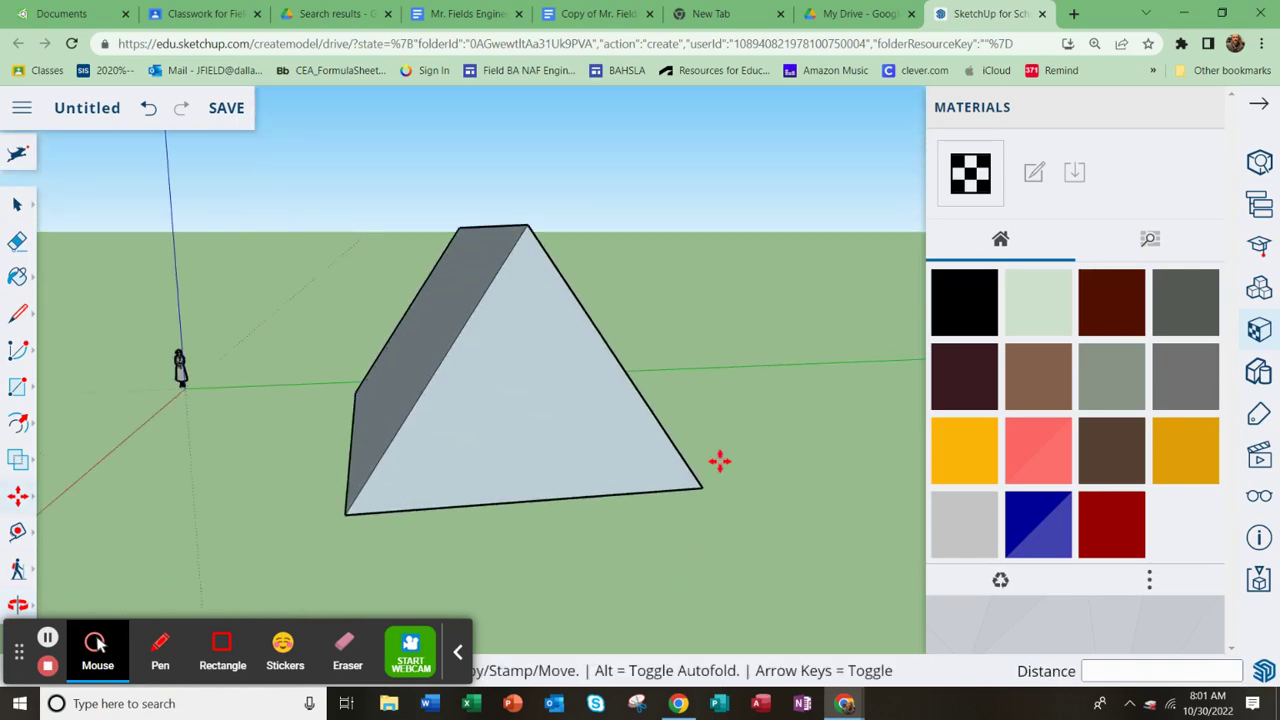
Search Google for 'a-frame' in a new Chrome tab
left_click(1073, 14)
left_click(957, 44)
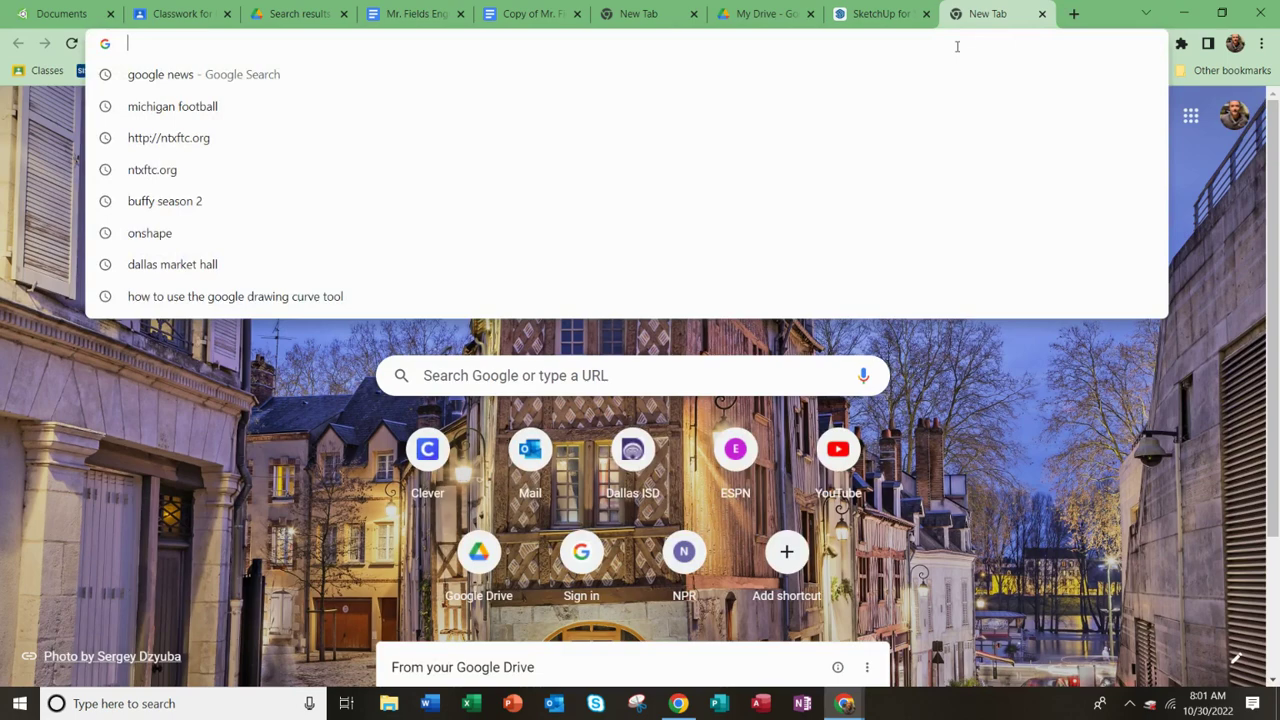
type("a")
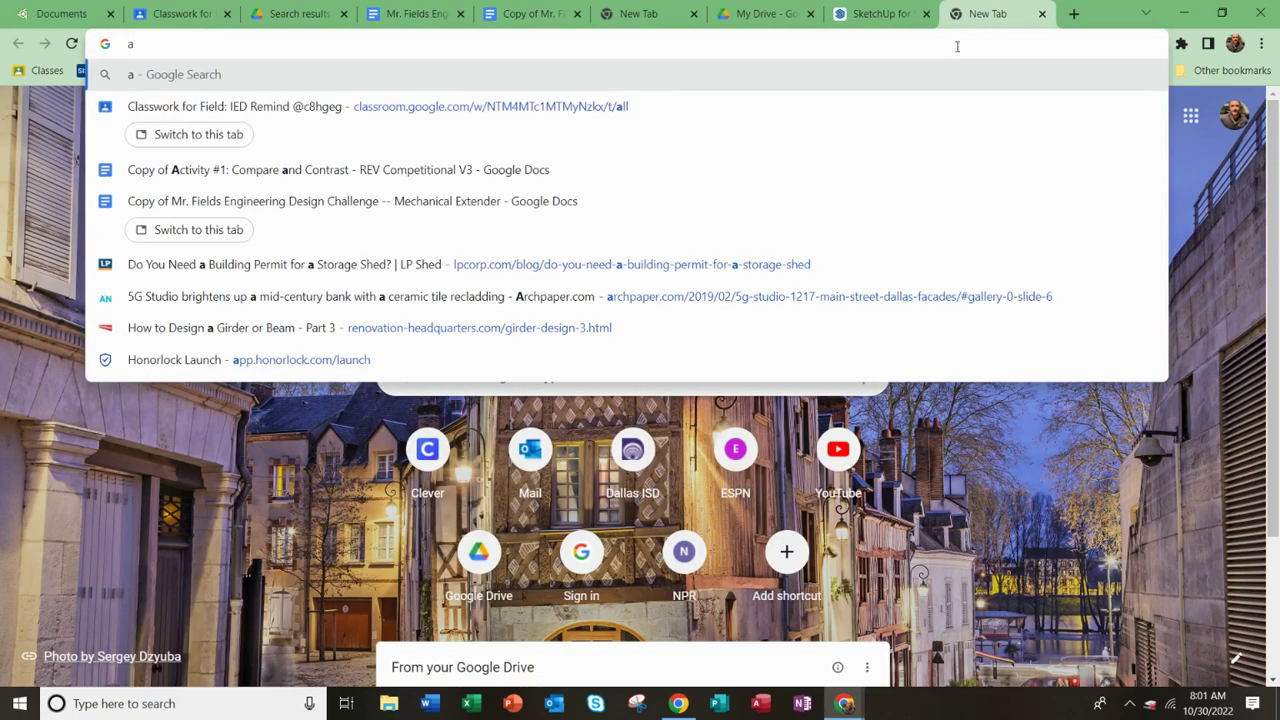
type("-")
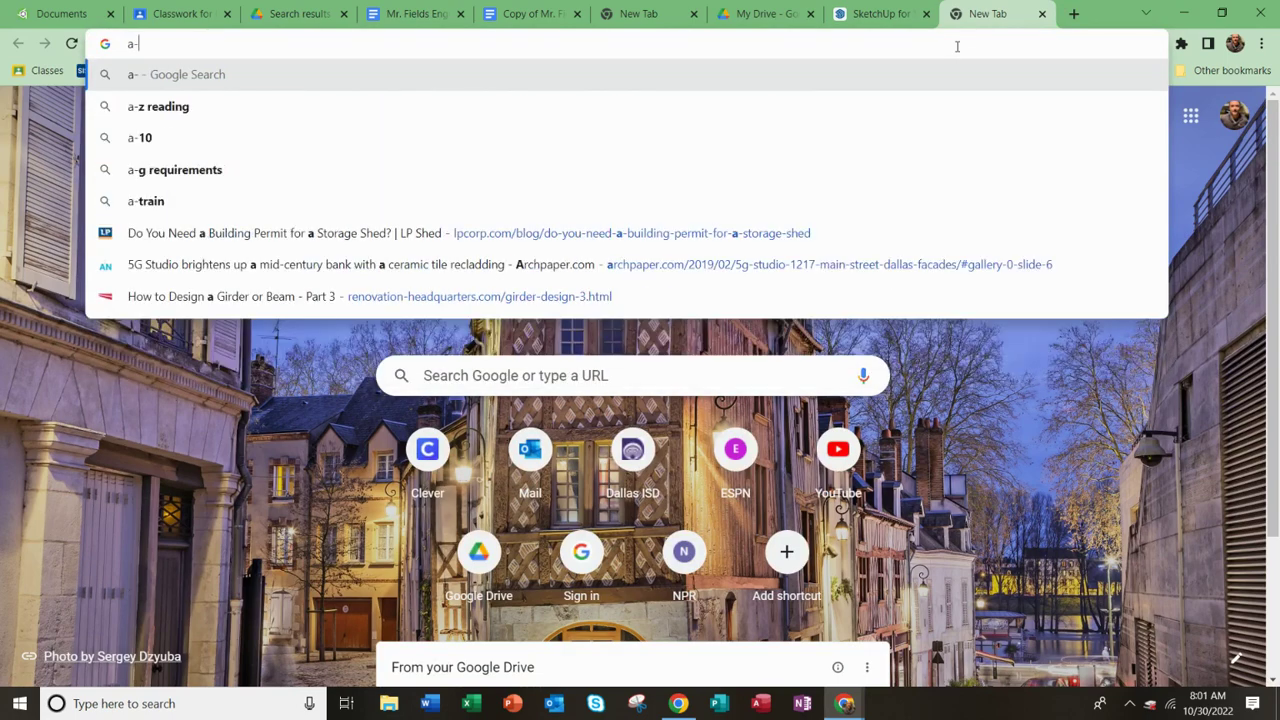
type("frame")
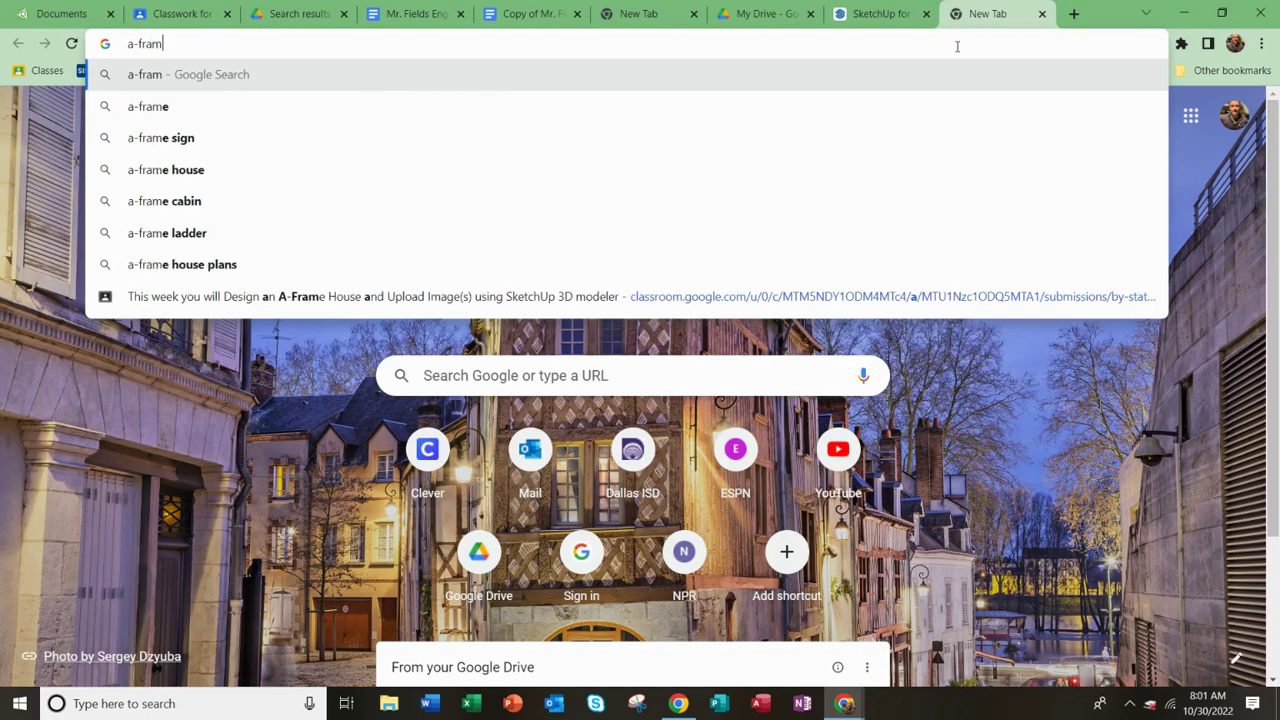
key("Return")
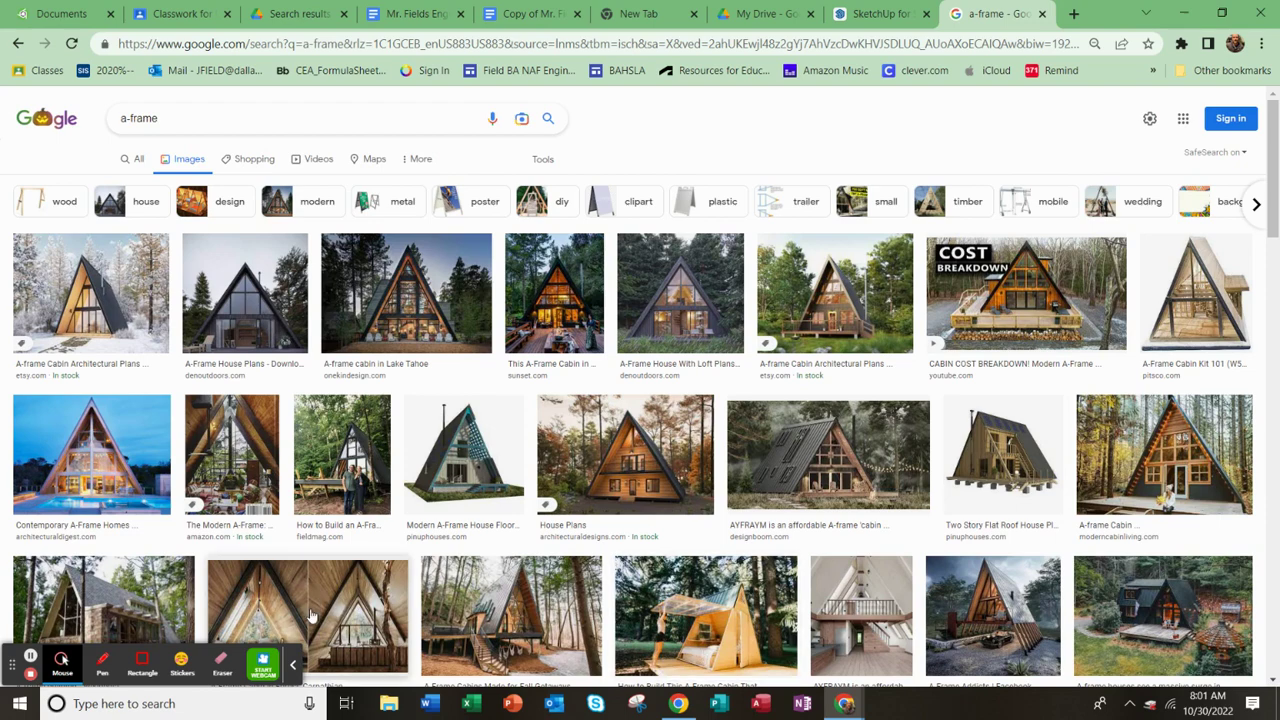
Preview the wooden interior, Lake Tahoe cabin and Modern A-Frame floor plan images
left_click(273, 614)
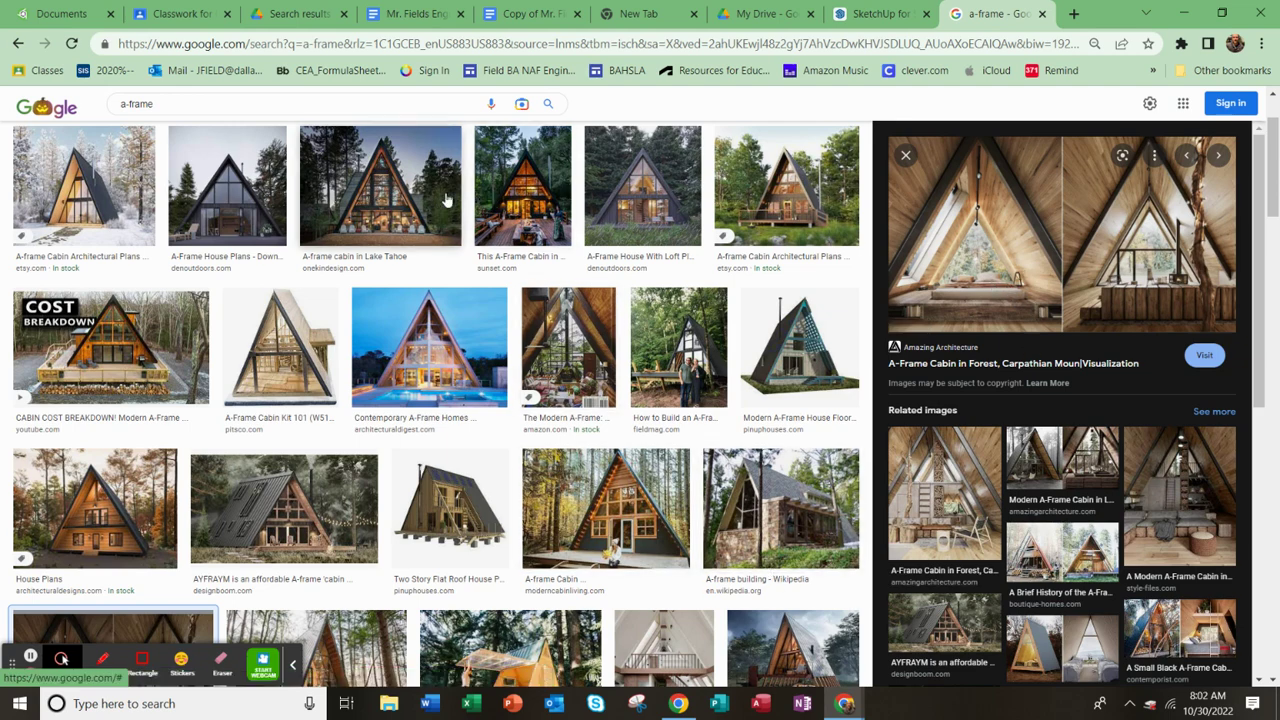
left_click(410, 188)
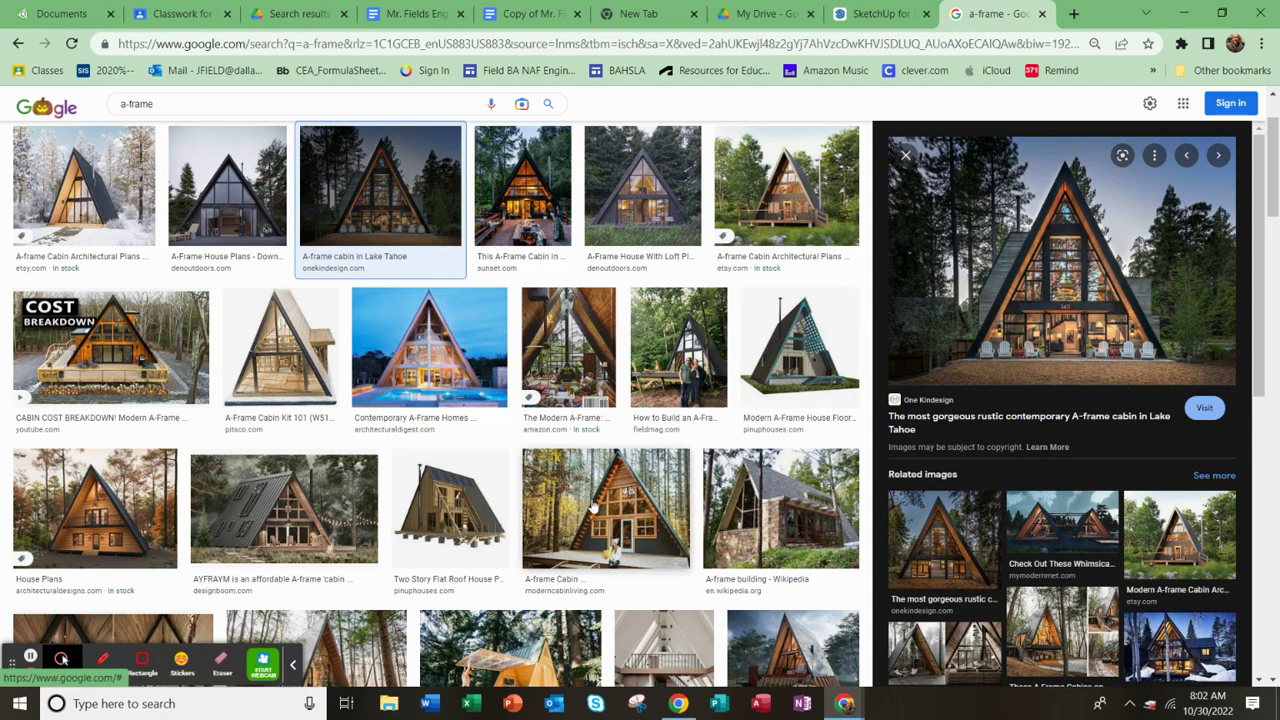
left_click(795, 390)
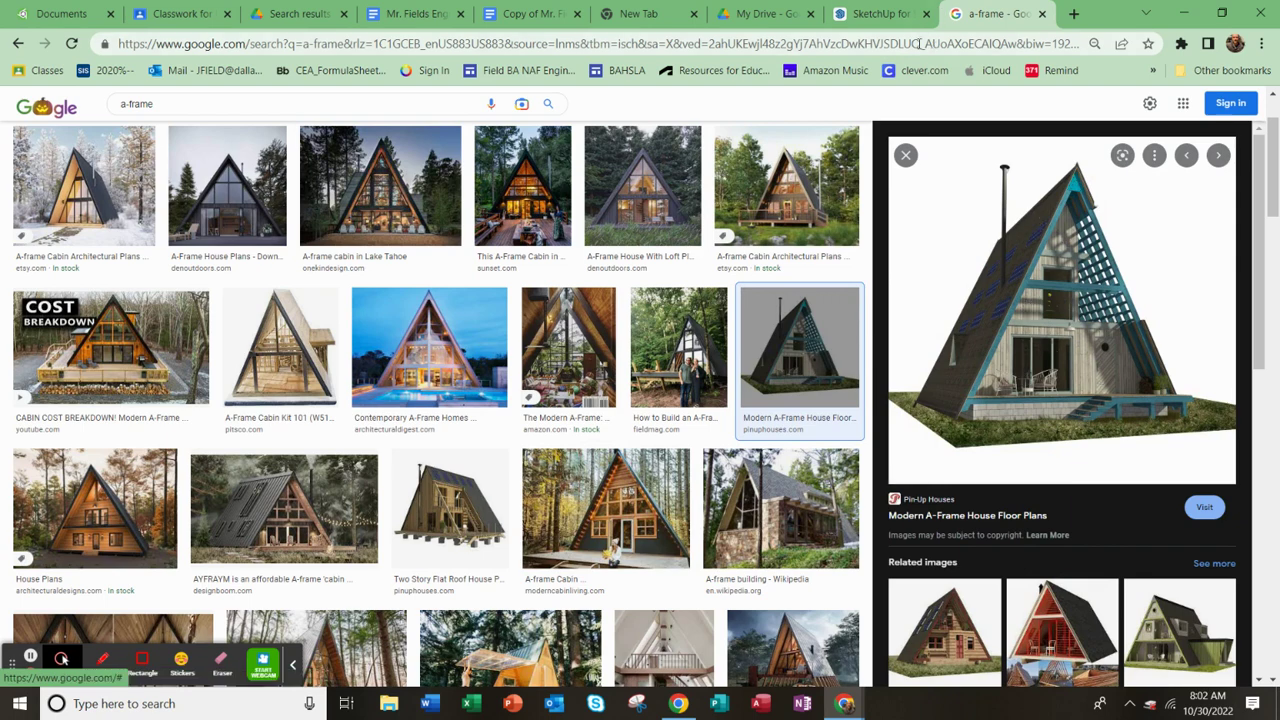
Return to the SketchUp model and select the prism's triangular end face
left_click(880, 13)
left_click(600, 442)
key("m")
middle_click_drag(654, 444, 514, 526)
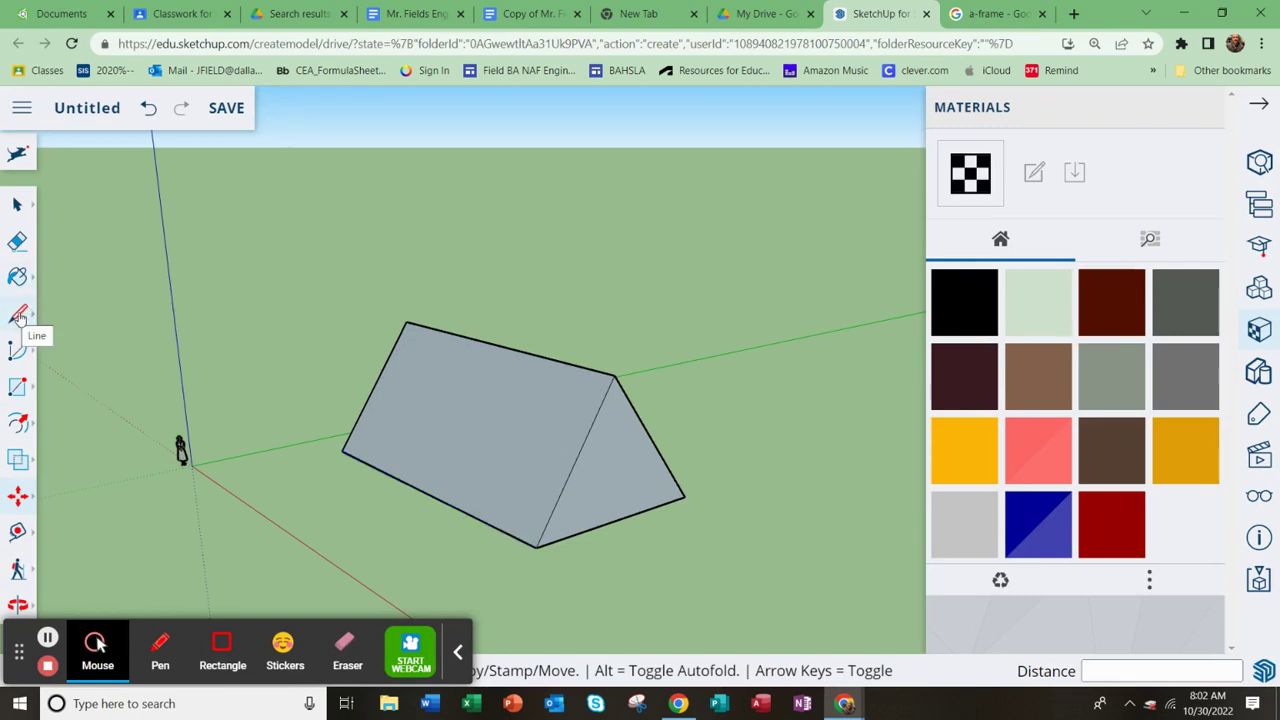
Offset the gable end face's outline inward to create an inner triangle
left_click(26, 432)
left_click(69, 472)
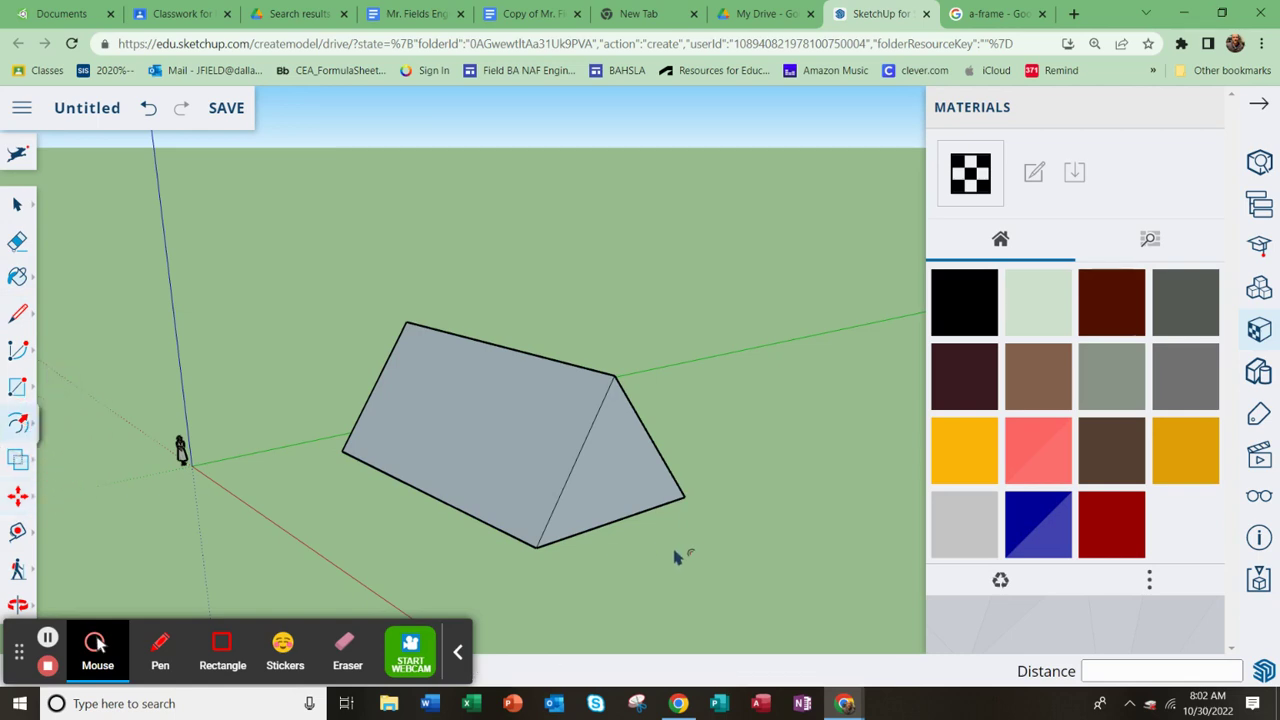
left_click(571, 467)
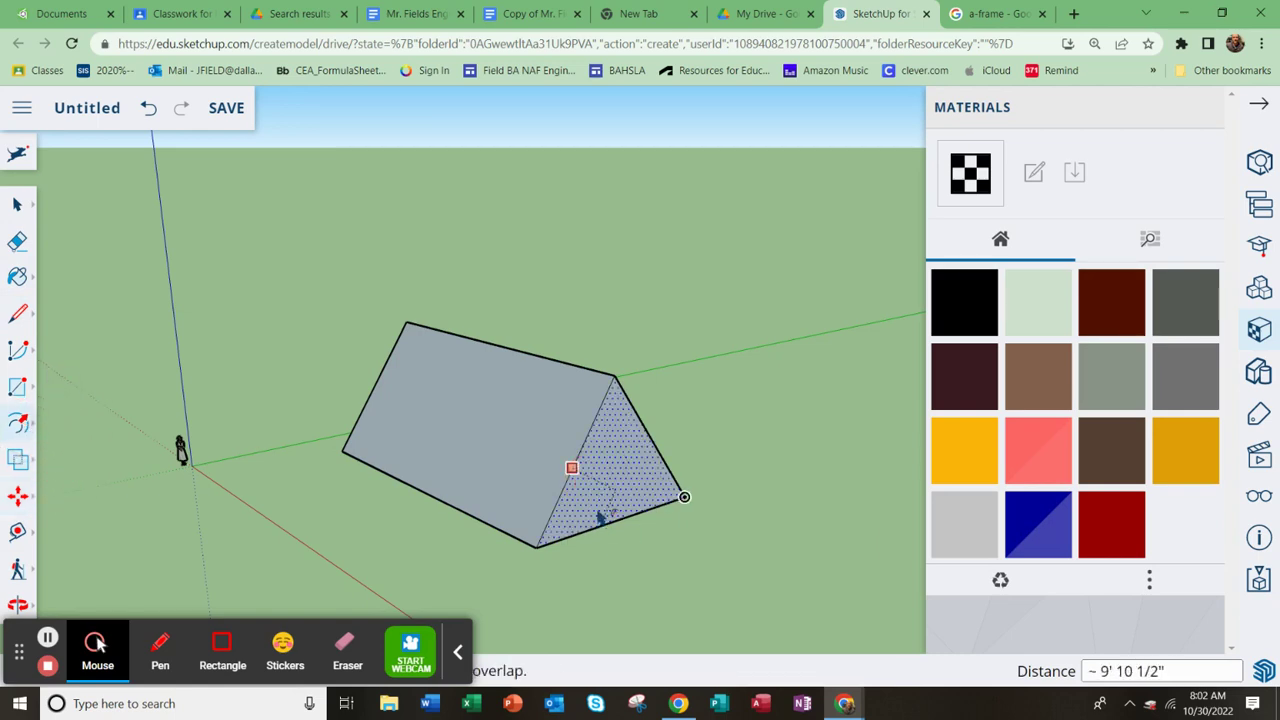
left_click(603, 423)
scroll(614, 534, "up", 3)
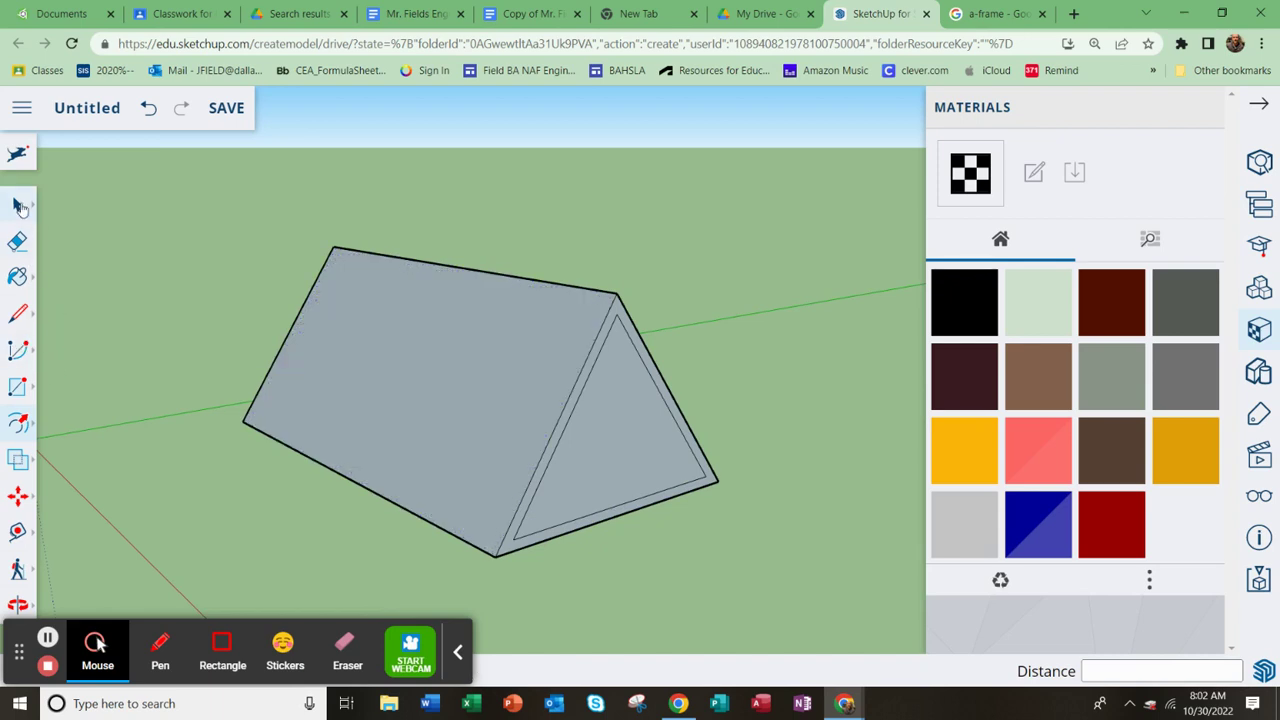
Push the inner triangle 7' 9 1/16" into the prism
left_click(20, 205)
left_click(616, 462)
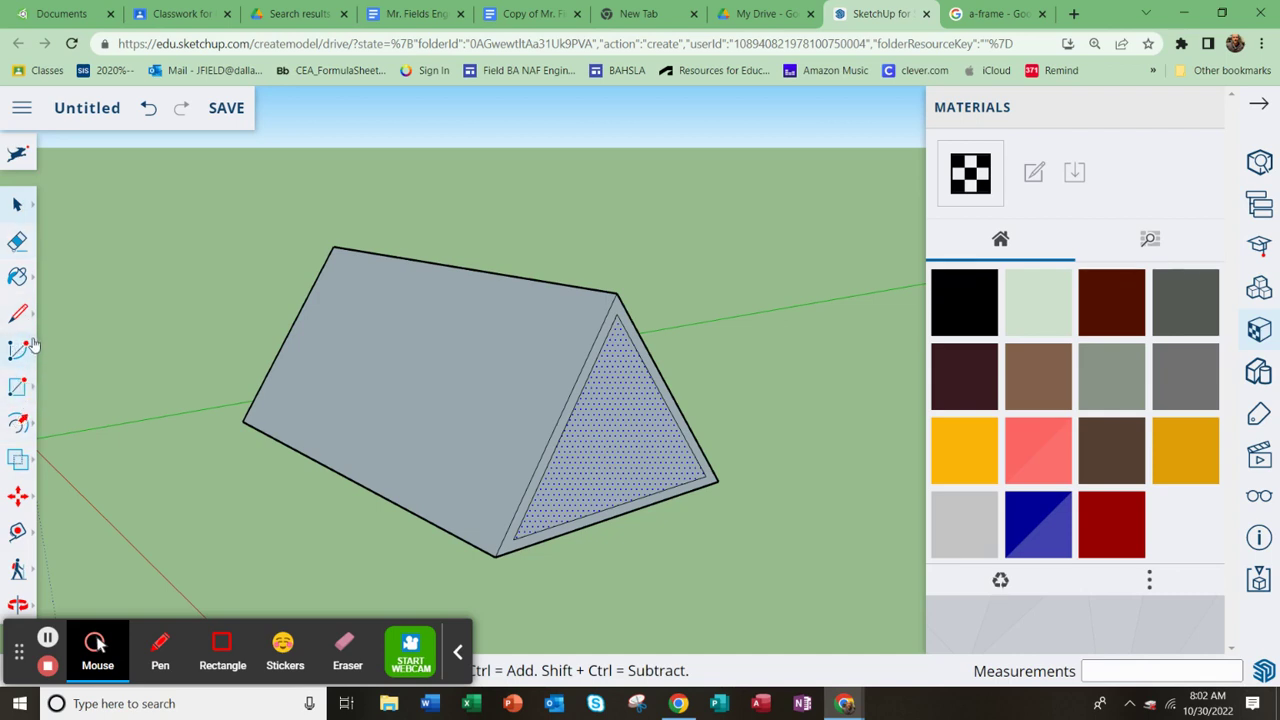
left_click(25, 428)
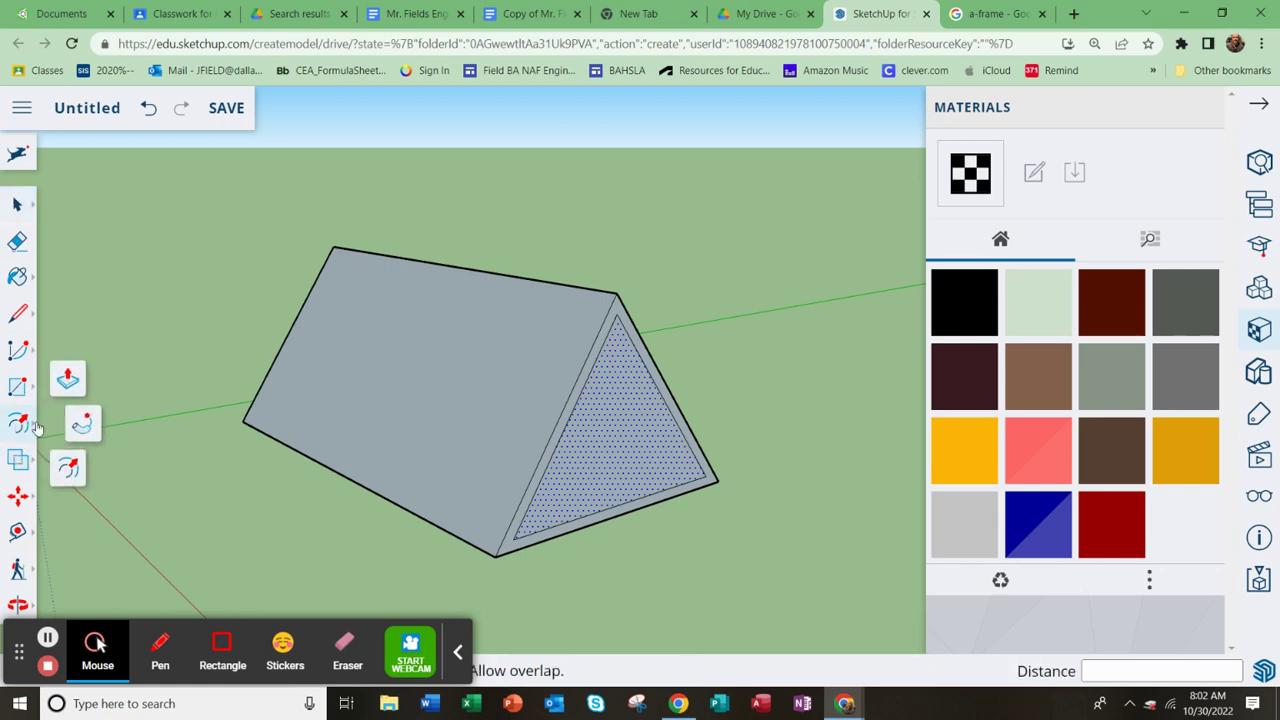
left_click(70, 374)
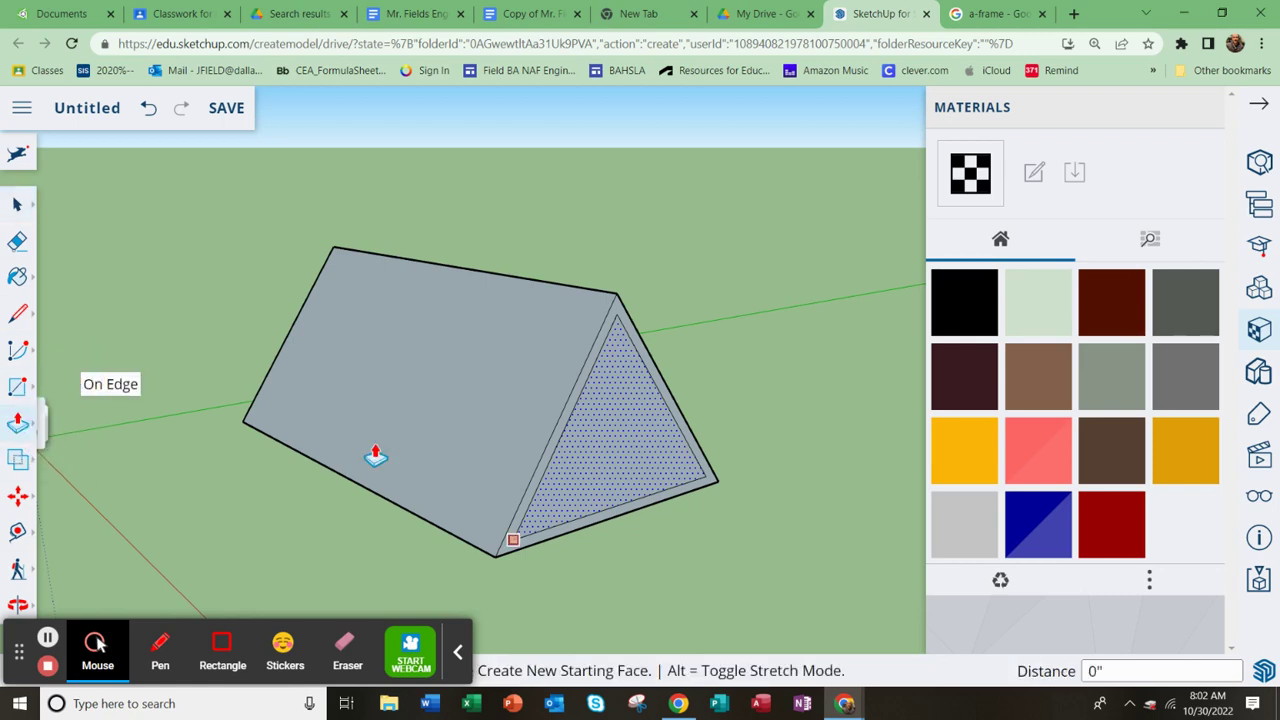
left_click_drag(634, 472, 583, 464)
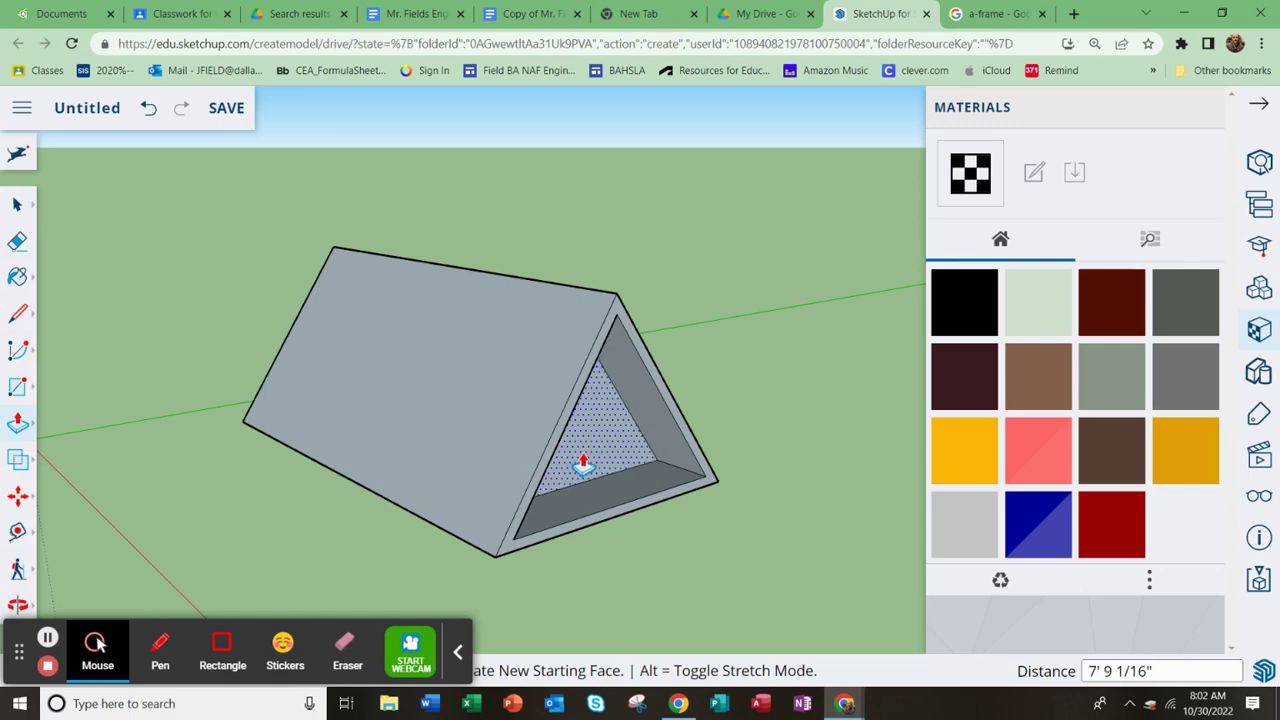
left_click(585, 460)
middle_click_drag(443, 486, 600, 480)
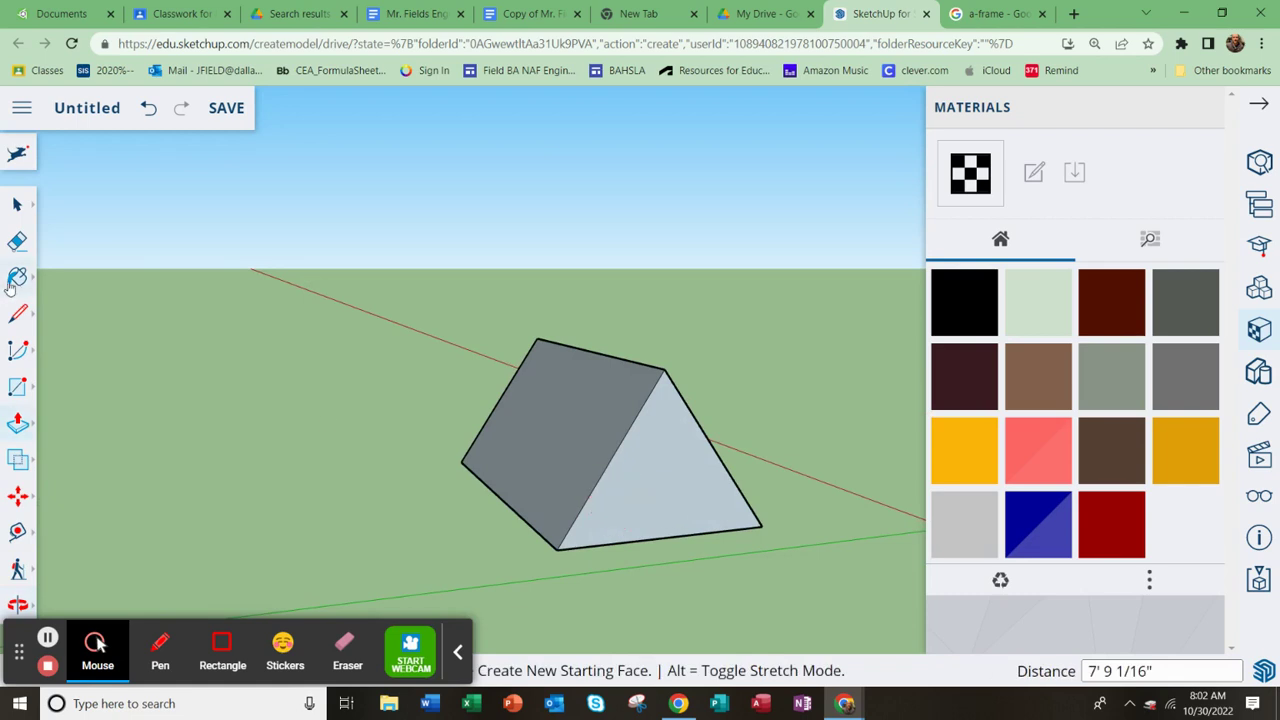
Undo a stray outward offset, then inset a thin border on the other end face
left_click(26, 422)
left_click(77, 470)
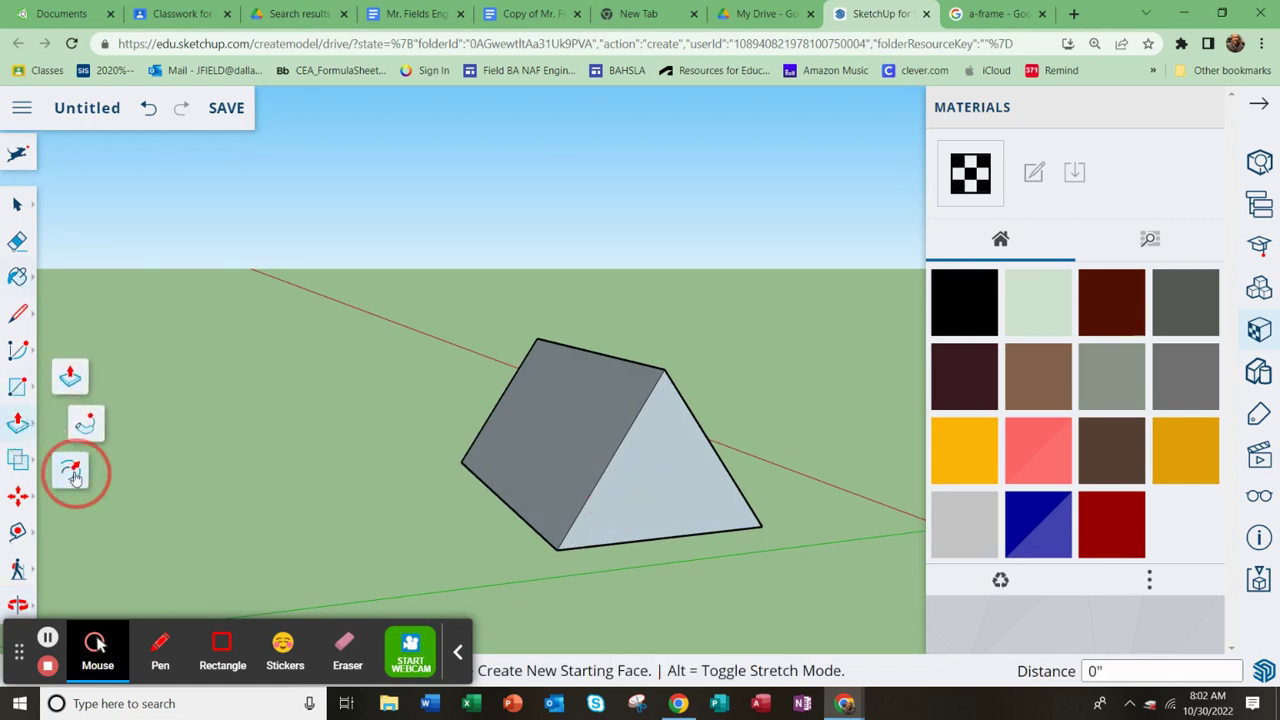
left_click(655, 513)
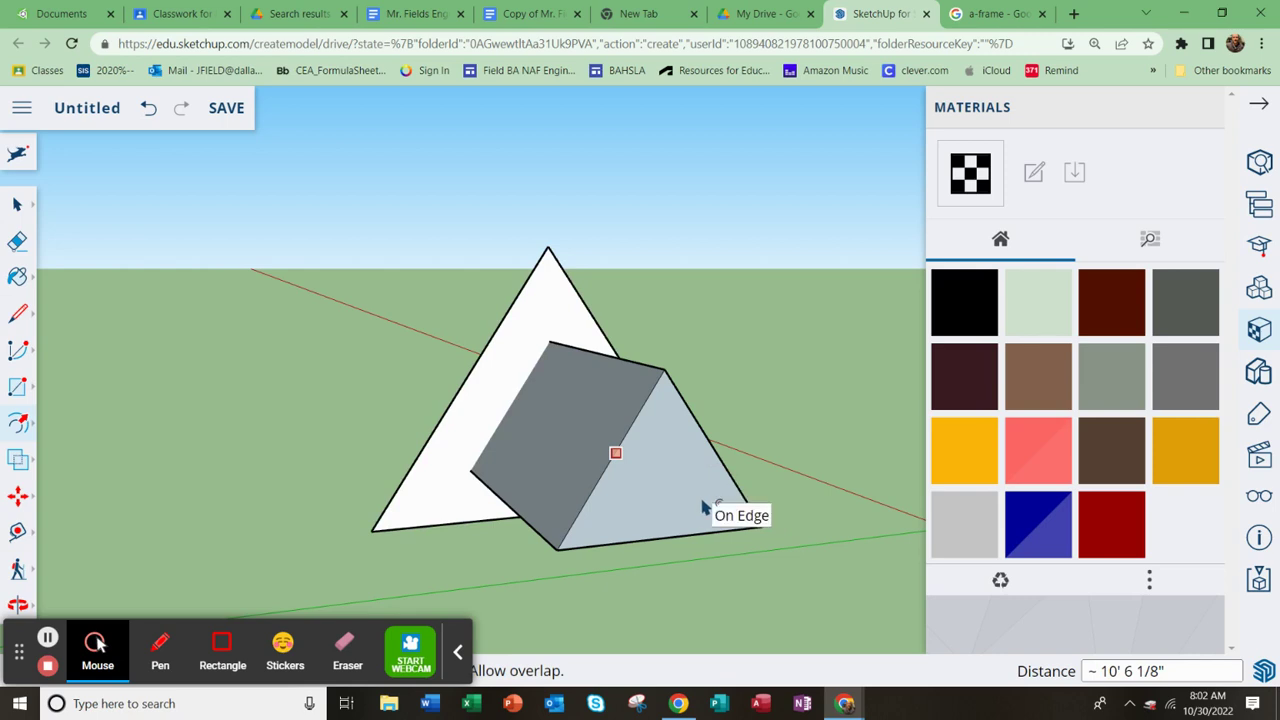
key("ctrl+z")
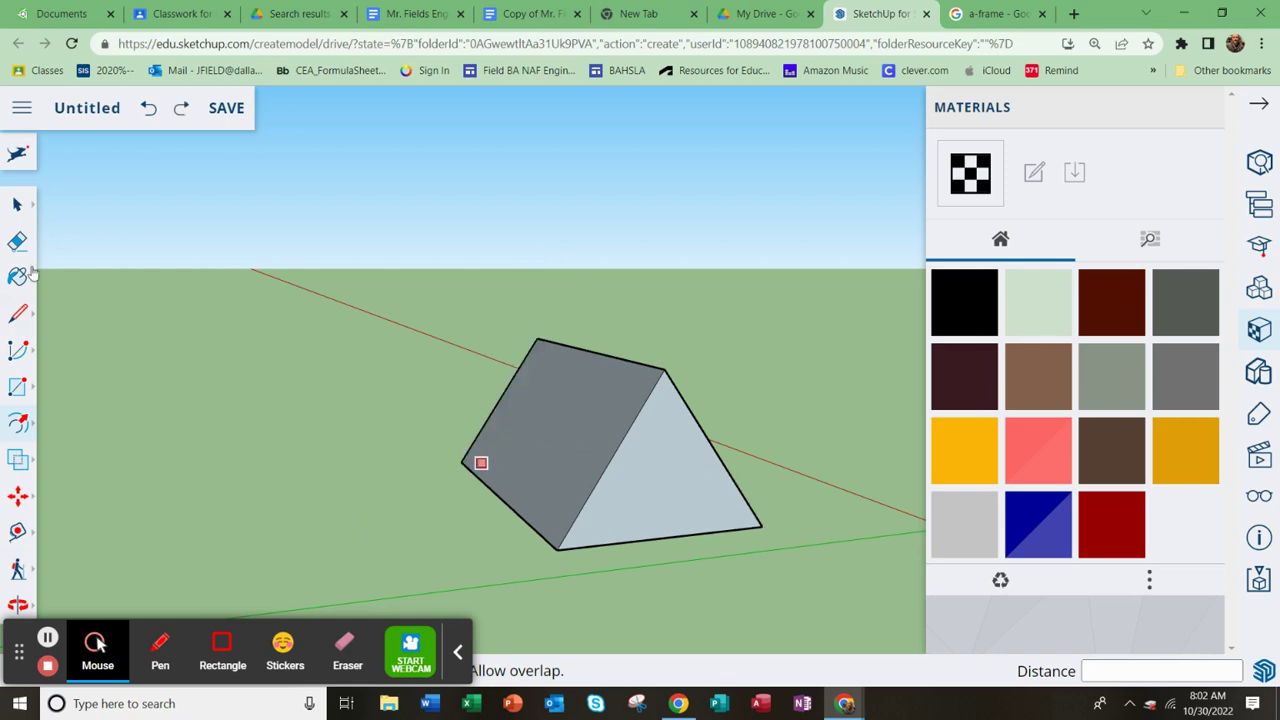
key("space")
left_click(660, 495)
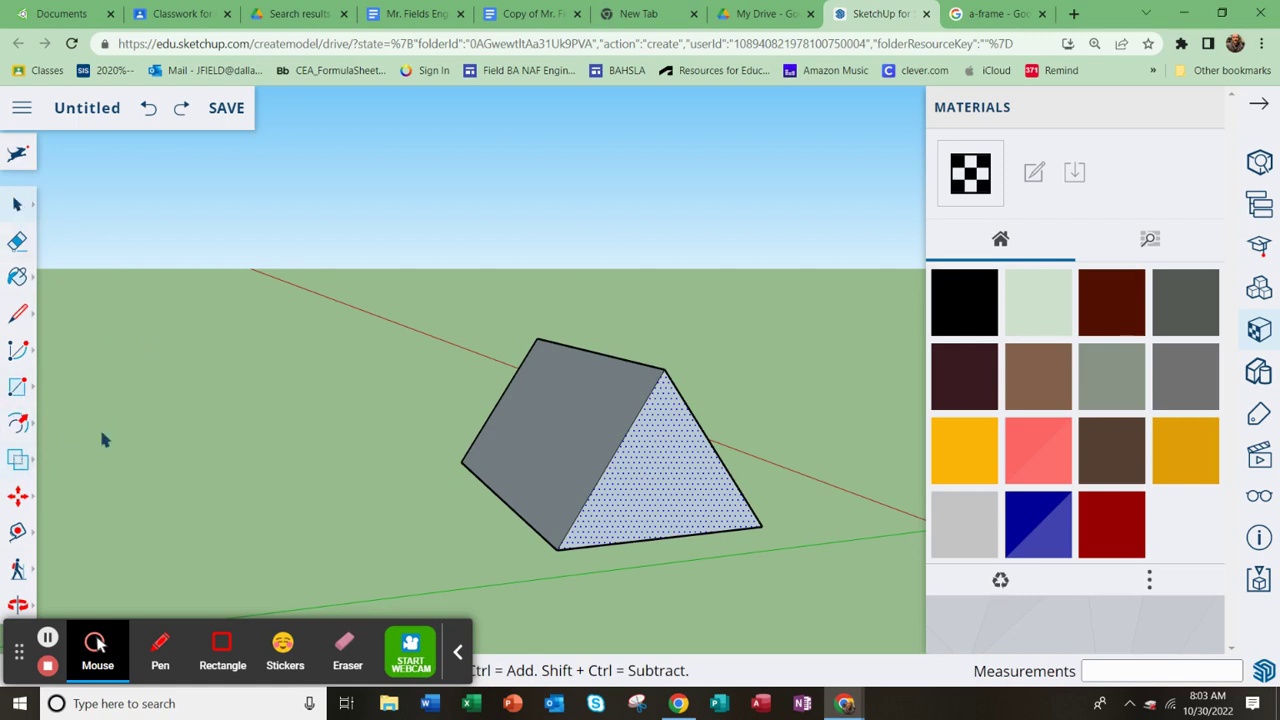
left_click(21, 426)
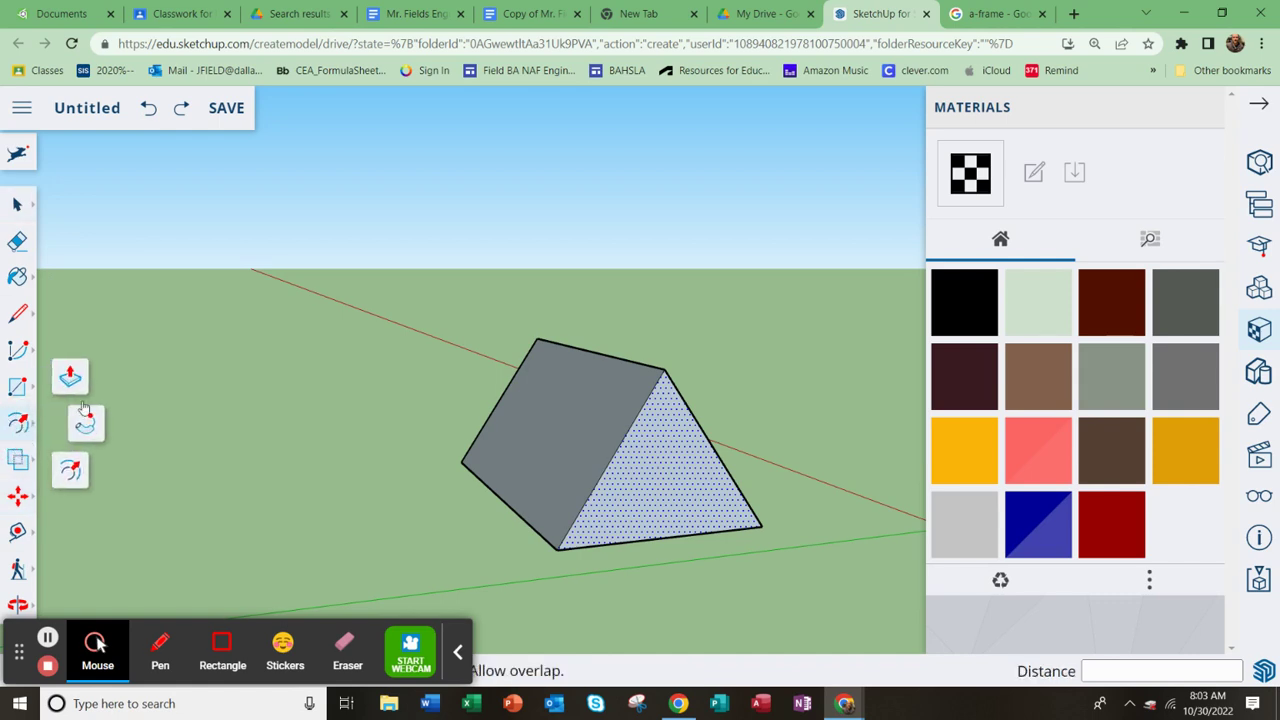
left_click(76, 470)
left_click(657, 506)
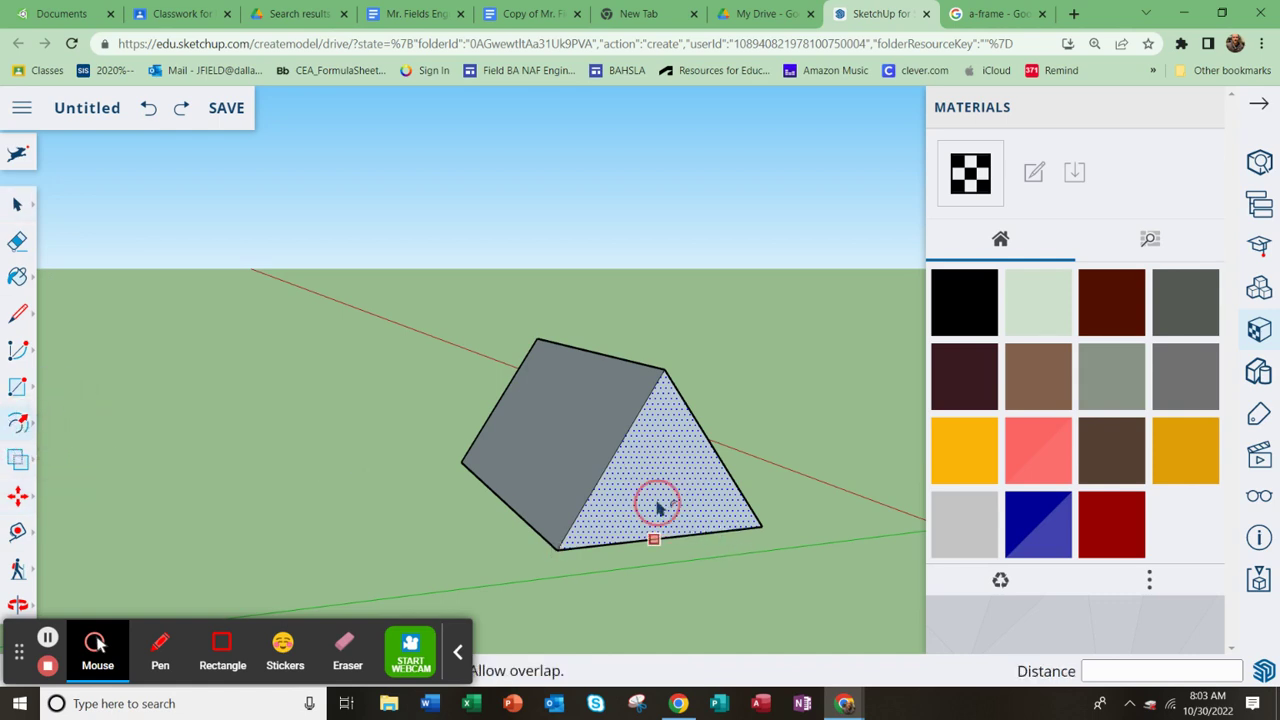
left_click(628, 543)
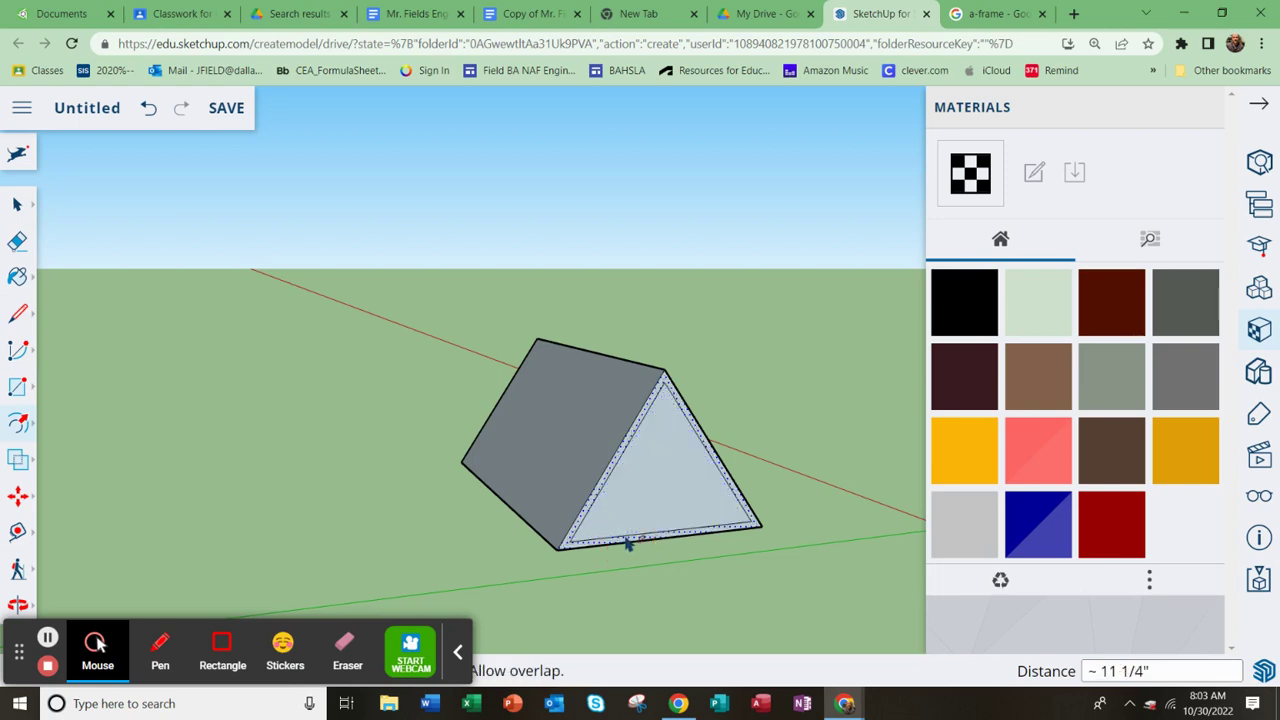
Push that end's inner triangle 4' 1 1/2" inward and view the recess
left_click(17, 204)
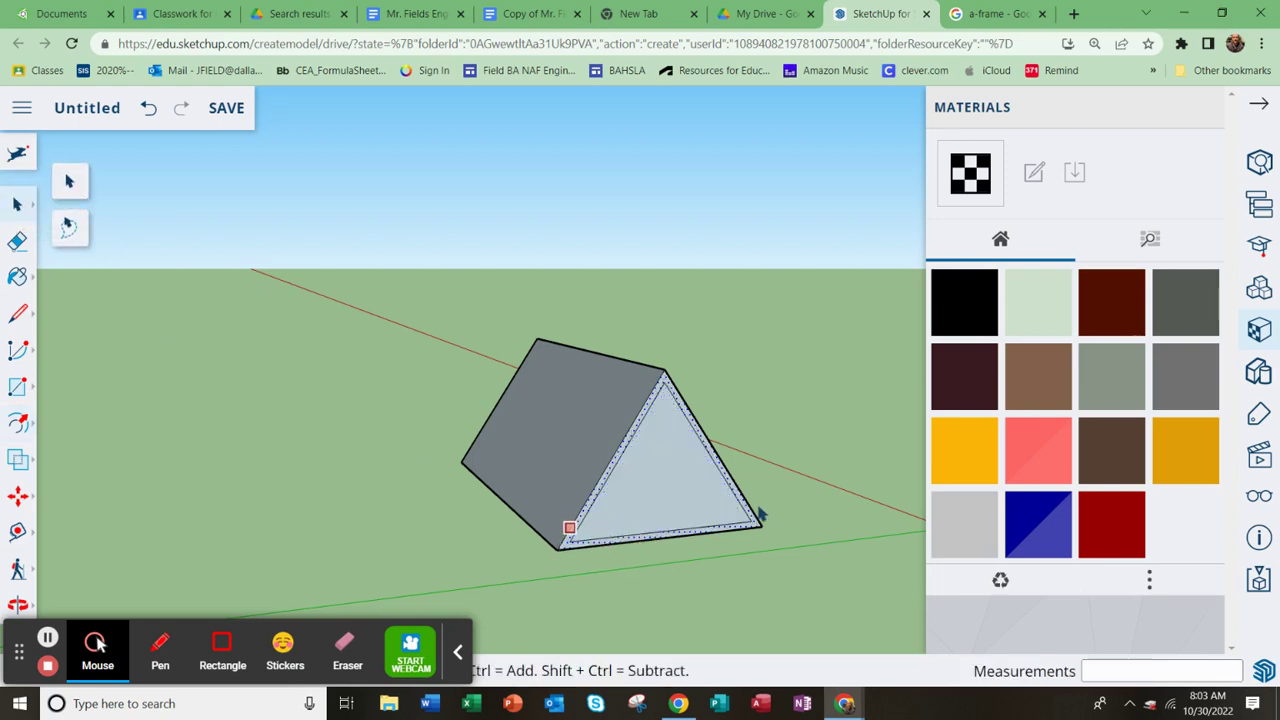
left_click(672, 487)
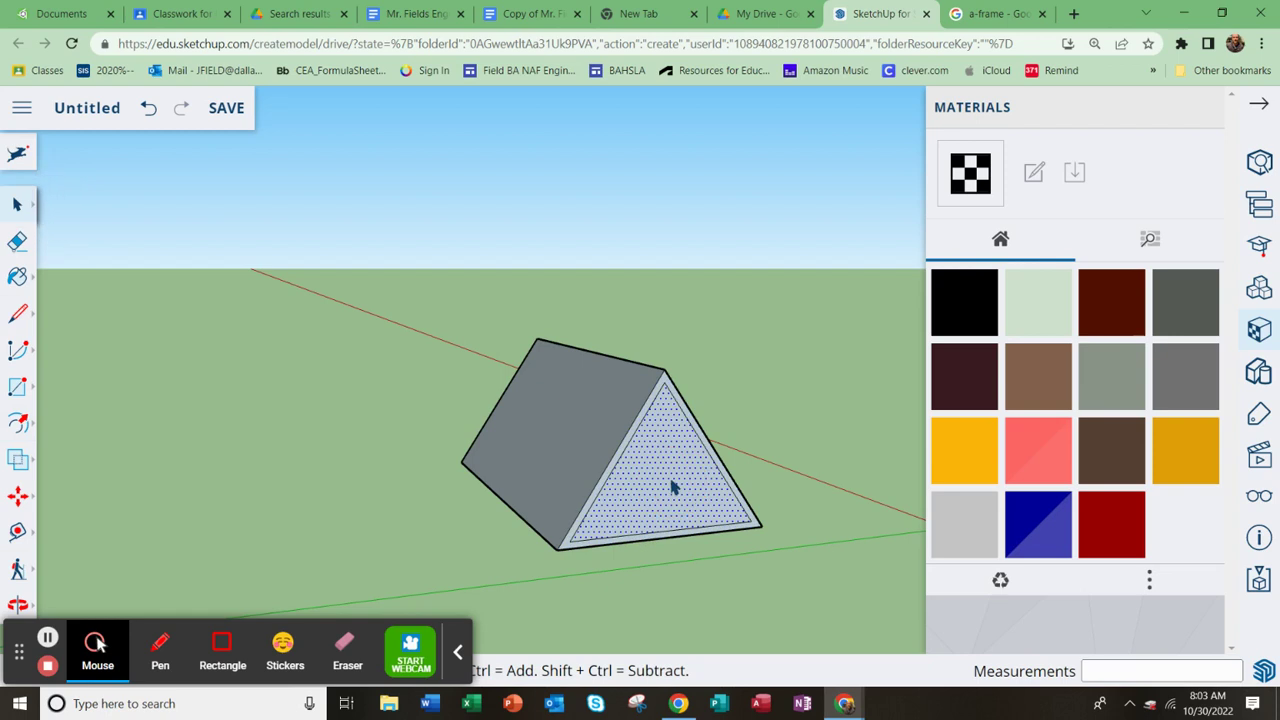
left_click(20, 422)
left_click(70, 376)
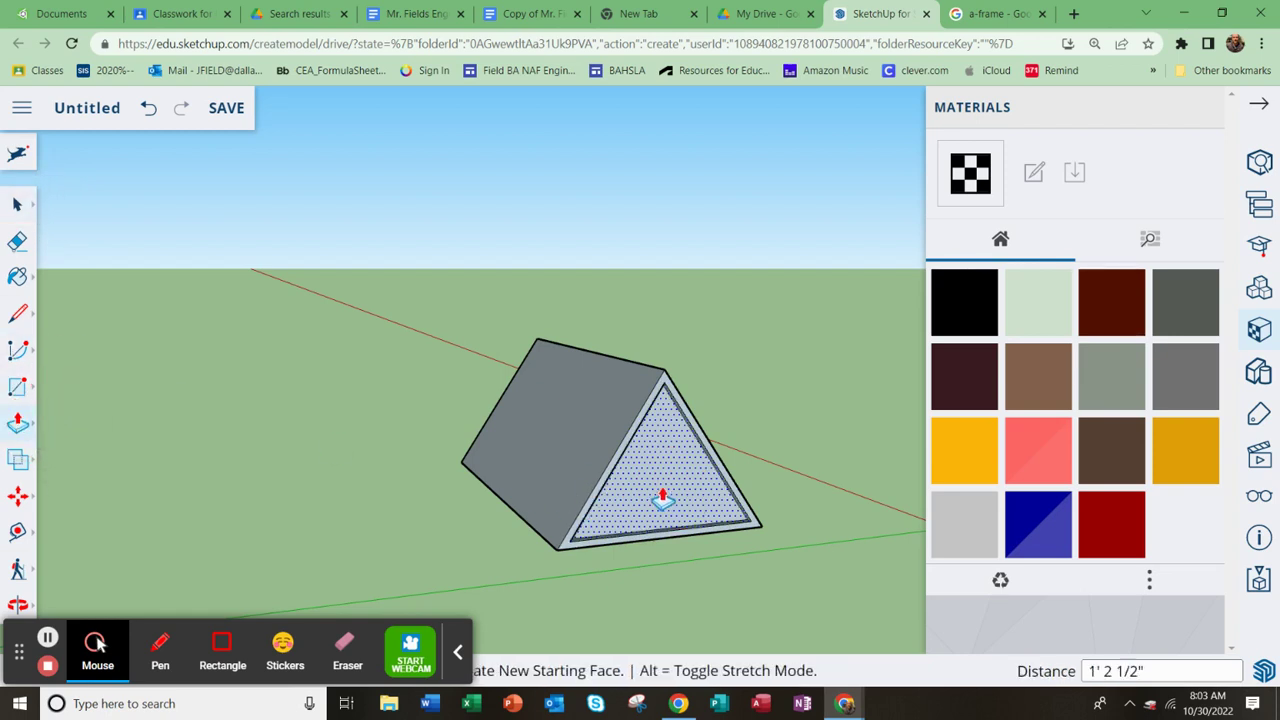
left_click_drag(662, 497, 665, 500)
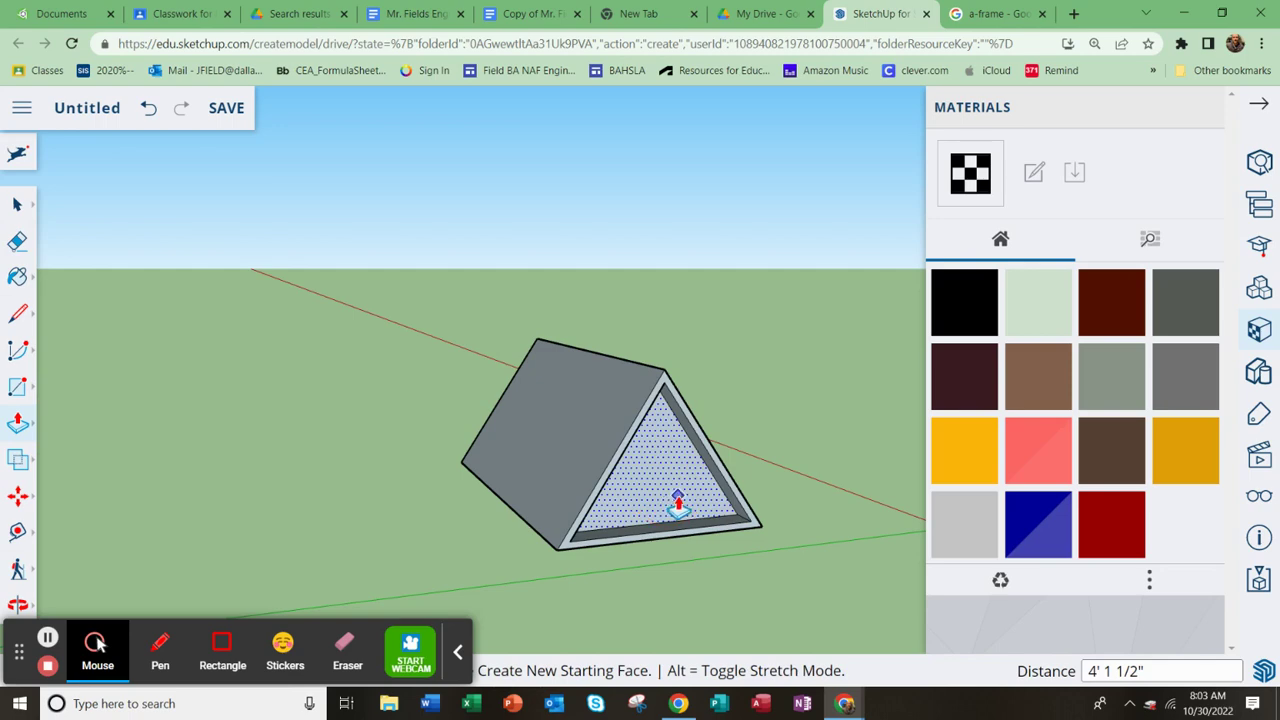
middle_click_drag(665, 500, 500, 534)
middle_click_drag(783, 546, 535, 458)
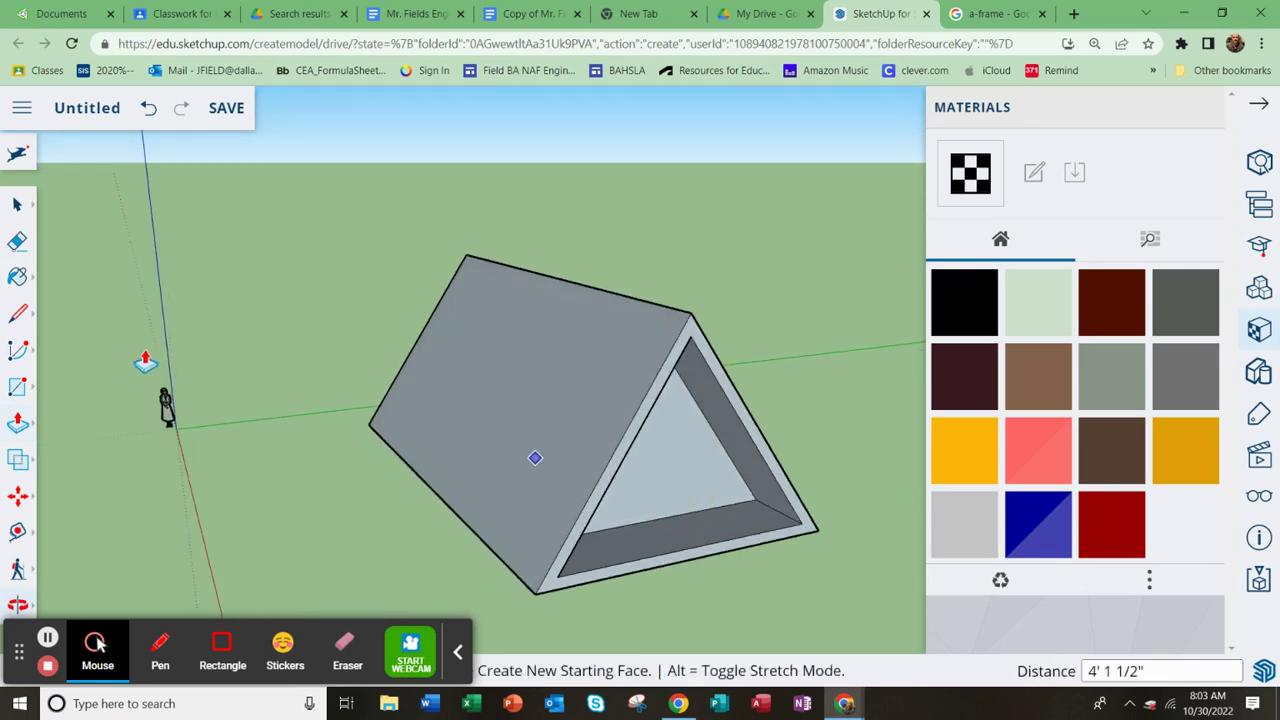
Bring up the Materials browser and expand the Roofing category to show its swatches
left_click(17, 205)
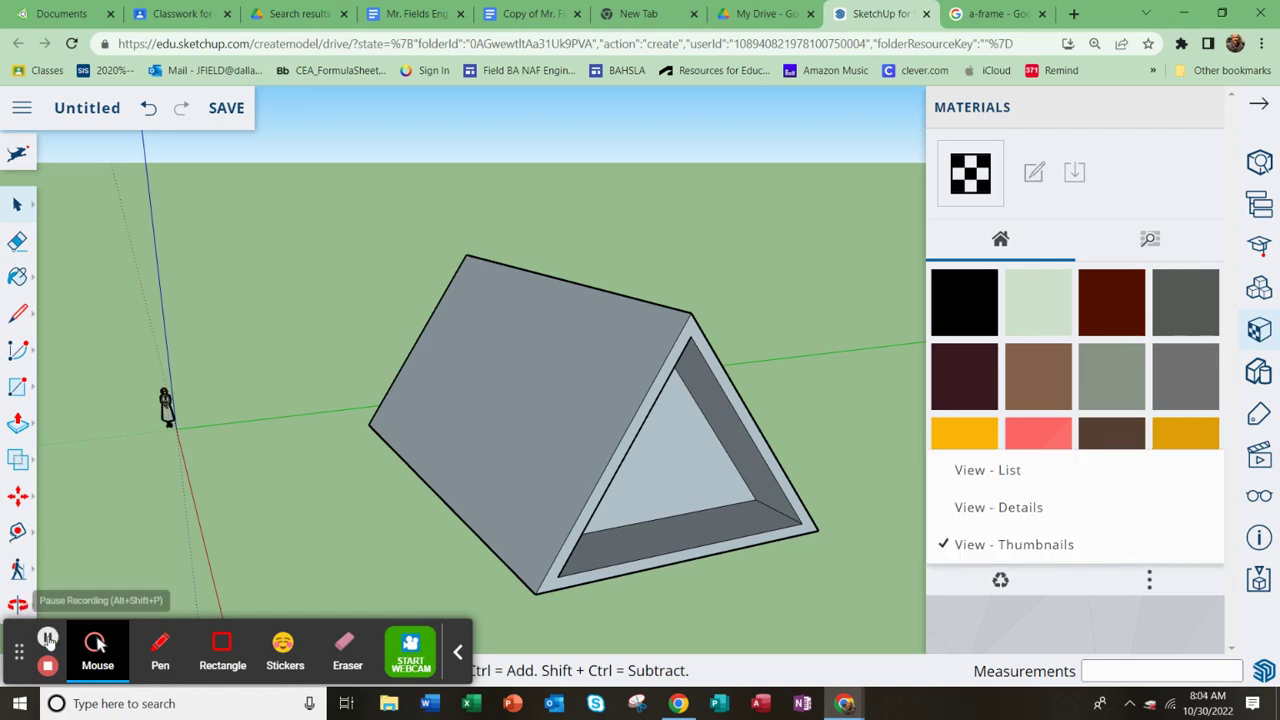
left_click(1155, 238)
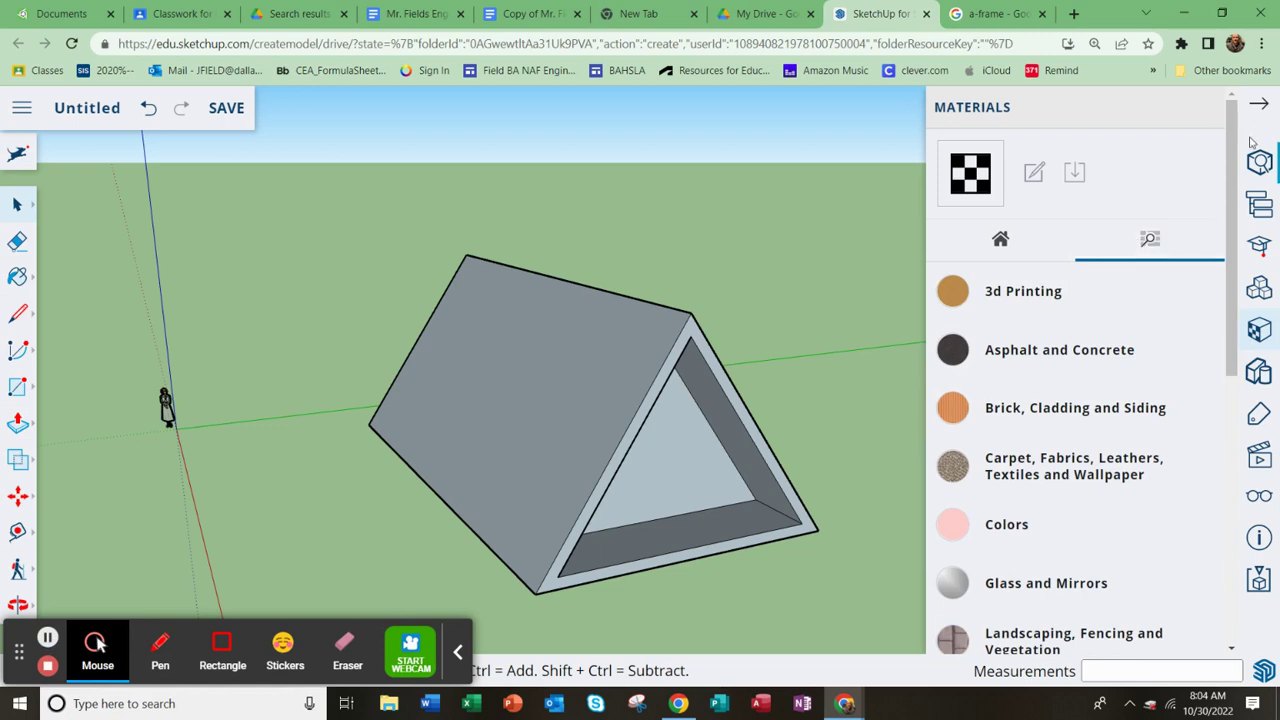
left_click(1262, 104)
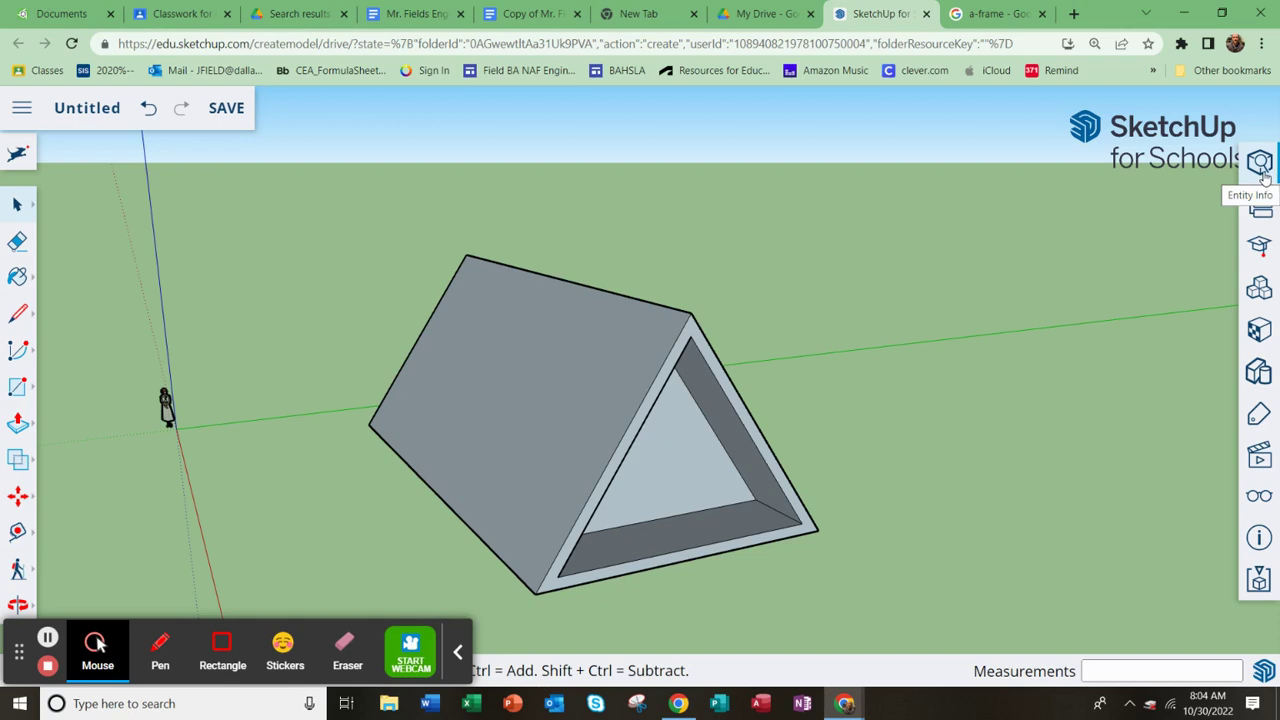
left_click(1262, 333)
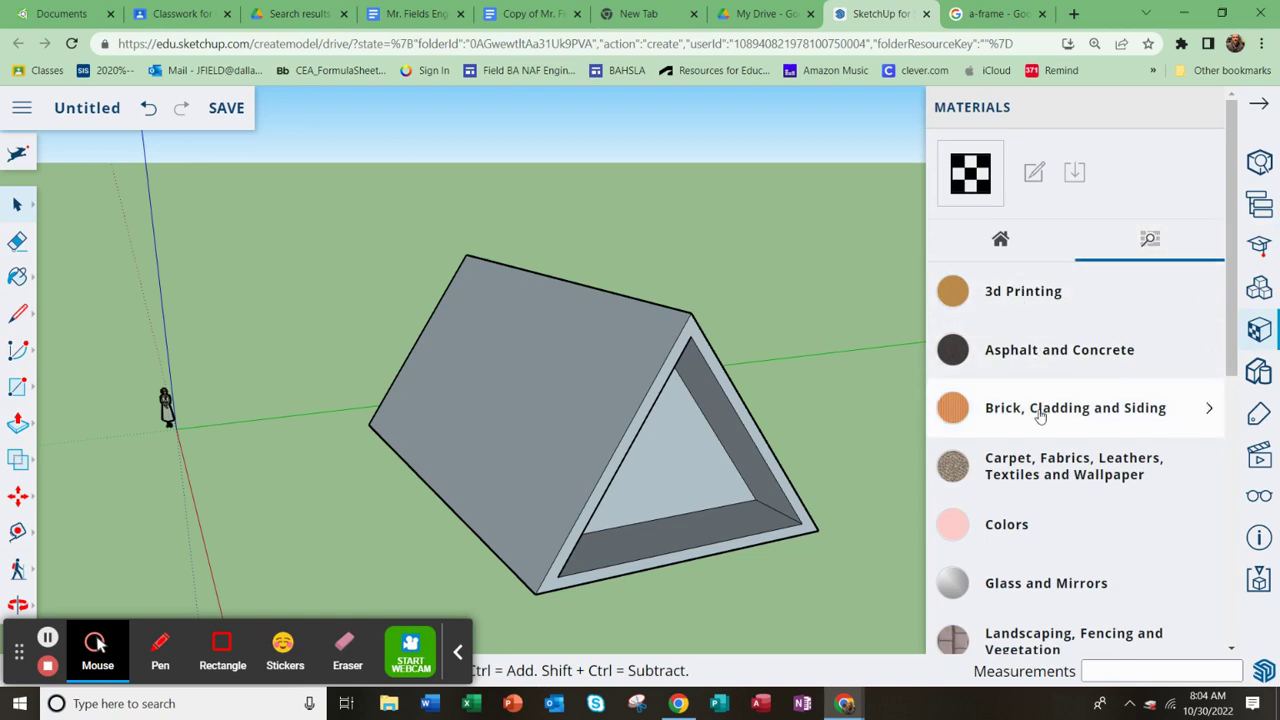
scroll(1053, 503, "down", 5)
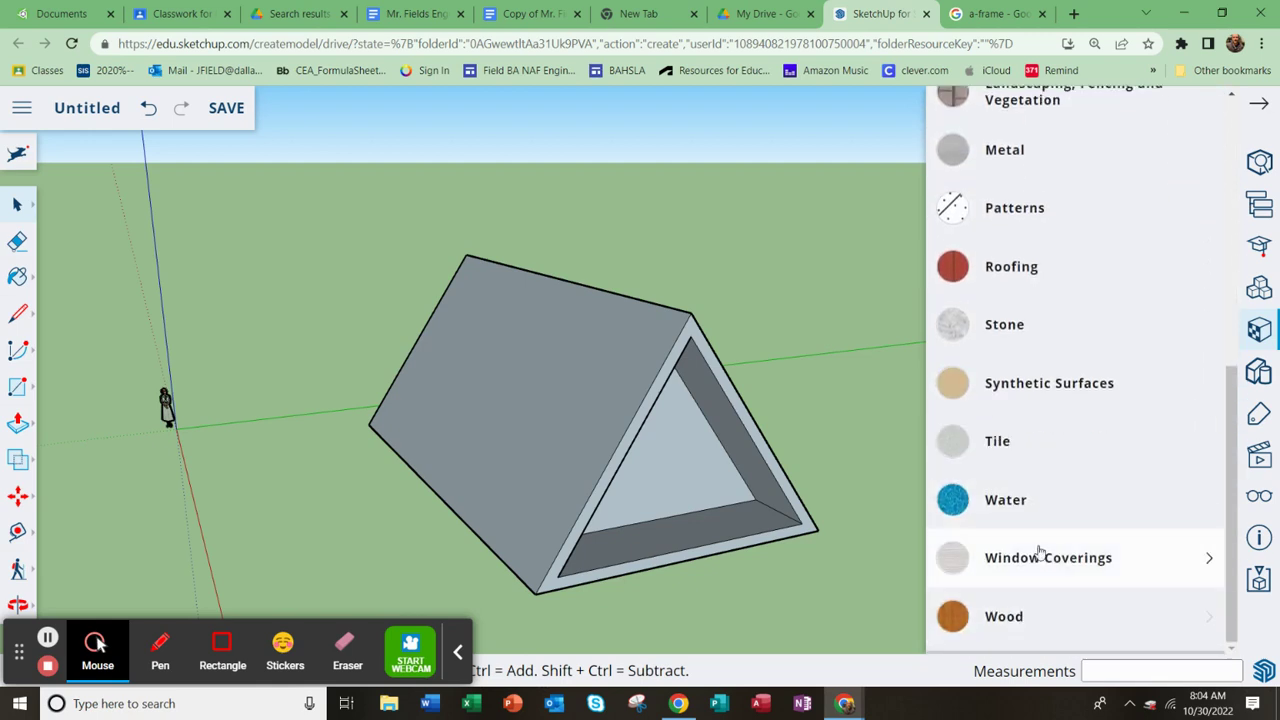
scroll(1051, 600, "up", 5)
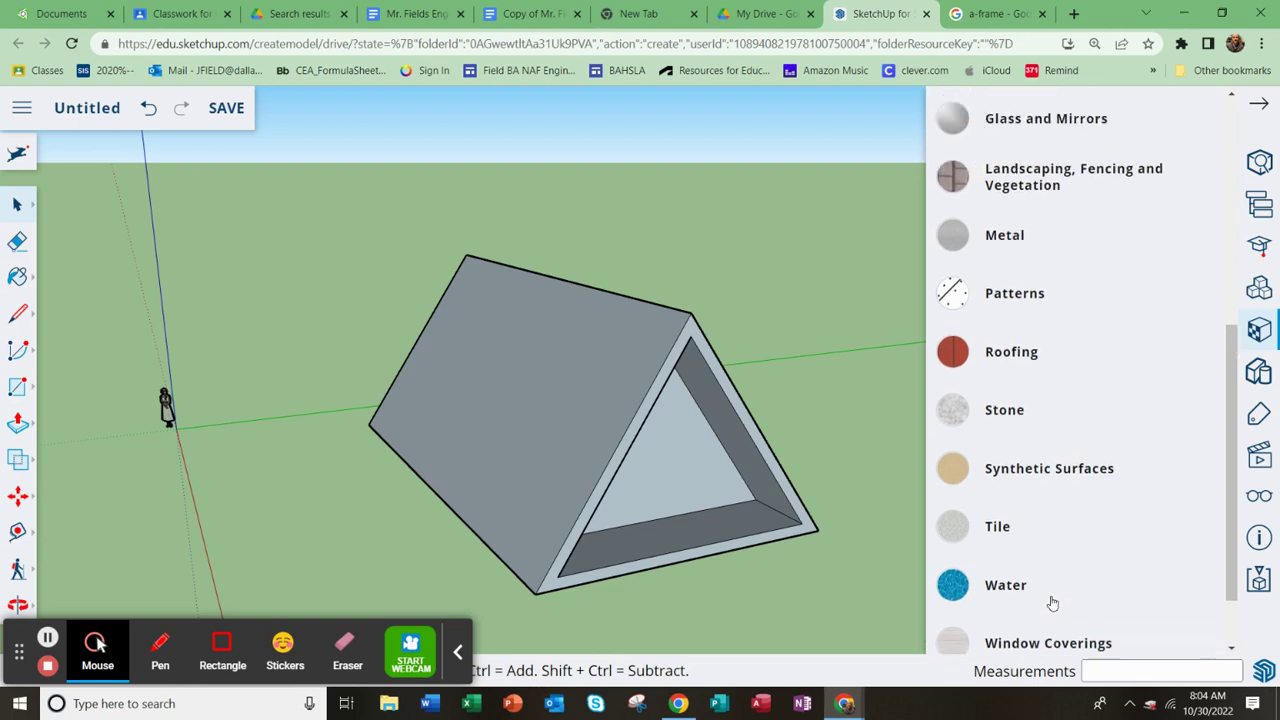
left_click(1028, 526)
Try shingle roofing materials on the near and far roof faces
scroll(1106, 602, "down", 3)
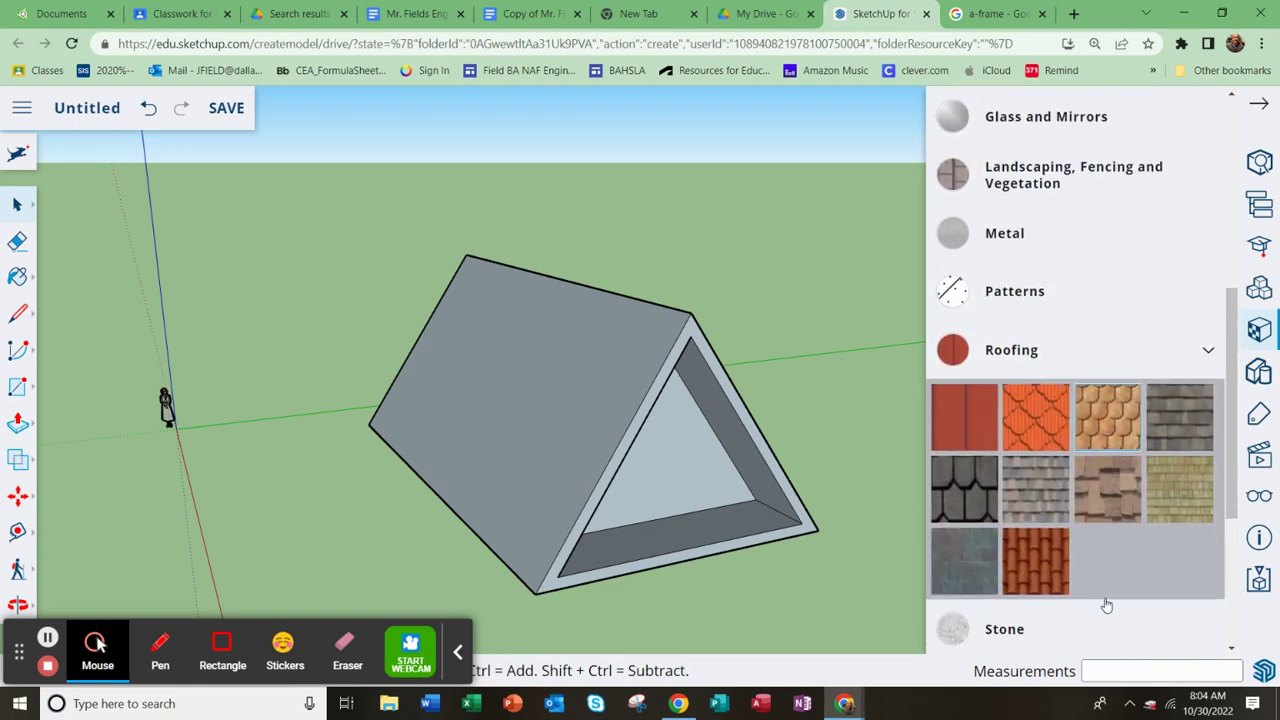
left_click(1184, 342)
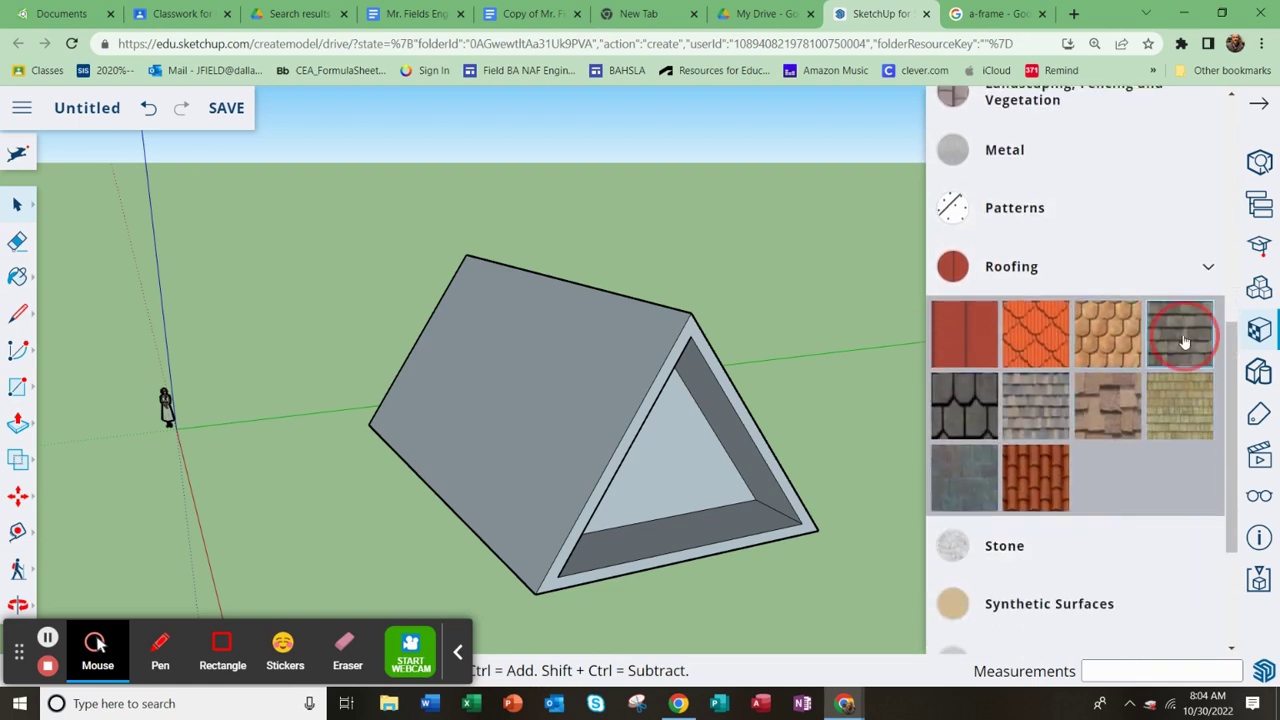
left_click(616, 390)
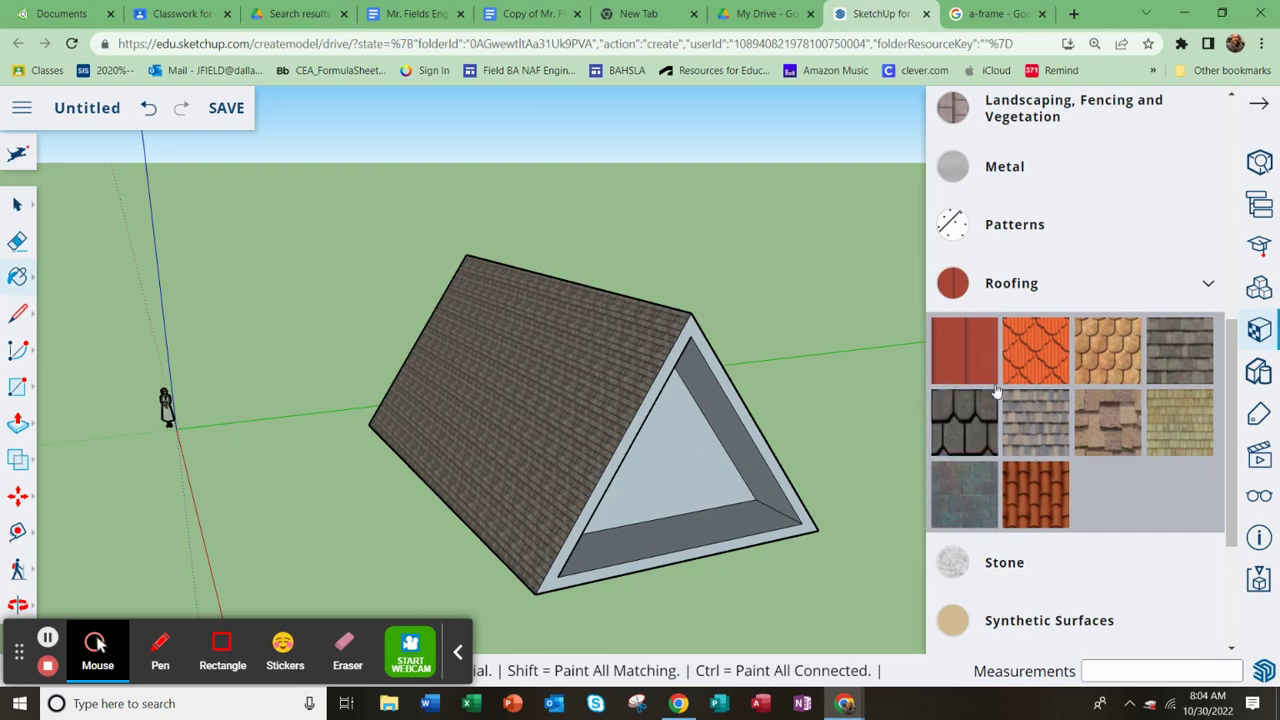
mouse_move(646, 417)
middle_mouse_down()
mouse_move(302, 462)
mouse_move(551, 374)
mouse_move(677, 420)
mouse_move(748, 397)
mouse_move(577, 400)
mouse_move(709, 417)
mouse_move(870, 372)
middle_mouse_up()
left_click(1107, 424)
left_click(600, 379)
Repaint both sloped roof faces with the solid red standing-seam roofing
left_click(605, 395)
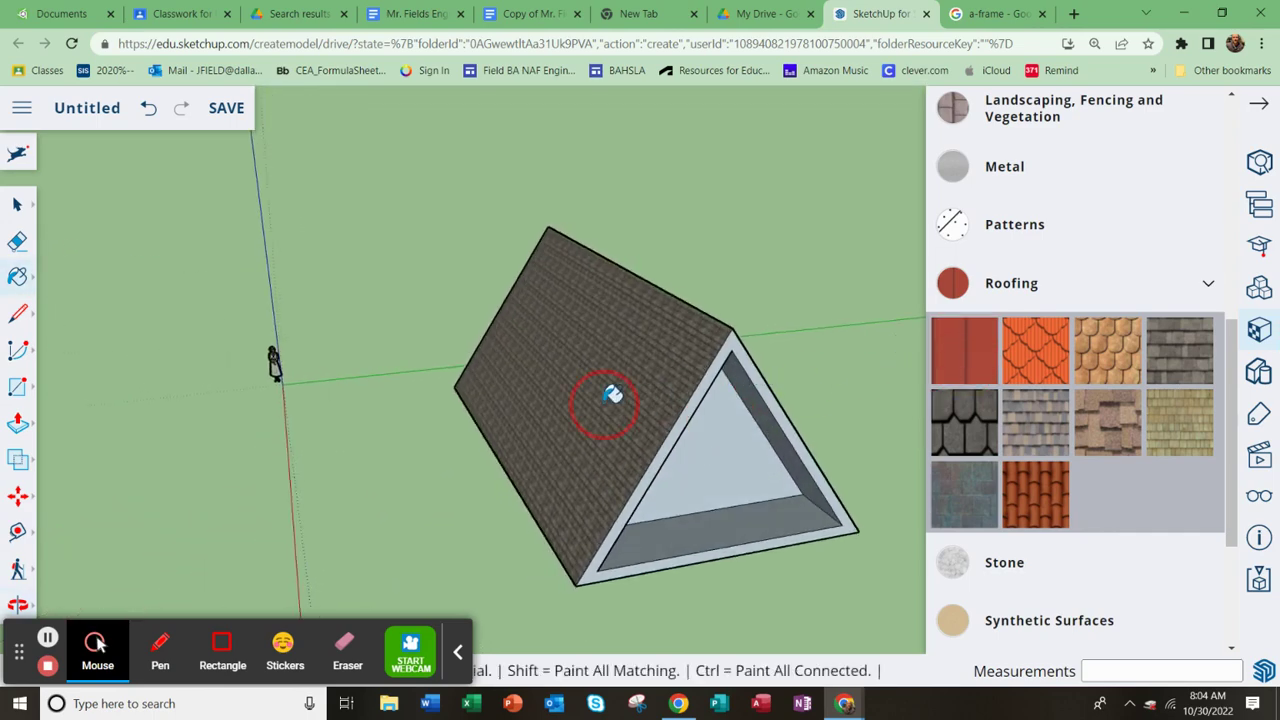
mouse_move(602, 424)
middle_mouse_down()
mouse_move(743, 414)
mouse_move(300, 429)
mouse_move(609, 363)
middle_mouse_up()
left_click(609, 363)
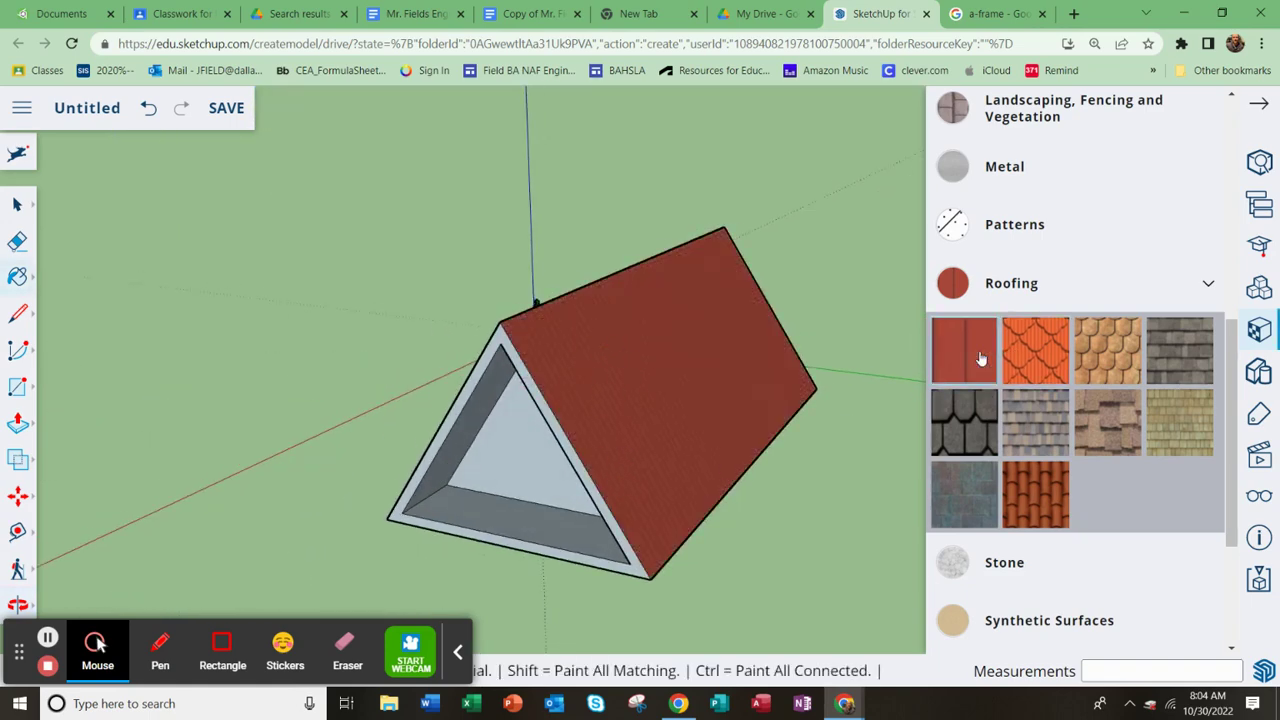
mouse_move(574, 371)
middle_mouse_down()
mouse_move(351, 357)
mouse_move(349, 409)
mouse_move(806, 361)
mouse_move(794, 400)
middle_mouse_up()
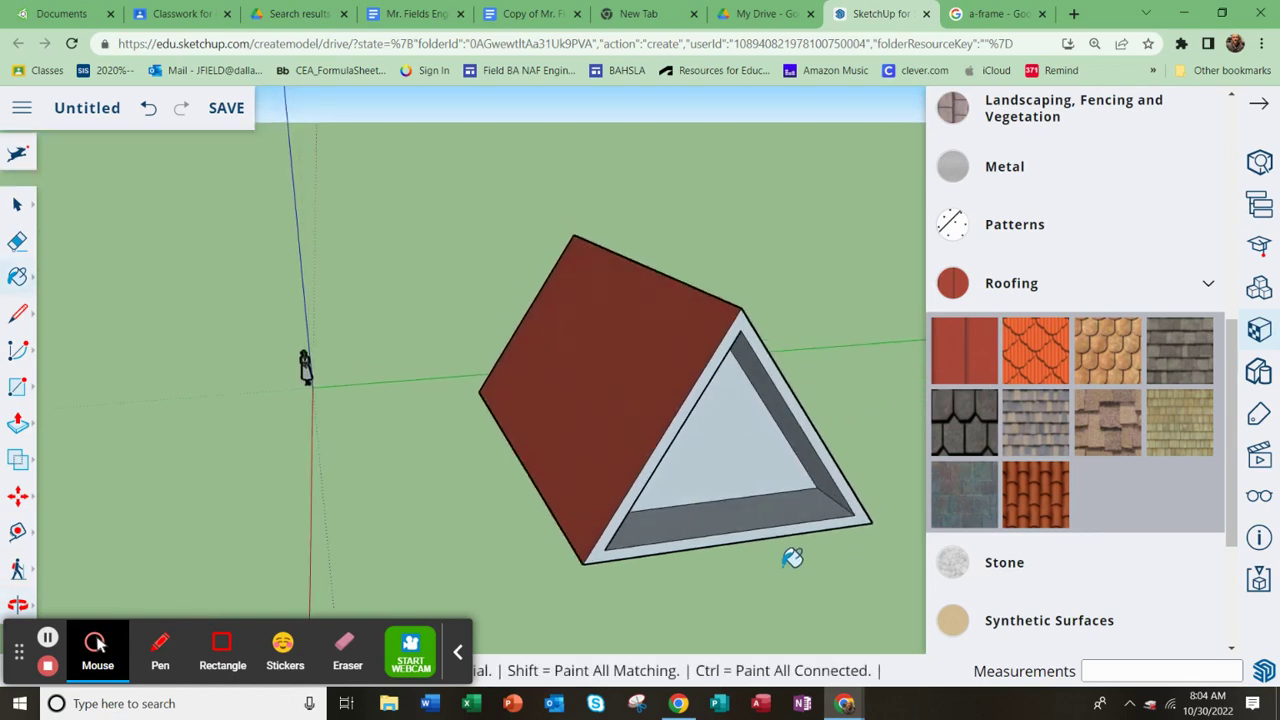
scroll(794, 531, "up", 3)
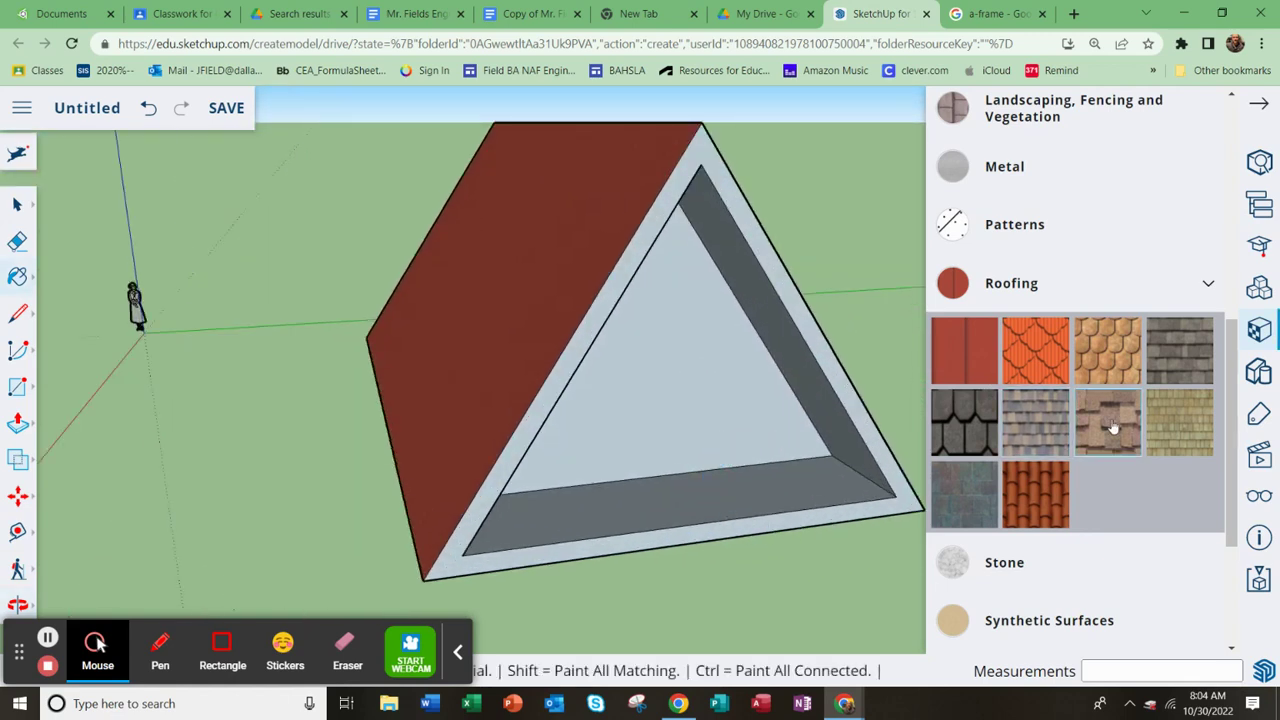
scroll(990, 290, "up", 2)
scroll(1060, 410, "up", 1)
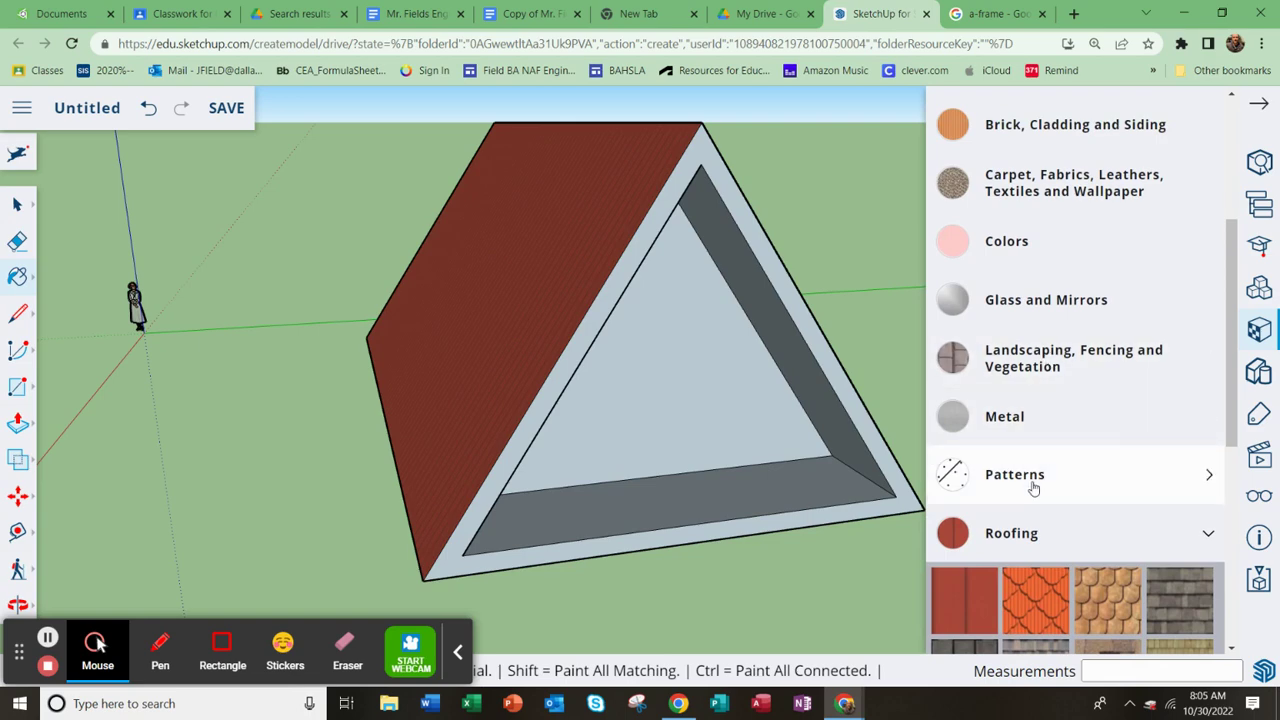
Paint the A-frame's floor with a light wood material from the Wood category
scroll(1037, 390, "up", 4)
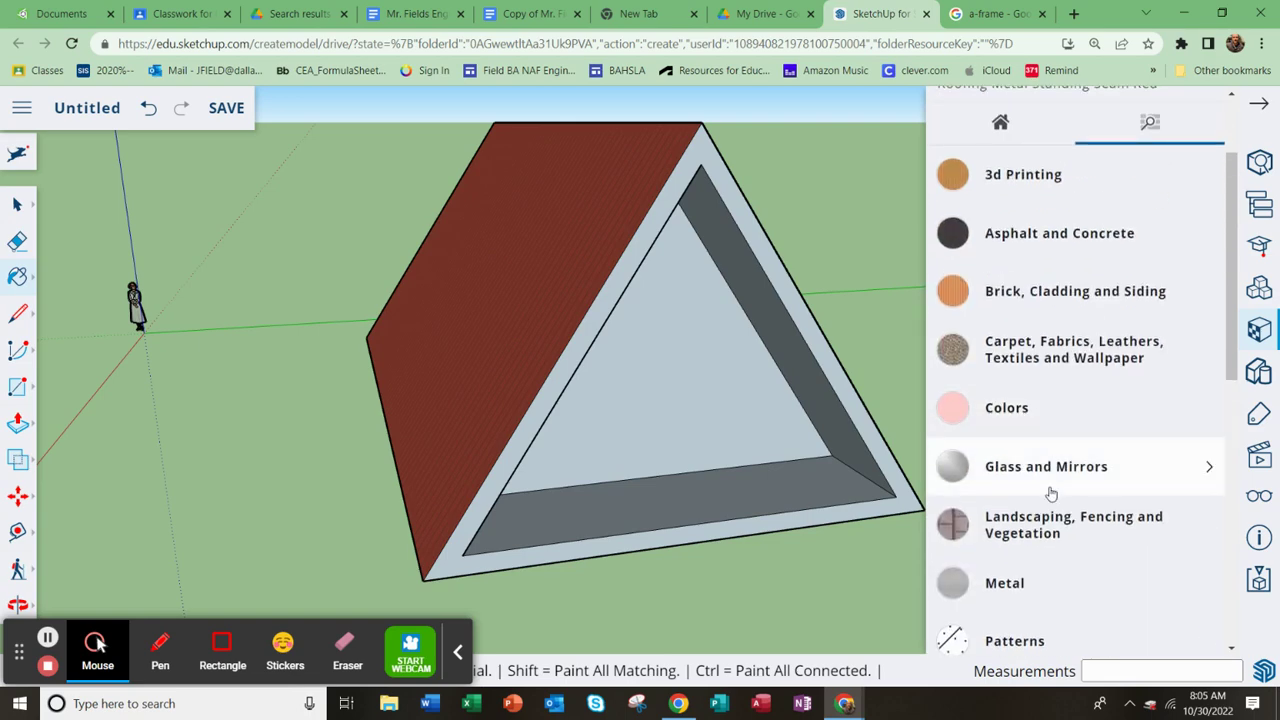
scroll(1047, 500, "down", 10)
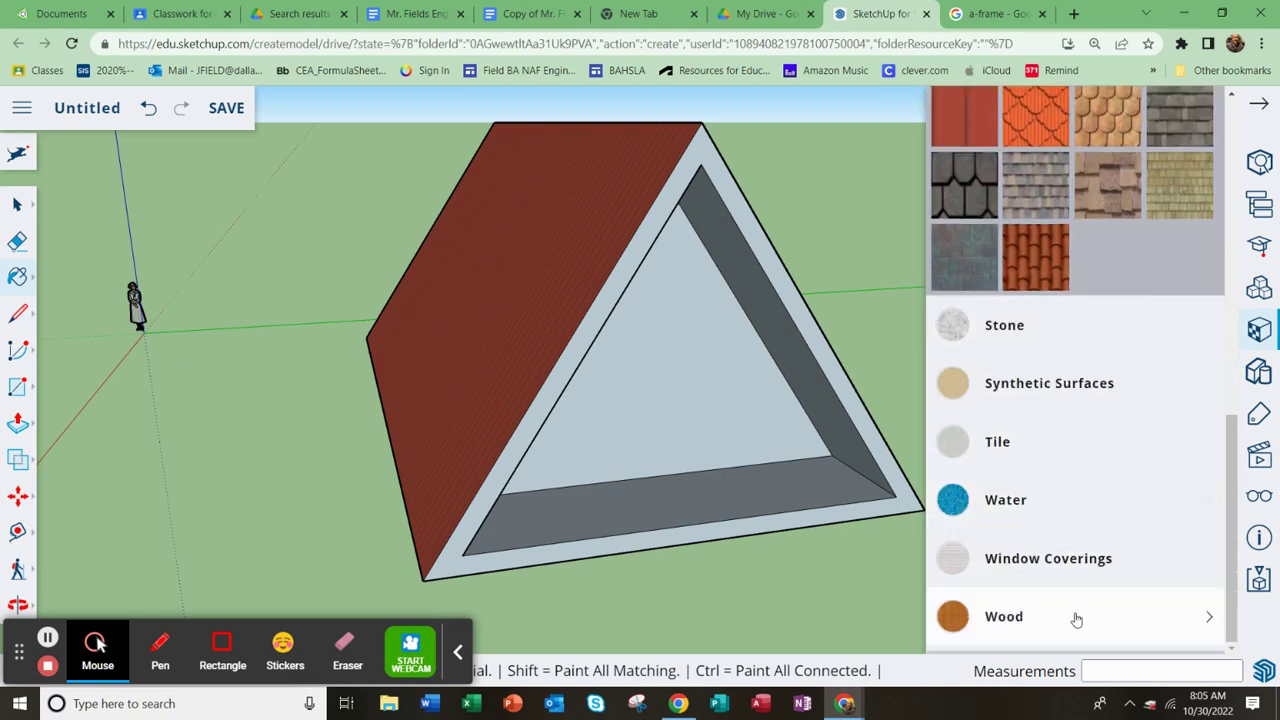
left_click(1073, 625)
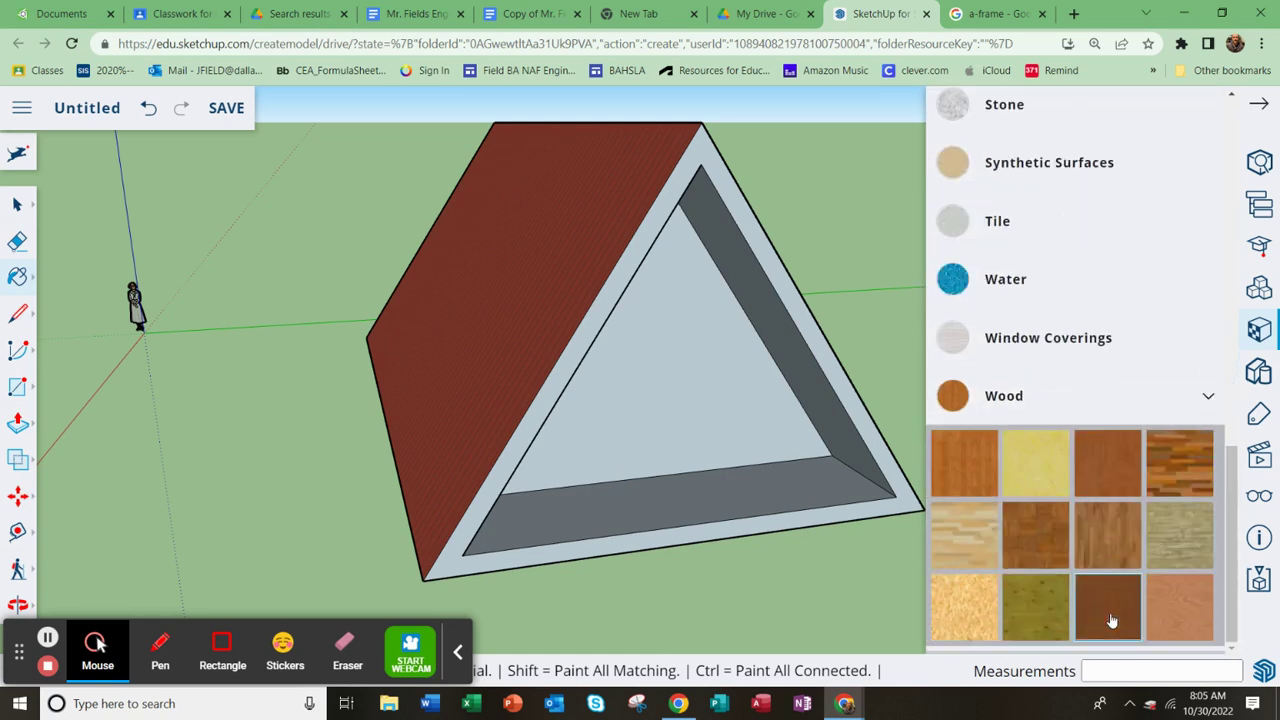
left_click(969, 545)
left_click(720, 486)
left_click(742, 518)
Paint the triangular border around the front gable with another wood texture
middle_click_drag(742, 518, 780, 557)
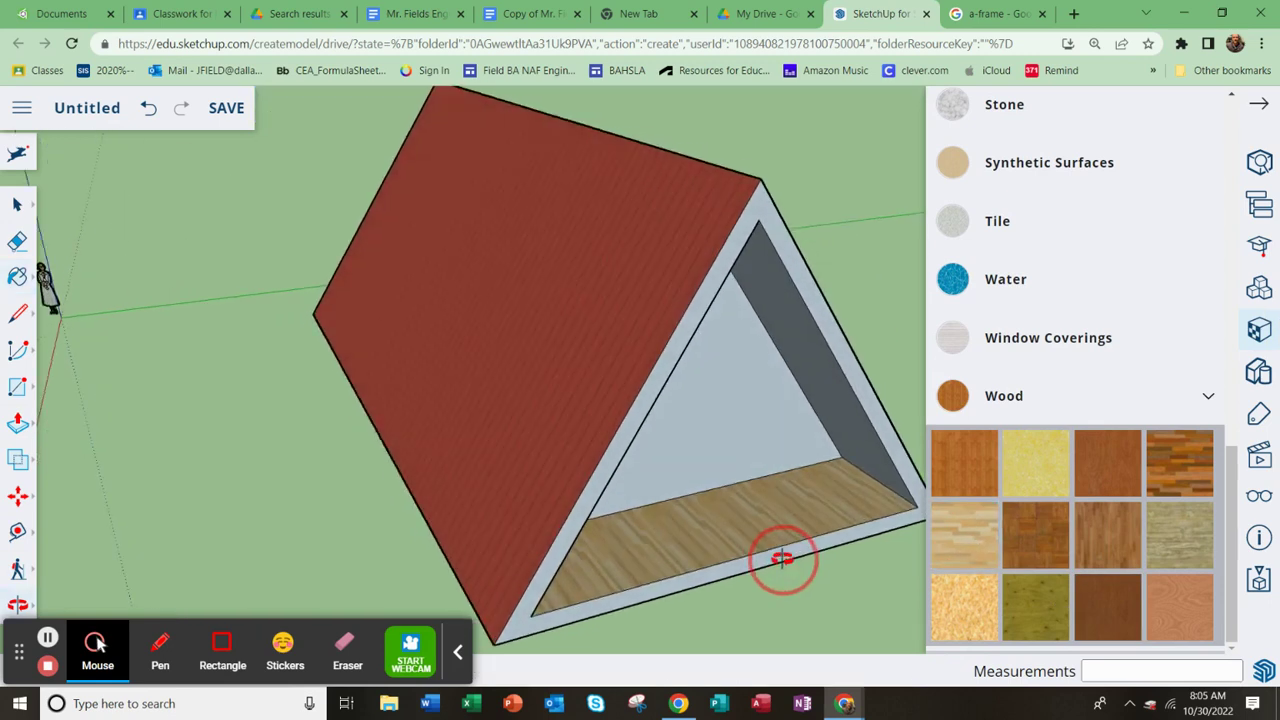
middle_click_drag(858, 421, 618, 445)
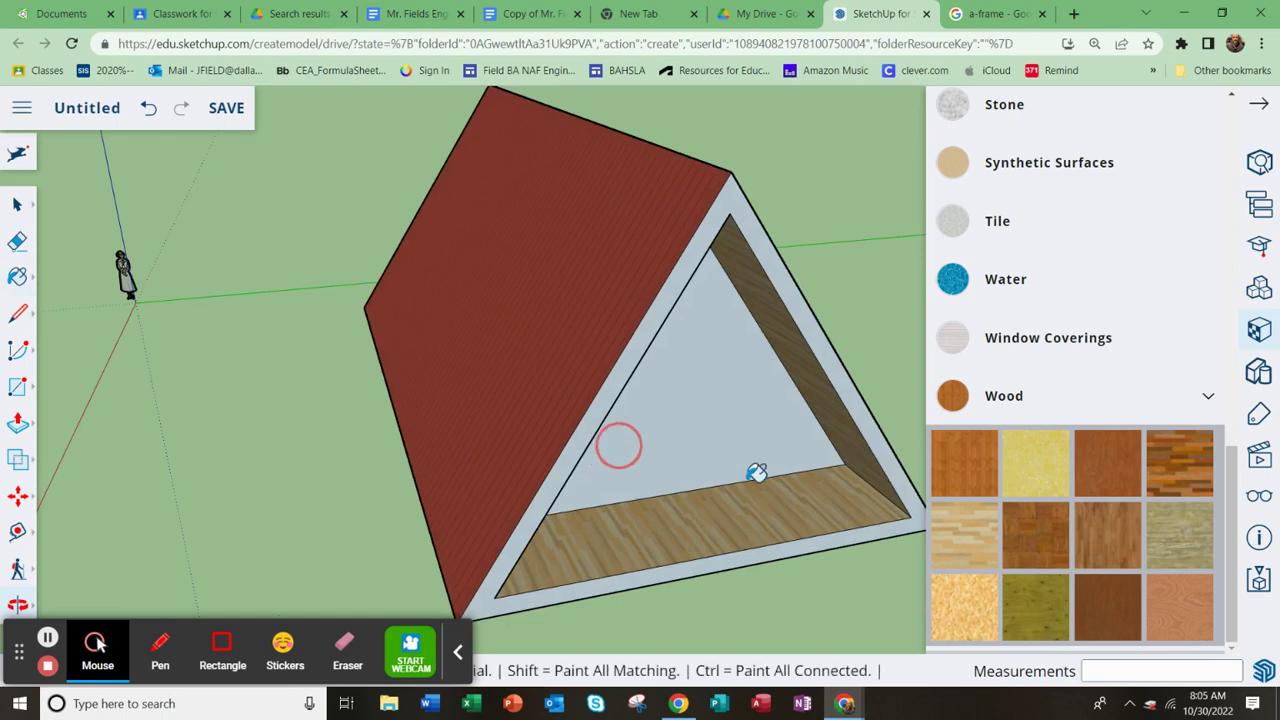
left_click(1178, 485)
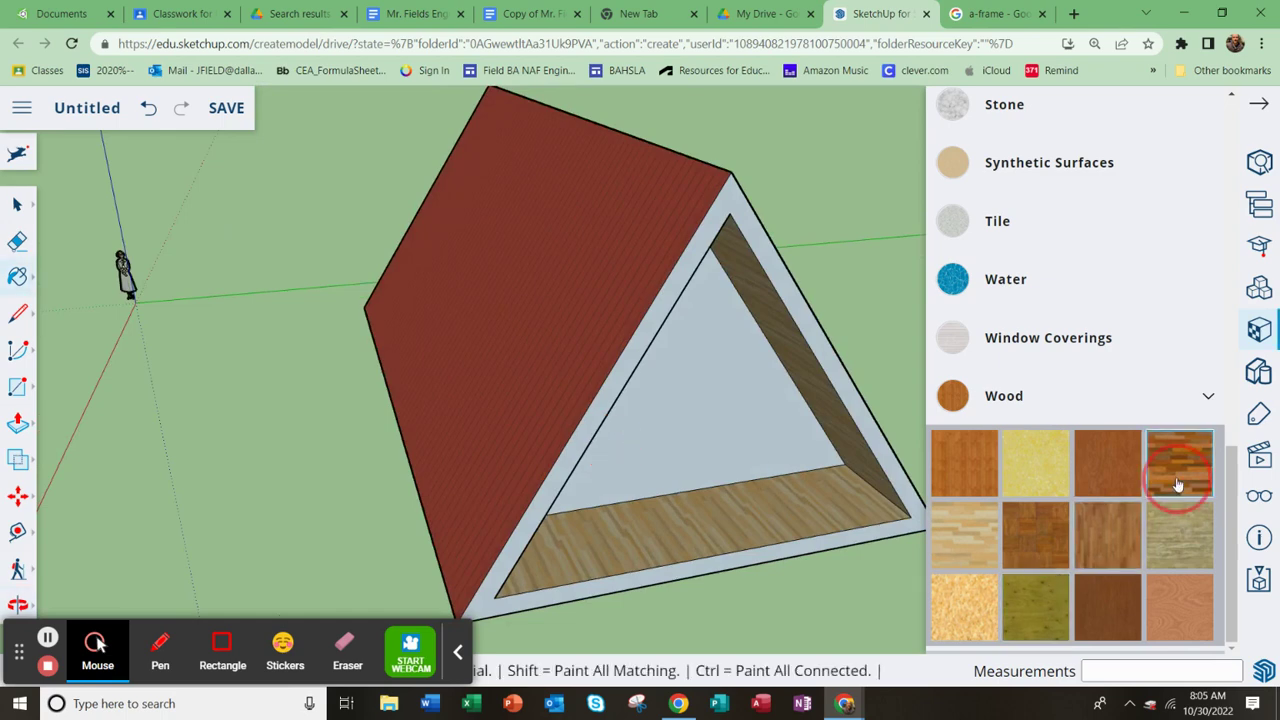
left_click(819, 327)
middle_click_drag(797, 502, 774, 480)
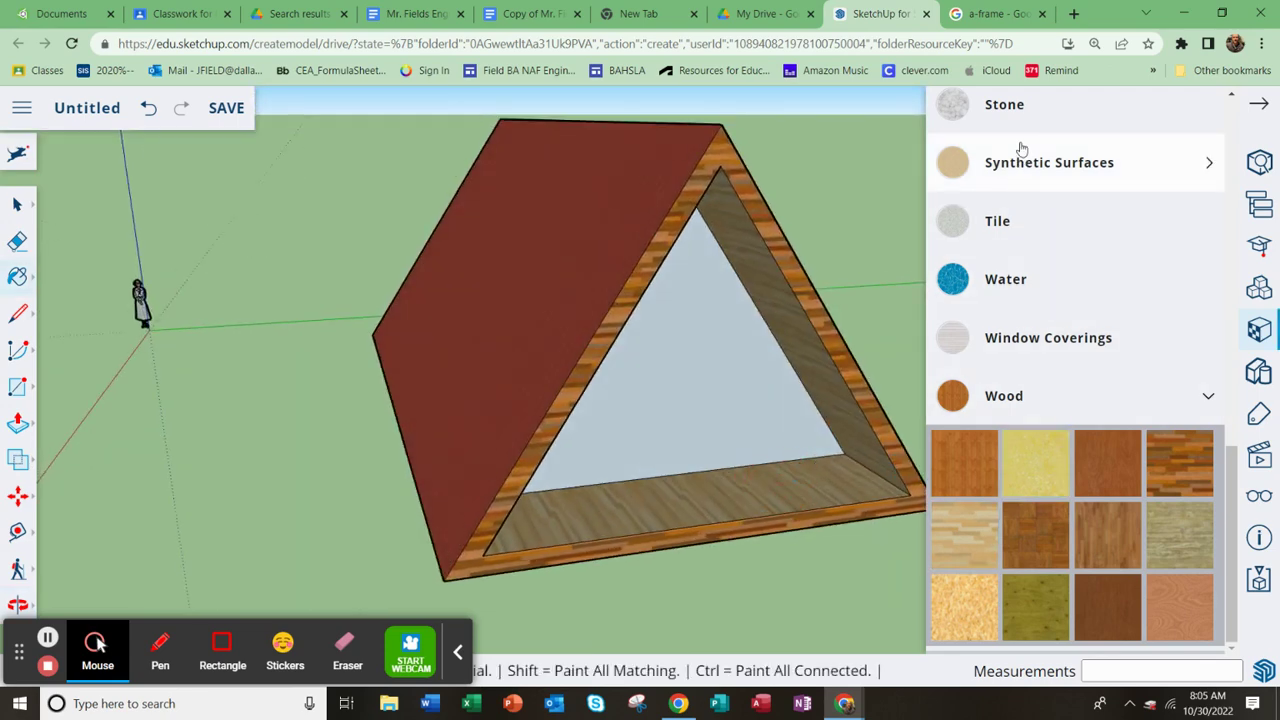
Paint the triangular end wall with Translucent Glass Safety from Glass and Mirrors
scroll(1063, 350, "up", 1)
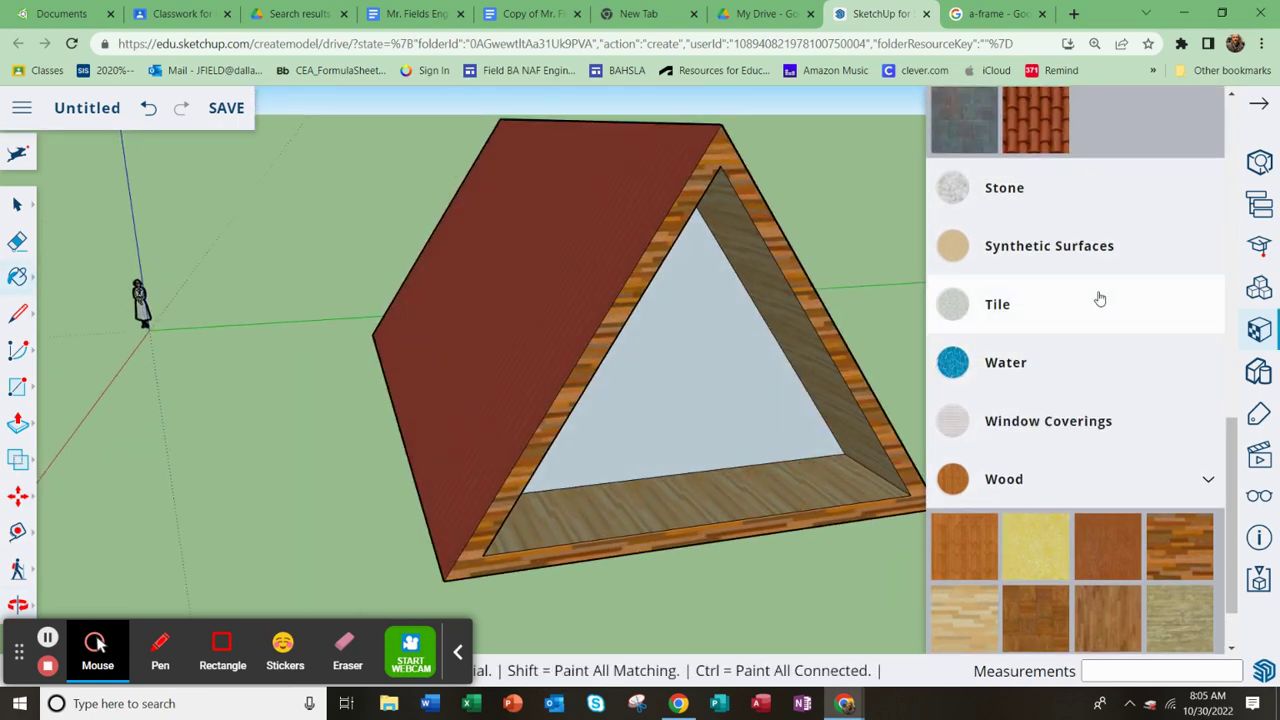
scroll(1097, 383, "up", 7)
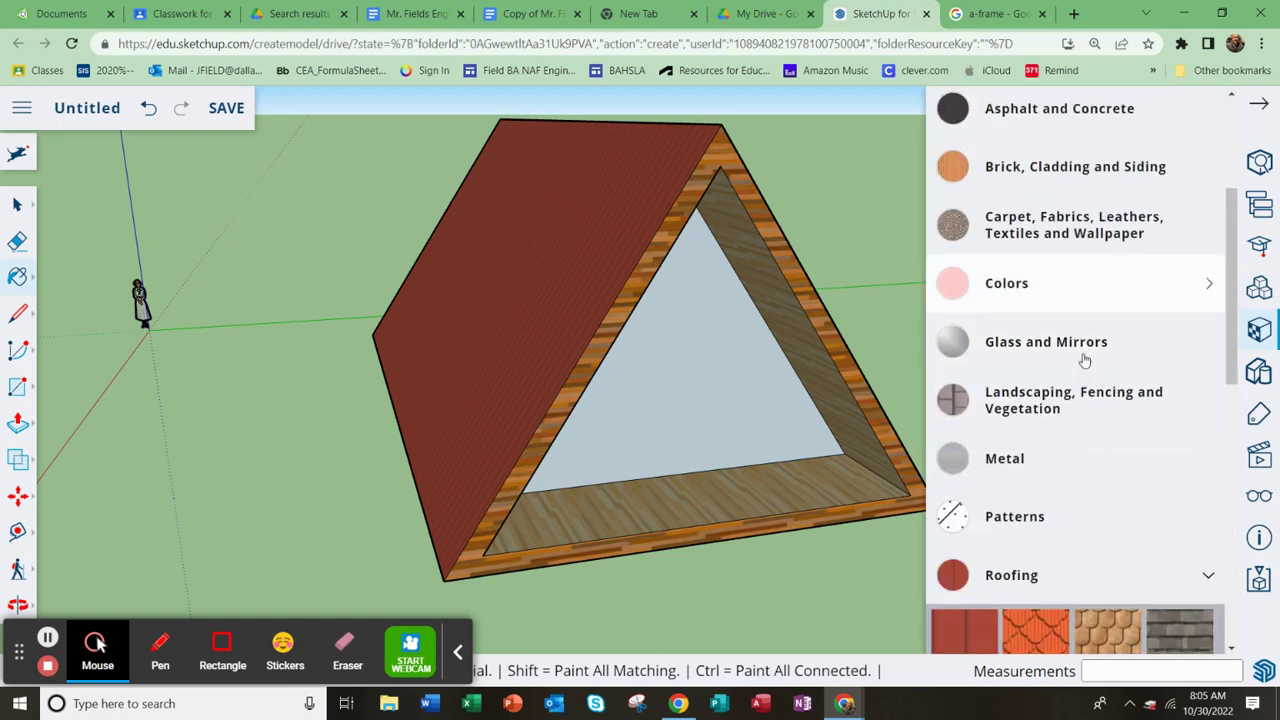
left_click(1044, 342)
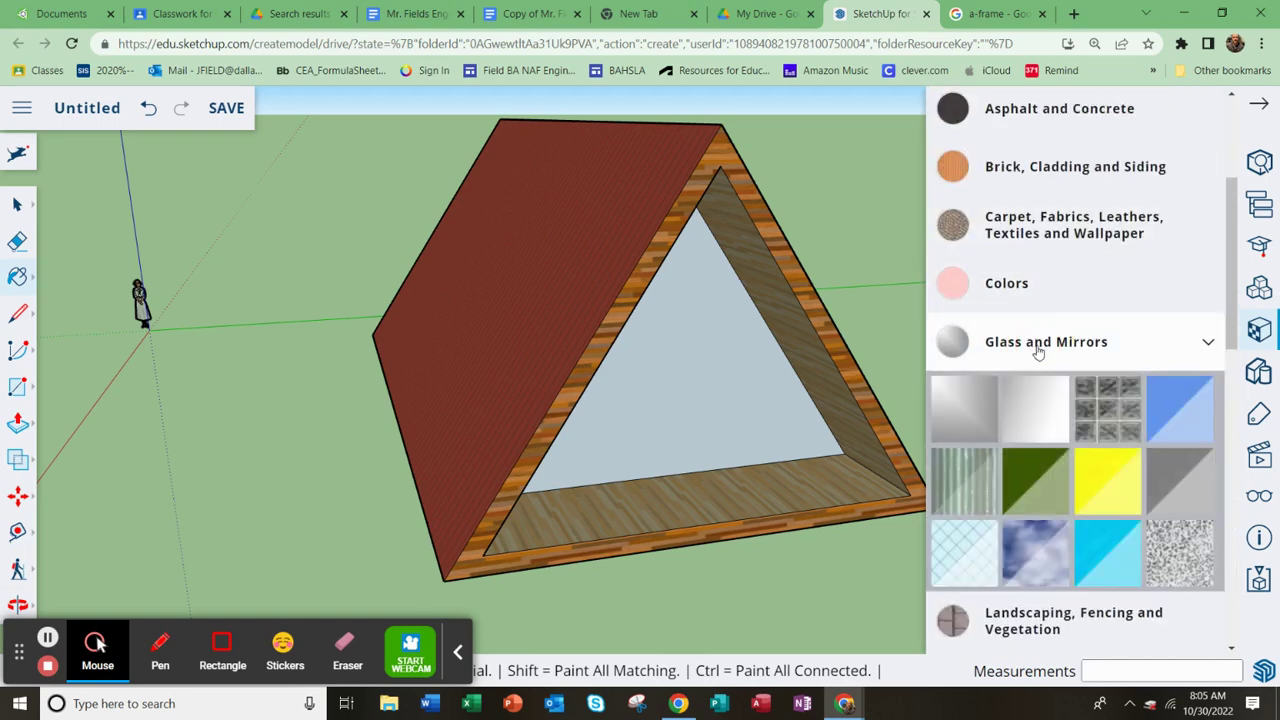
left_click(1160, 410)
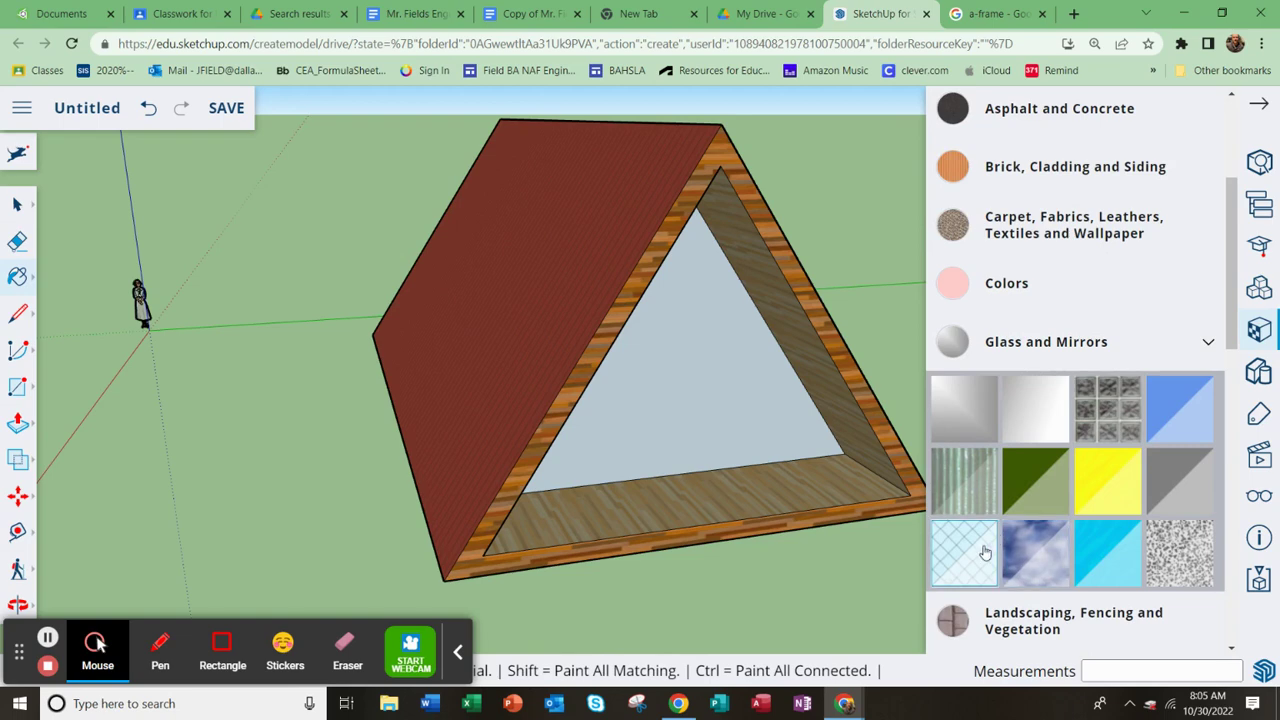
left_click(735, 435)
mouse_move(682, 405)
middle_mouse_down()
mouse_move(603, 374)
mouse_move(743, 423)
mouse_move(805, 465)
mouse_move(814, 451)
middle_mouse_up()
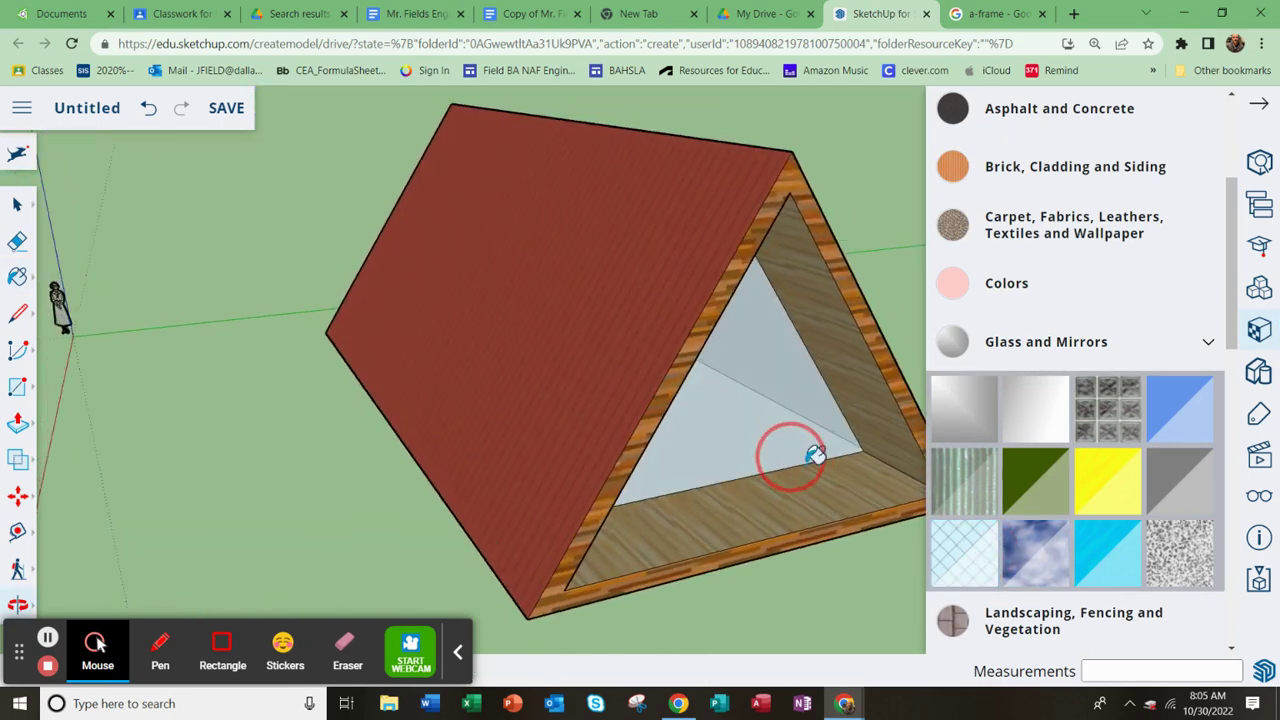
scroll(603, 374, "down", 5)
scroll(608, 325, "up", 4)
middle_click_drag(608, 325, 646, 437)
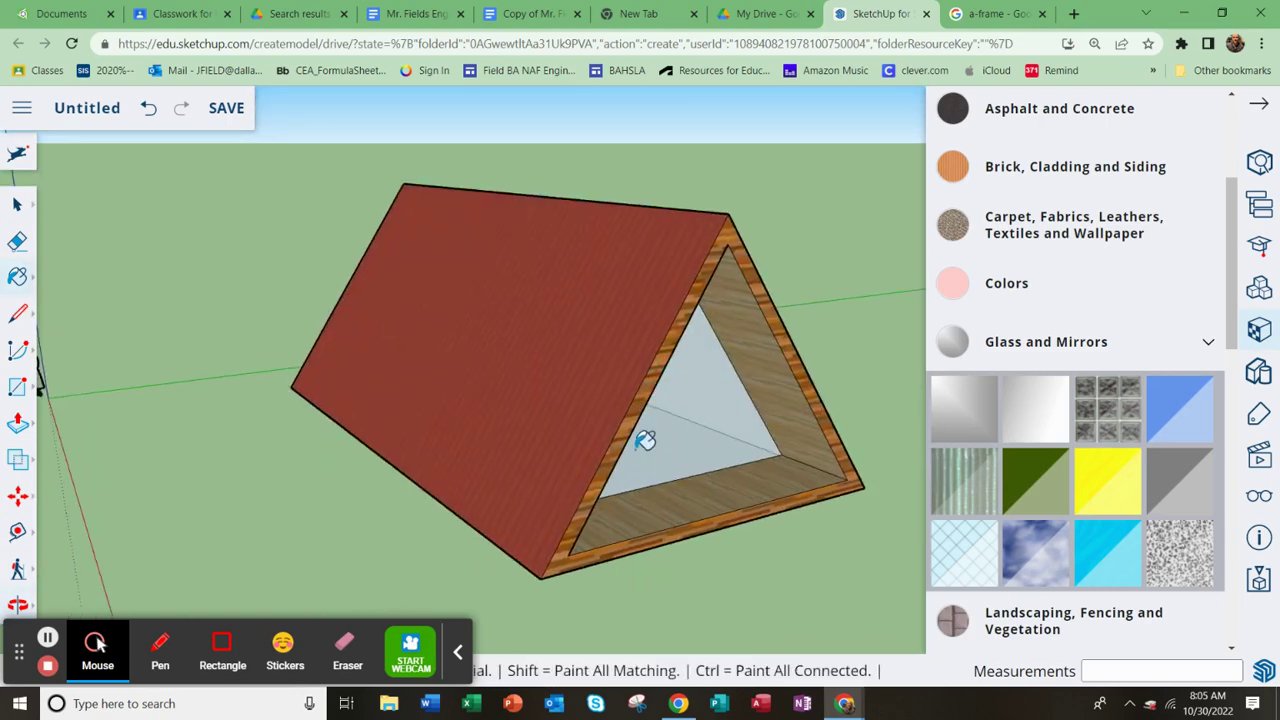
middle_click_drag(520, 434, 620, 470)
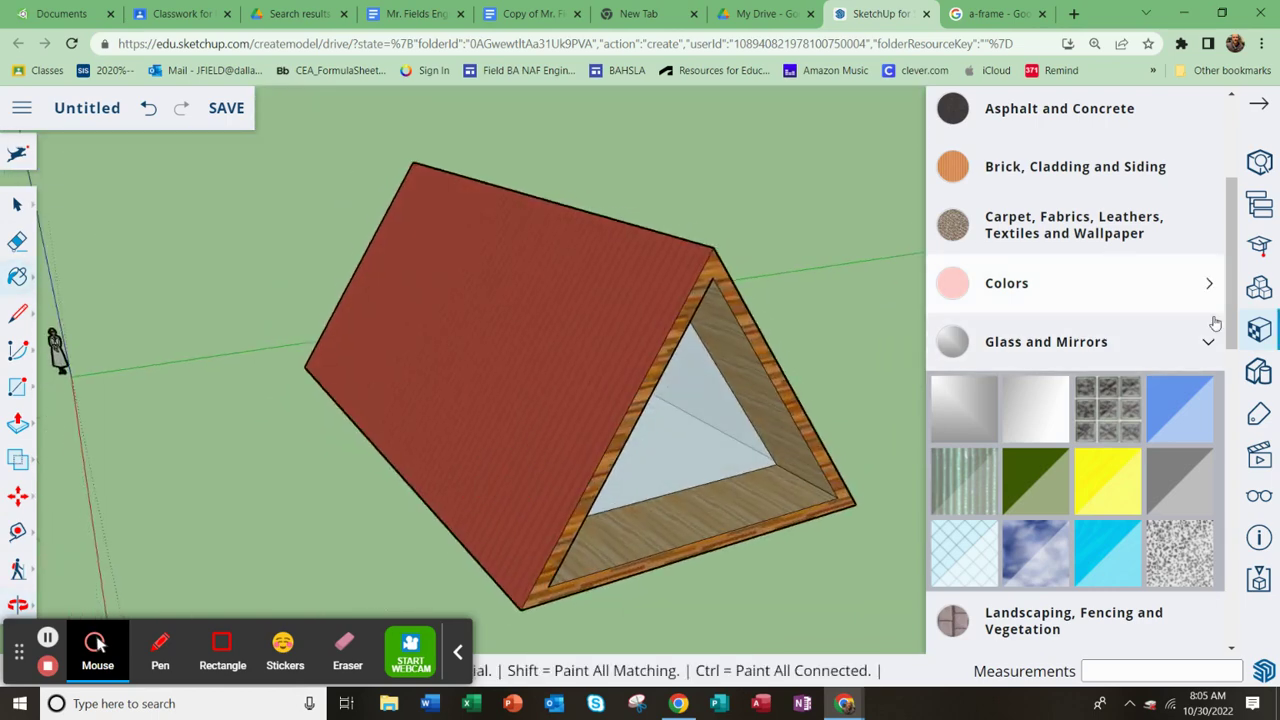
left_click(1258, 163)
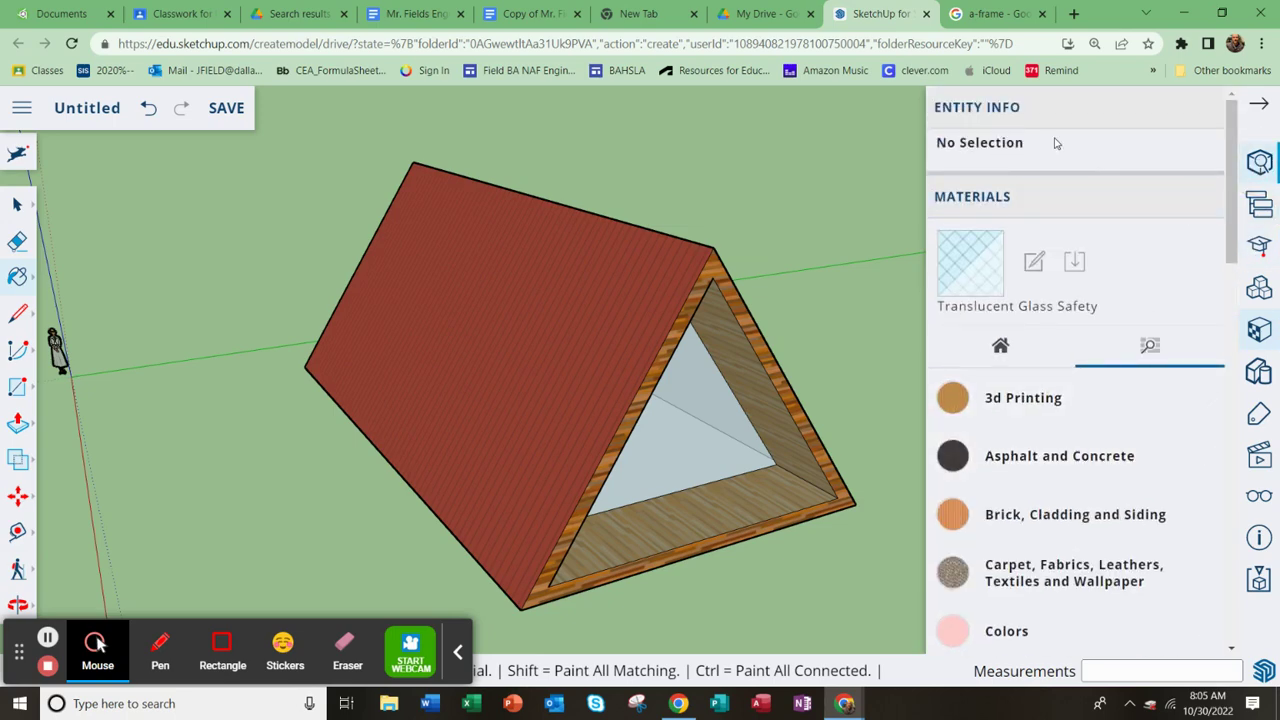
Enter 'free standing stove' in the Components panel's 3D Warehouse search box
left_click(1262, 218)
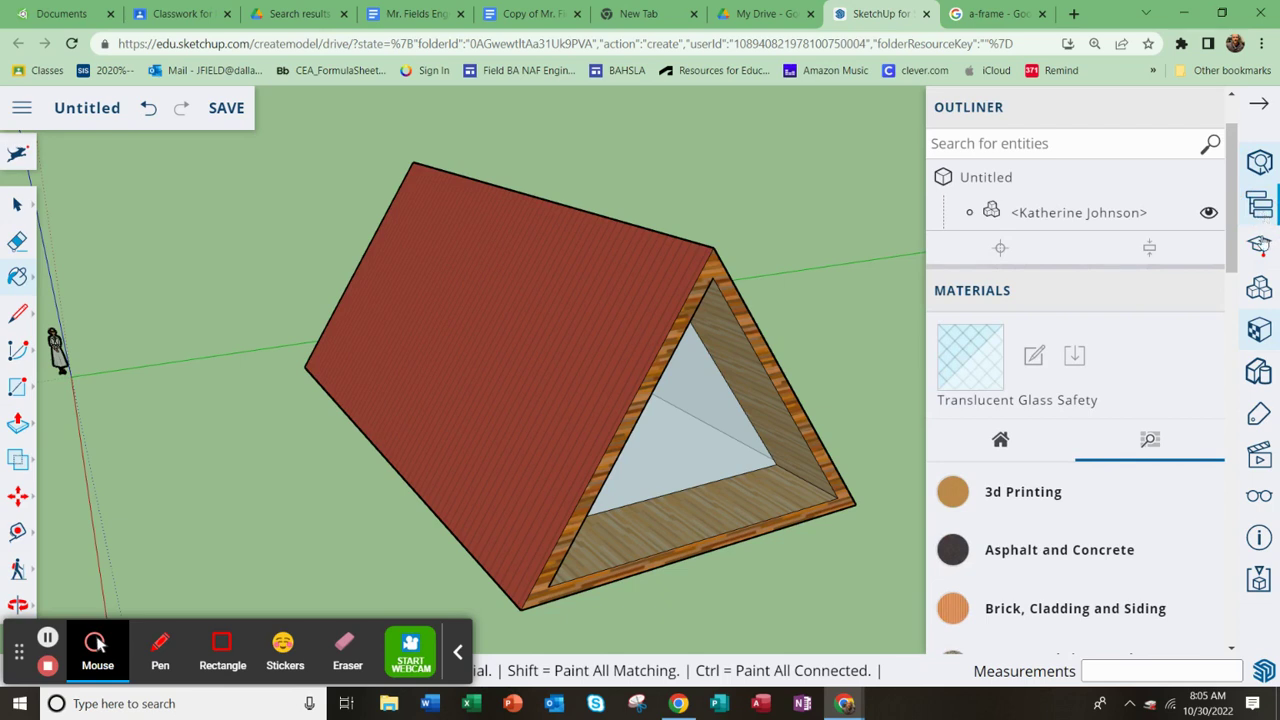
left_click(1261, 288)
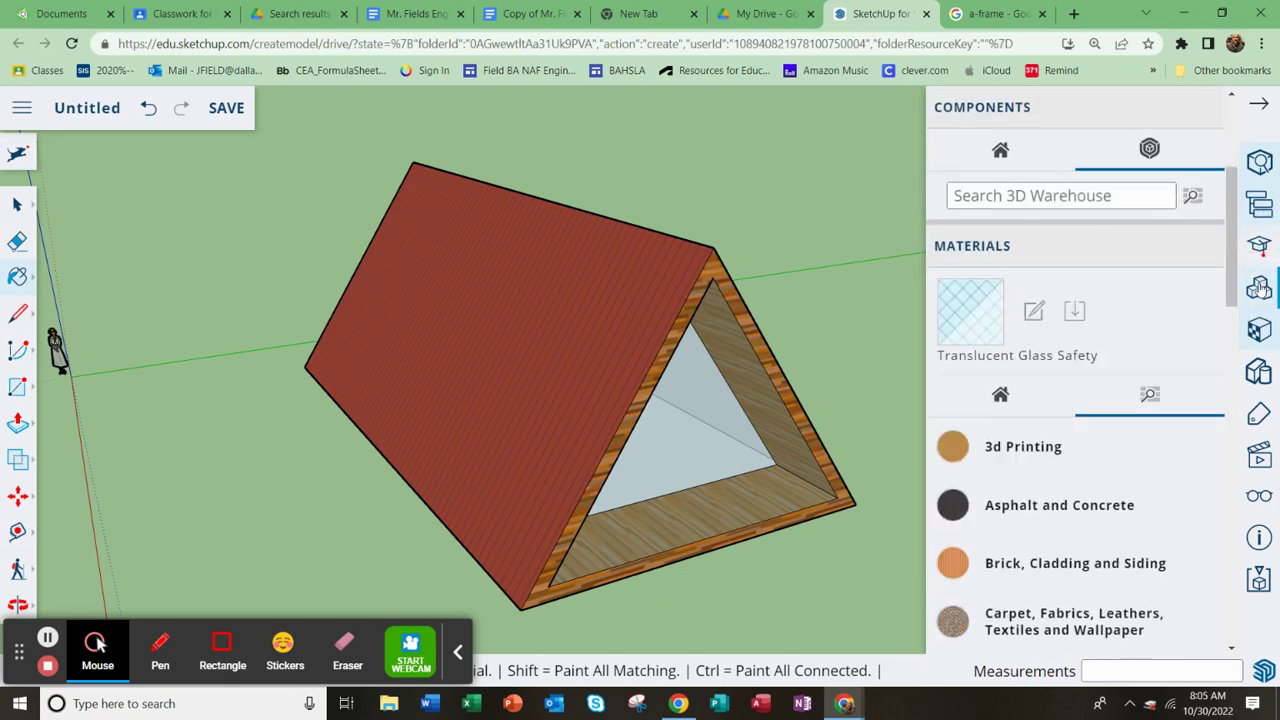
left_click(1012, 195)
type("pot")
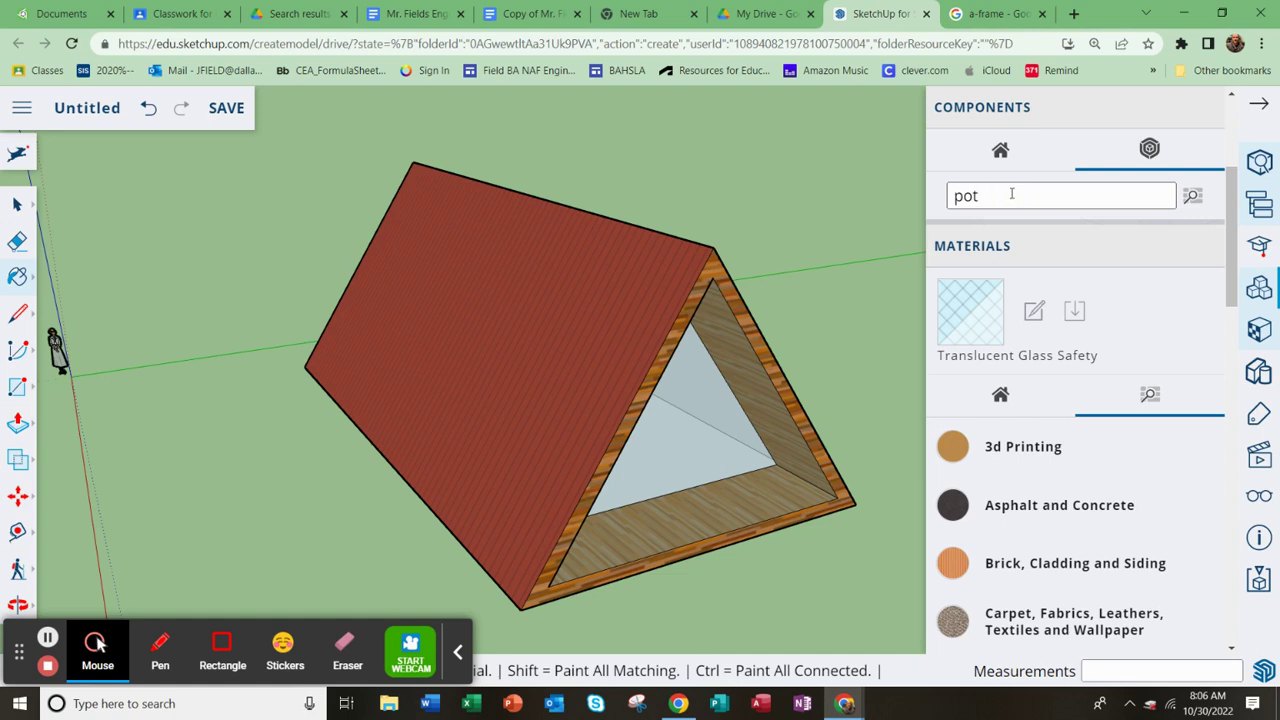
key("BackSpace")
key("BackSpace")
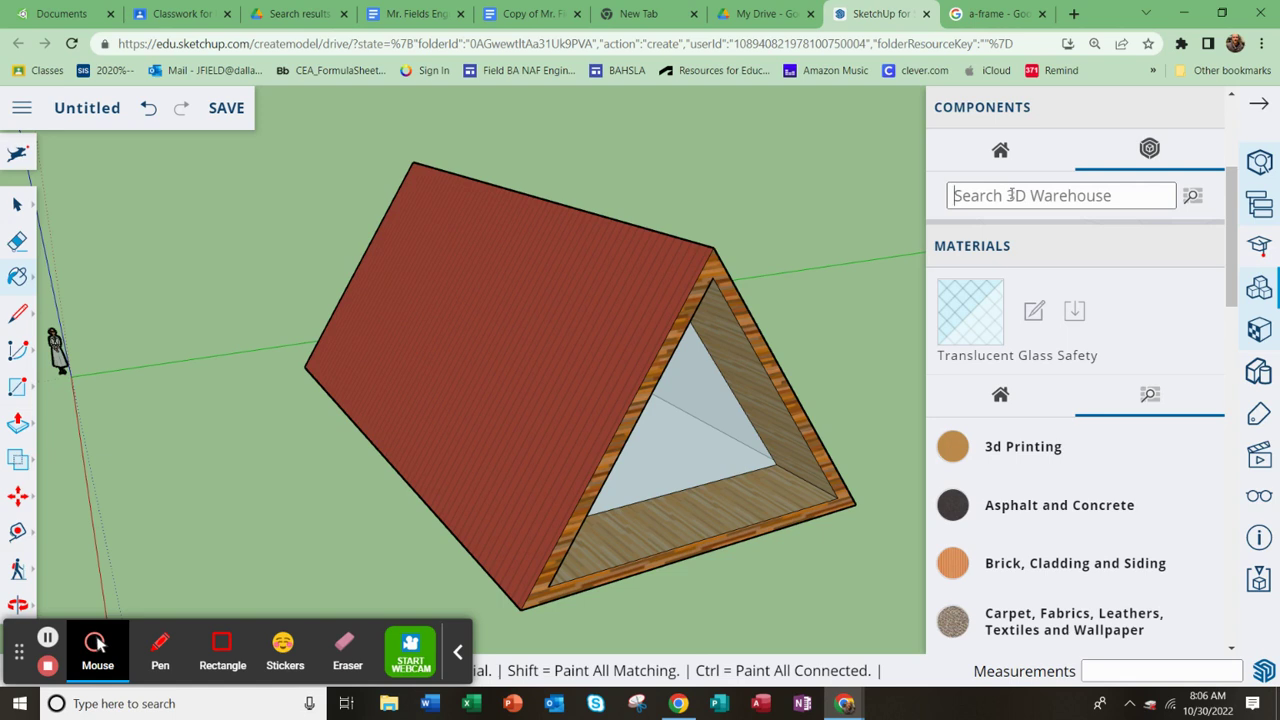
type("free standing stove")
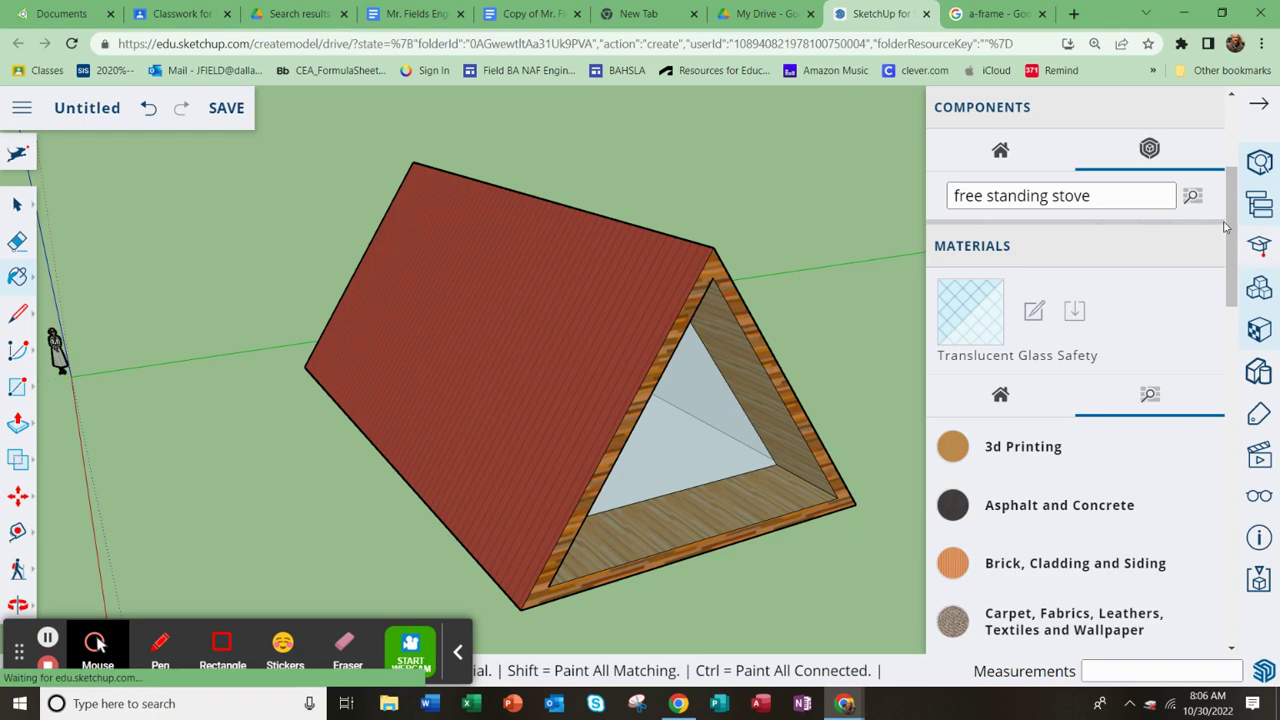
Run the search and download the first free standing stove result into the model
key("Return")
scroll(1086, 493, "down", 3)
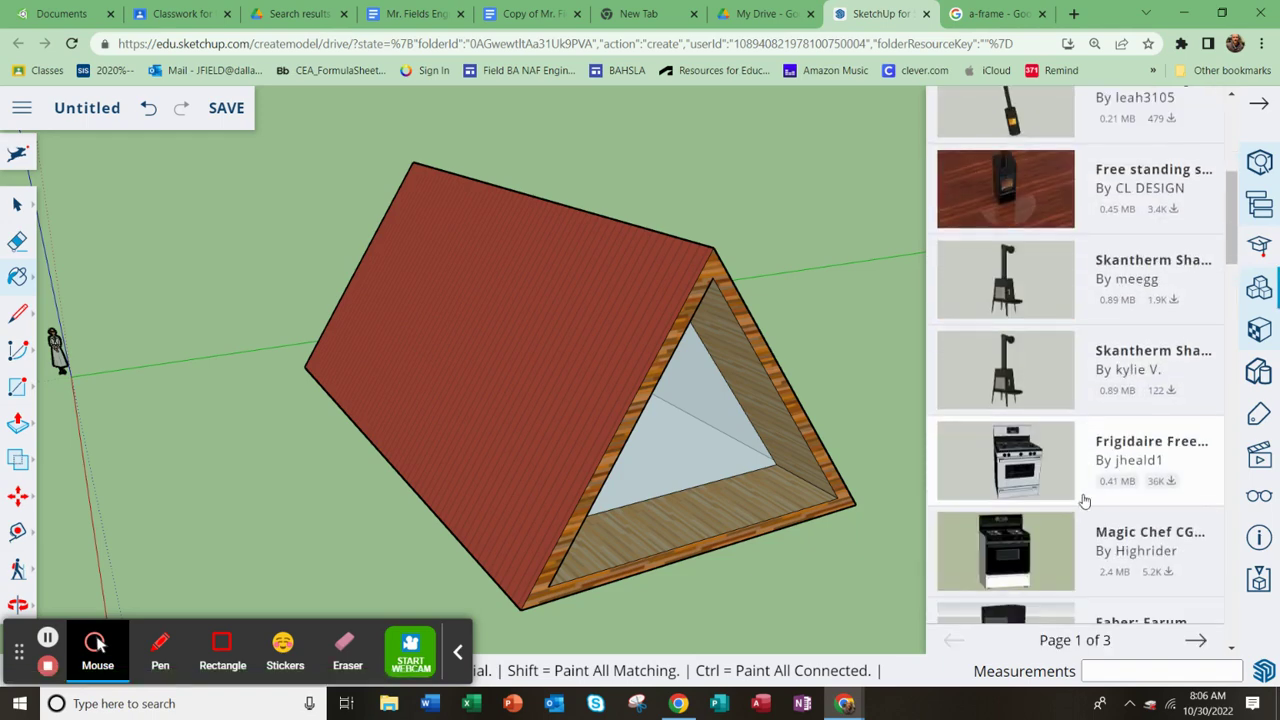
scroll(1086, 500, "up", 5)
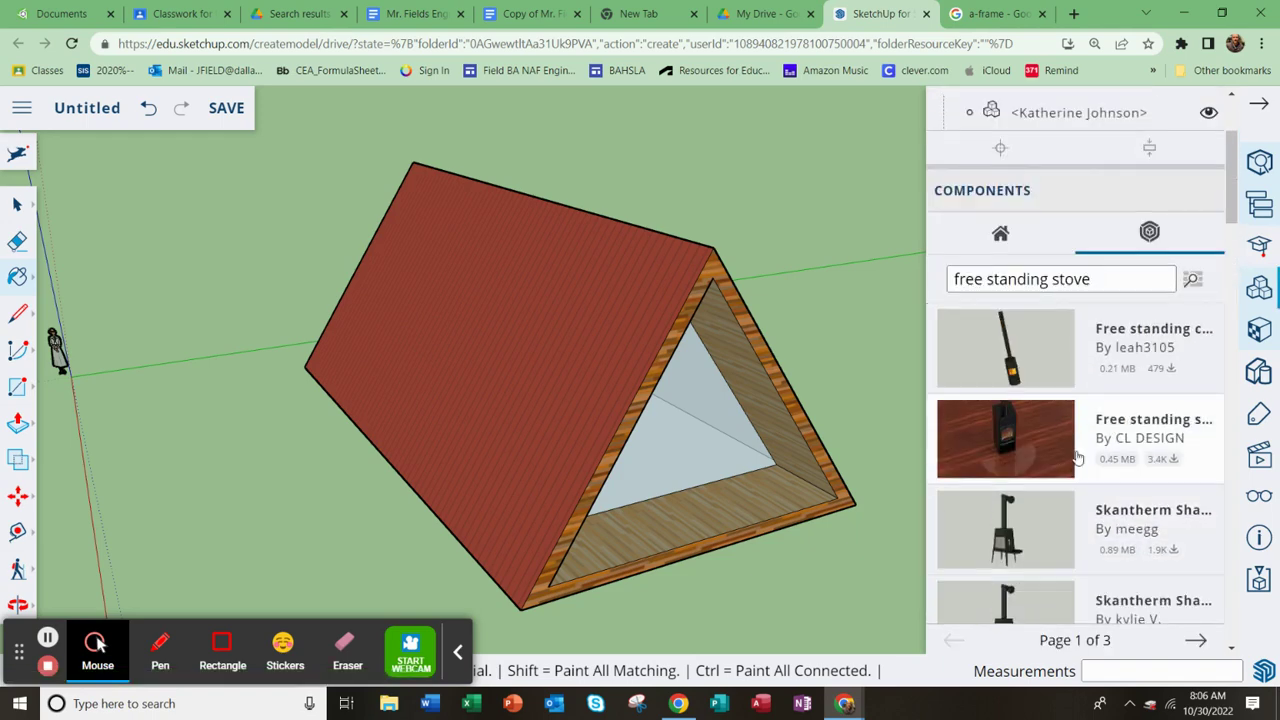
left_click(1025, 368)
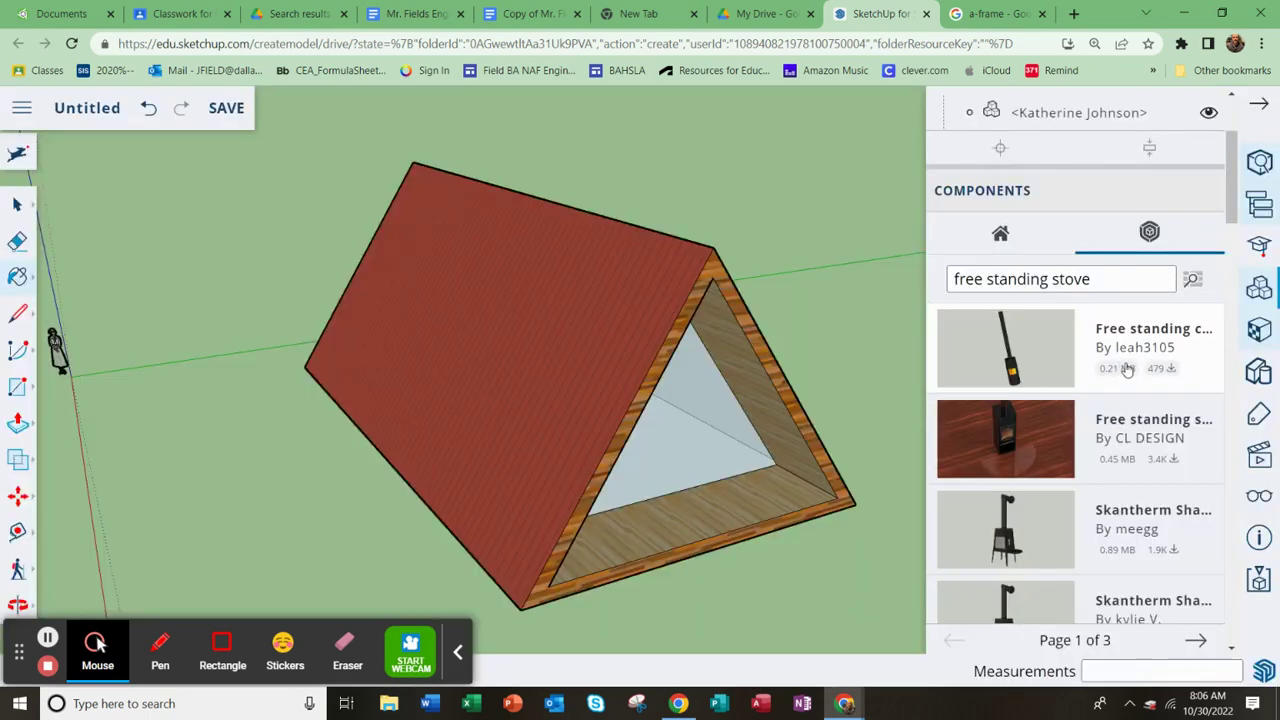
middle_click_drag(722, 505, 457, 409)
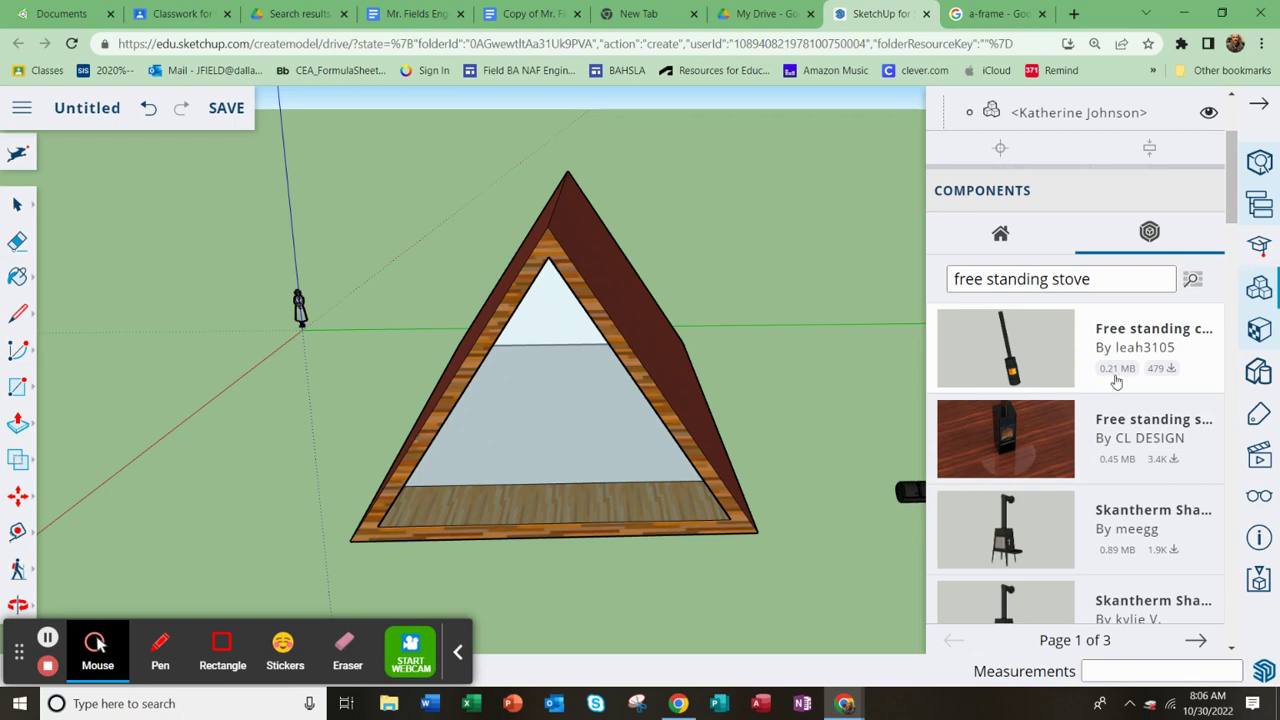
scroll(1120, 480, "down", 3)
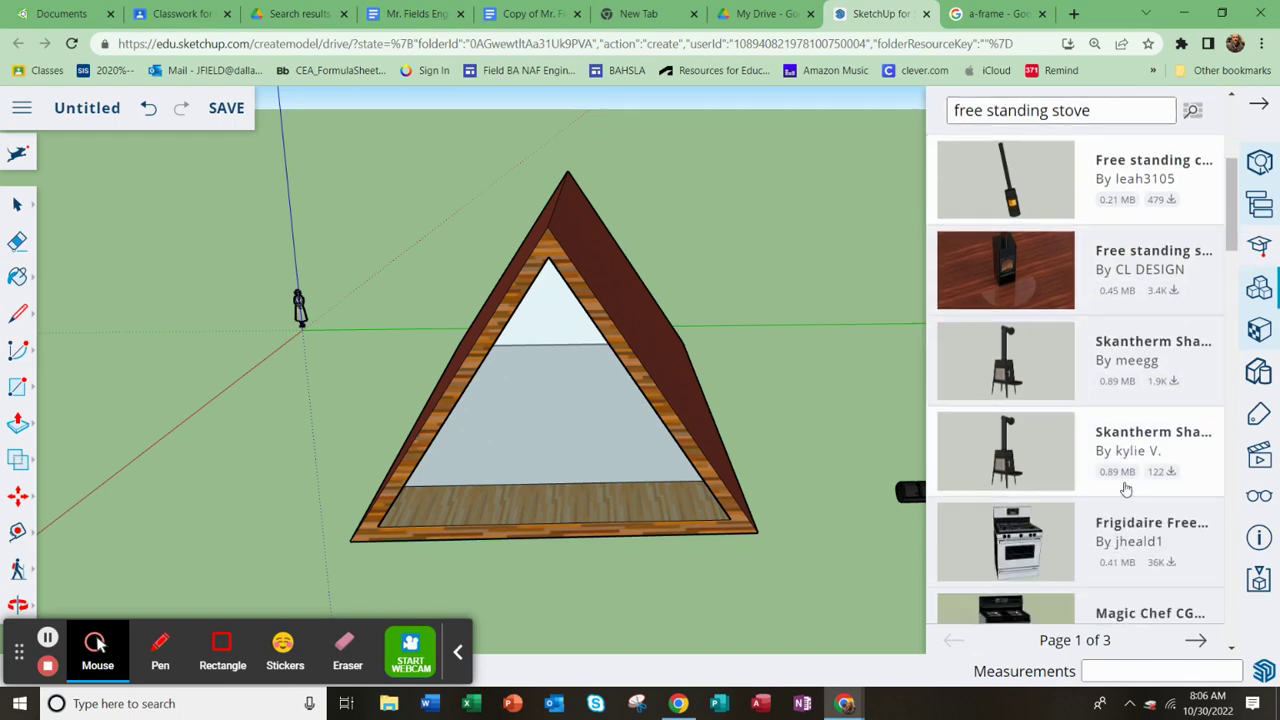
scroll(1122, 489, "down", 3)
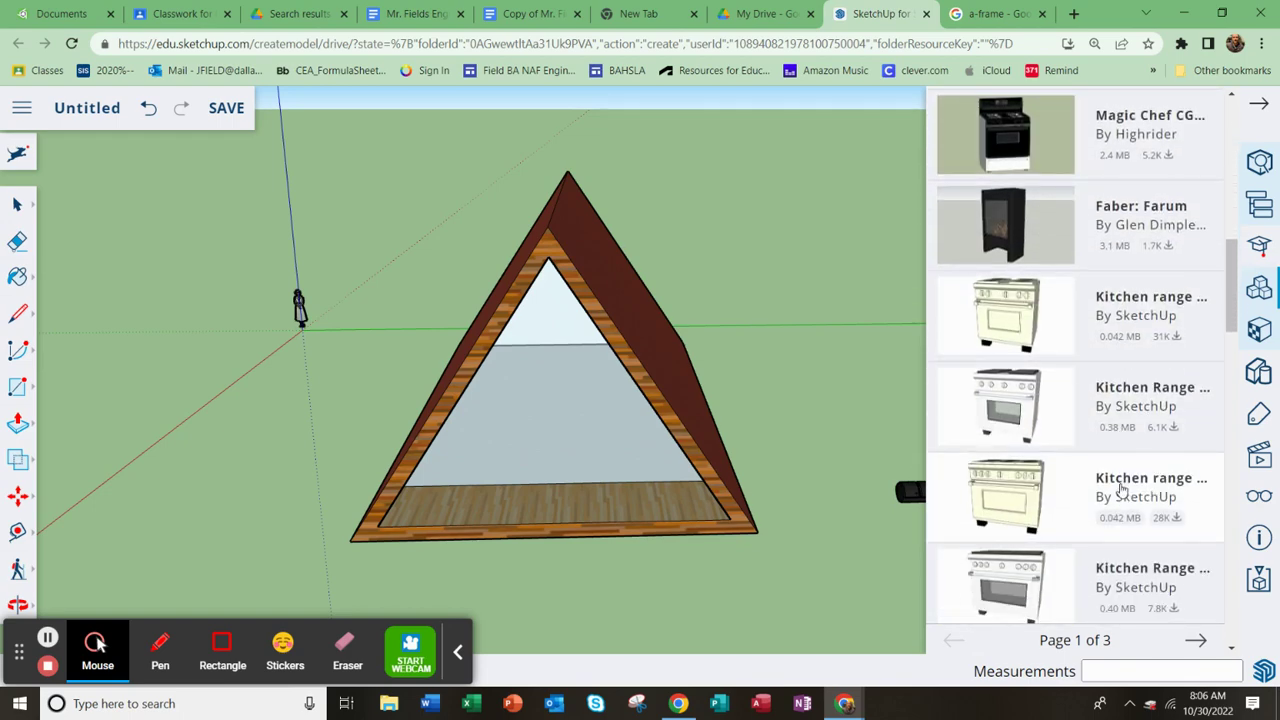
scroll(1120, 490, "up", 10)
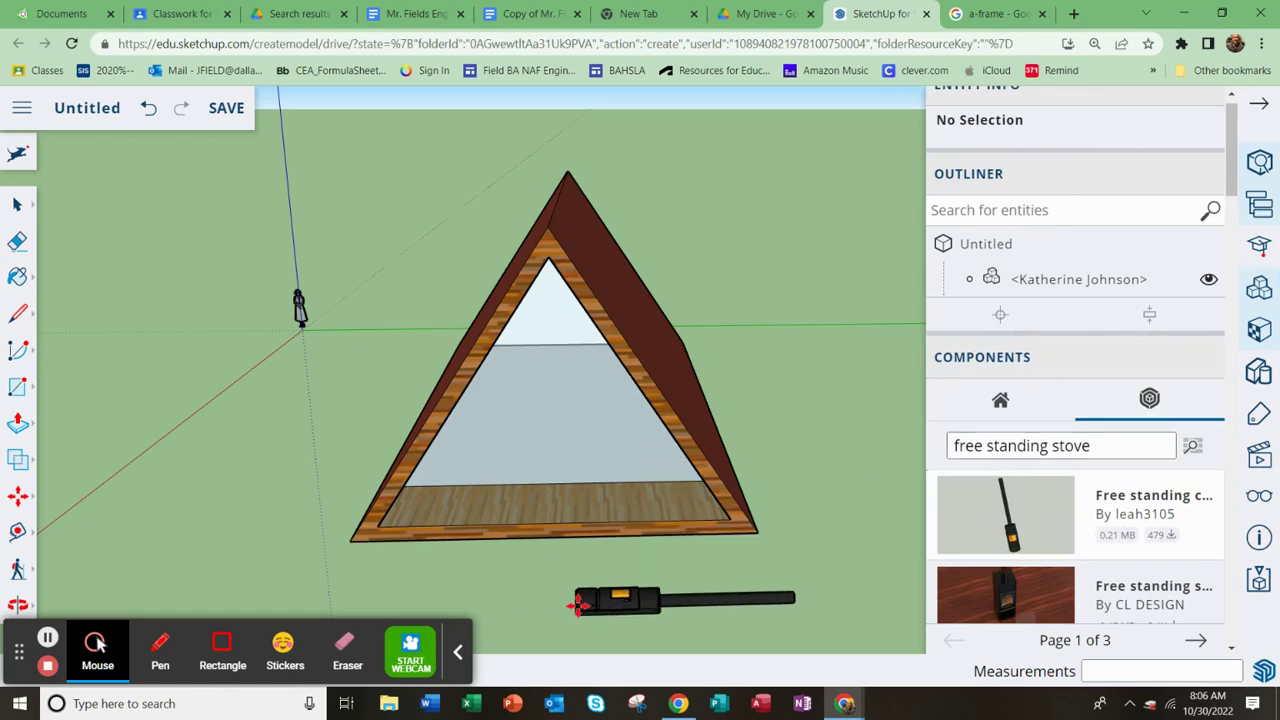
Place the stove beside the A-frame and rotate it 90° to stand upright on the blue axis
left_click(580, 655)
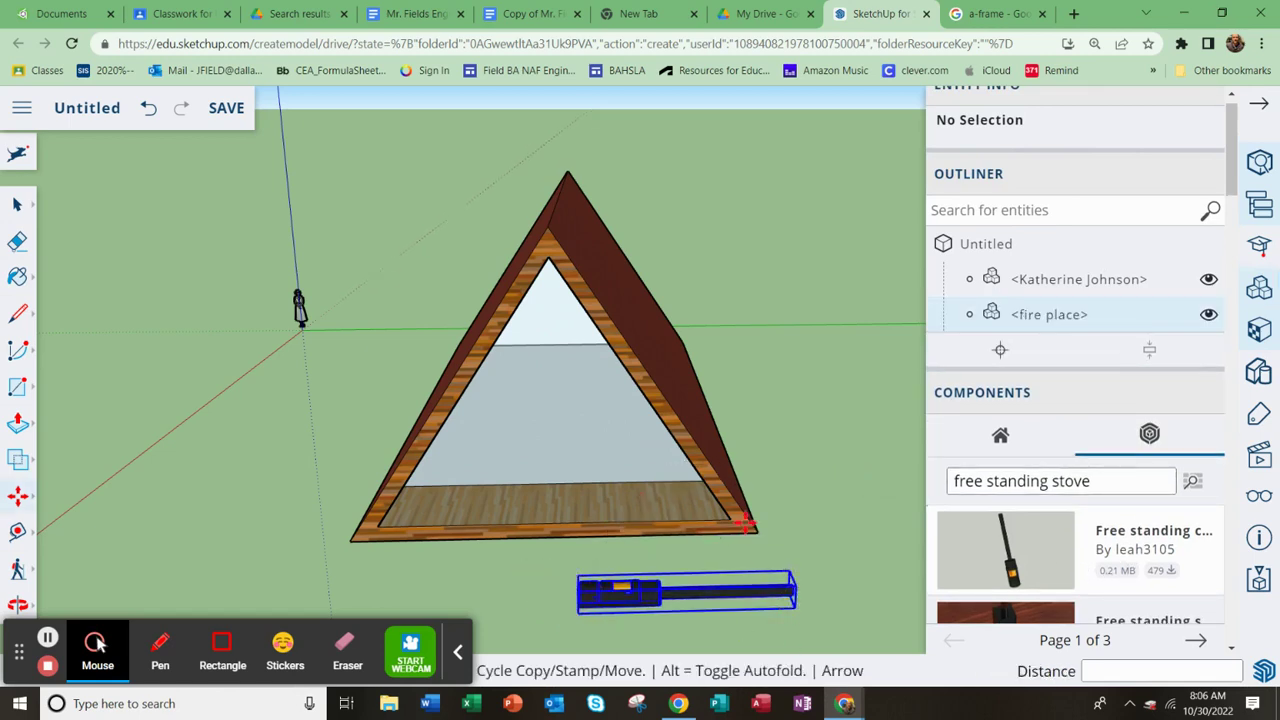
middle_click_drag(794, 640, 751, 513)
key("m")
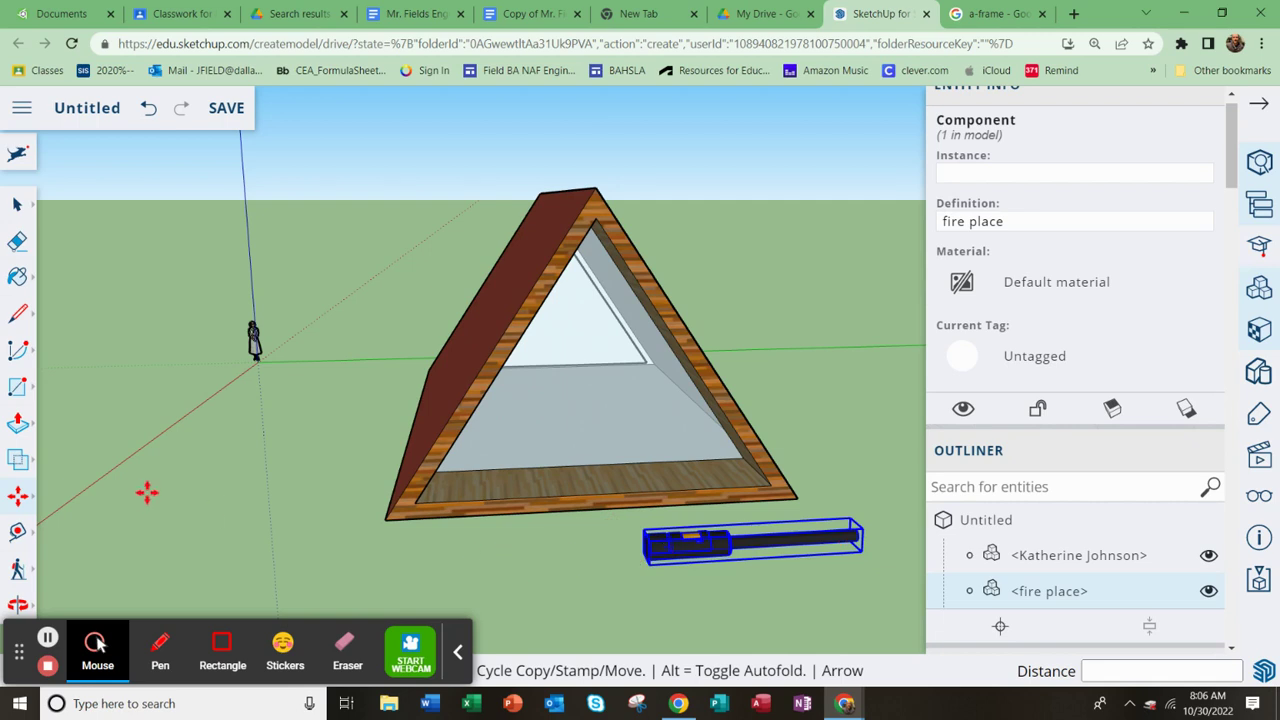
mouse_move(19, 499)
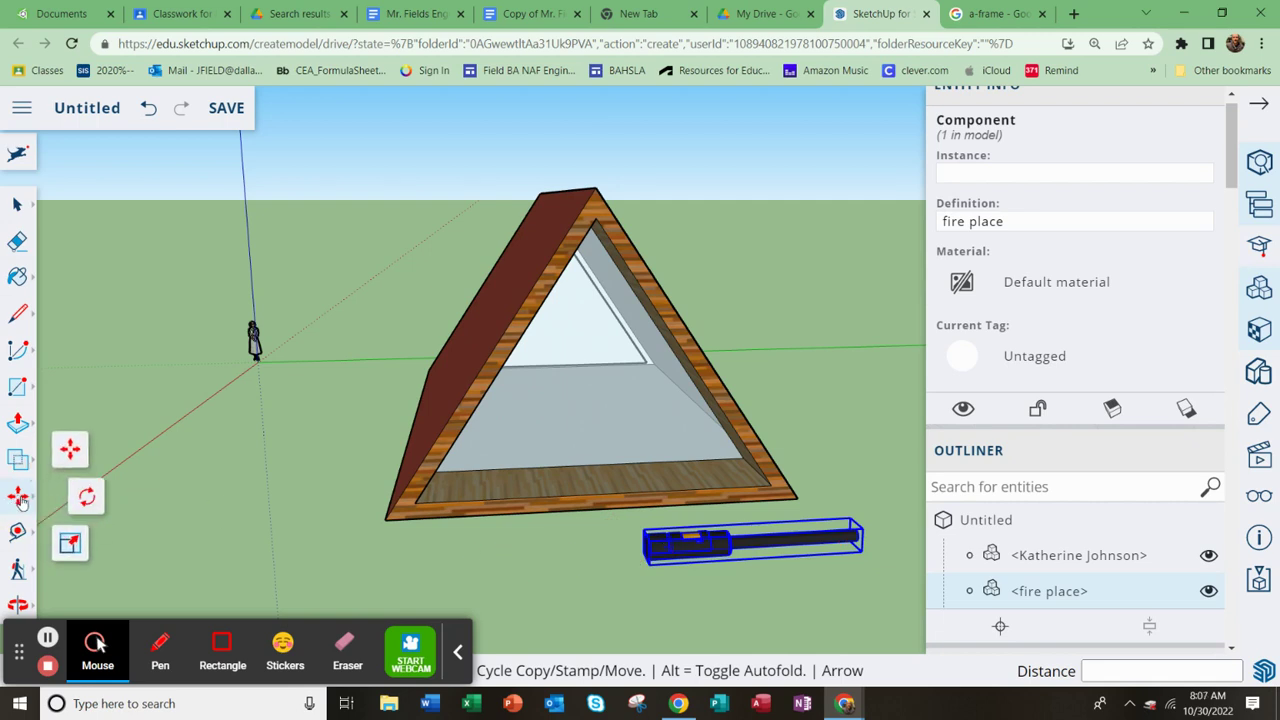
left_click(86, 497)
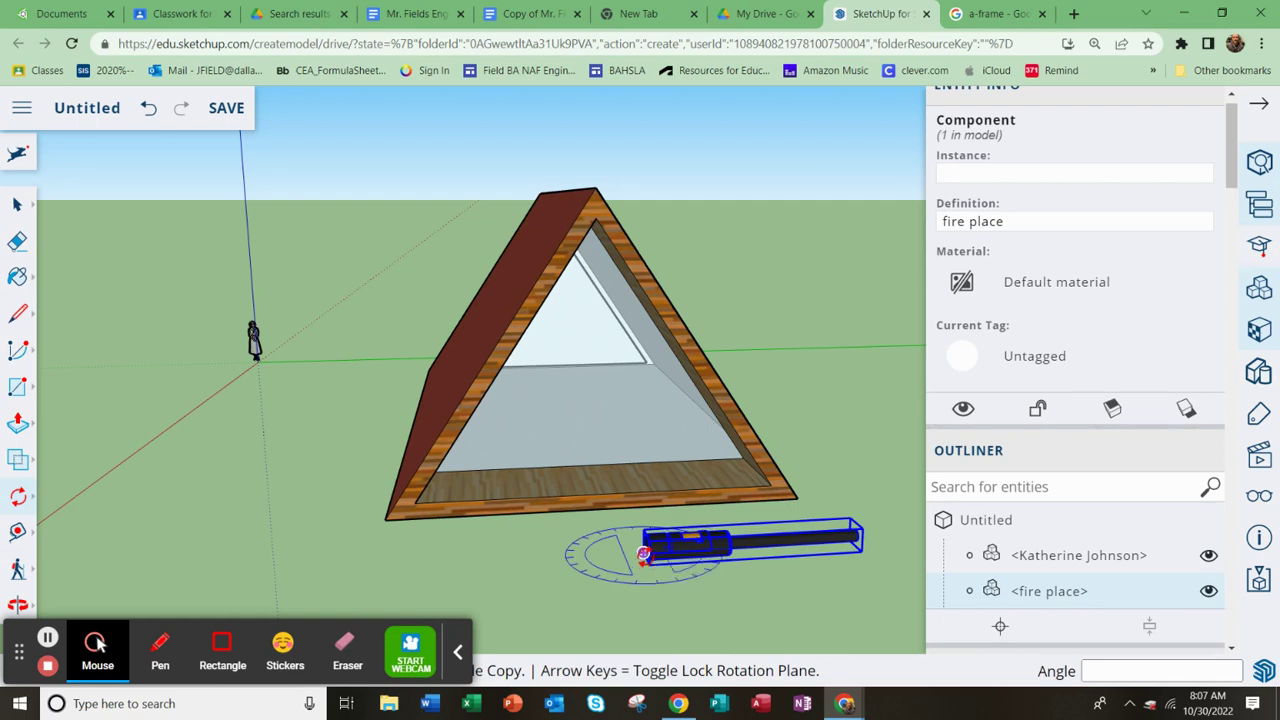
middle_click_drag(660, 550, 700, 575)
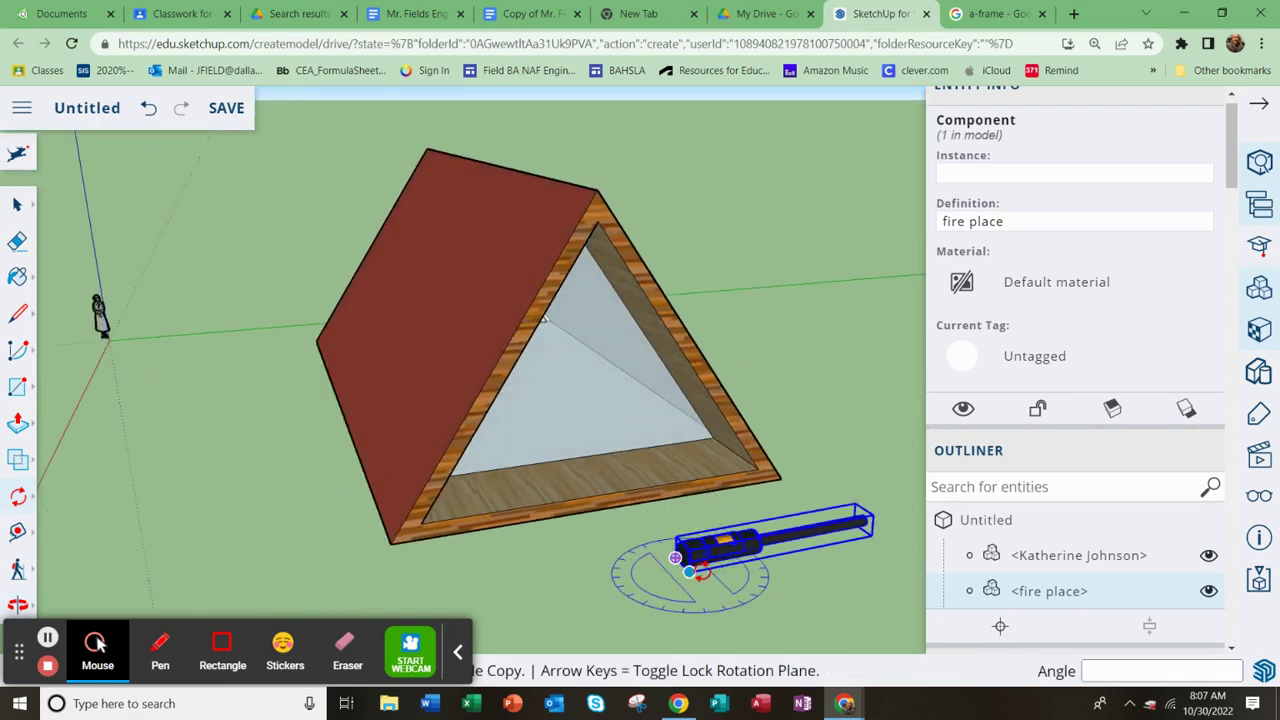
middle_click_drag(689, 571, 119, 487)
key("Right")
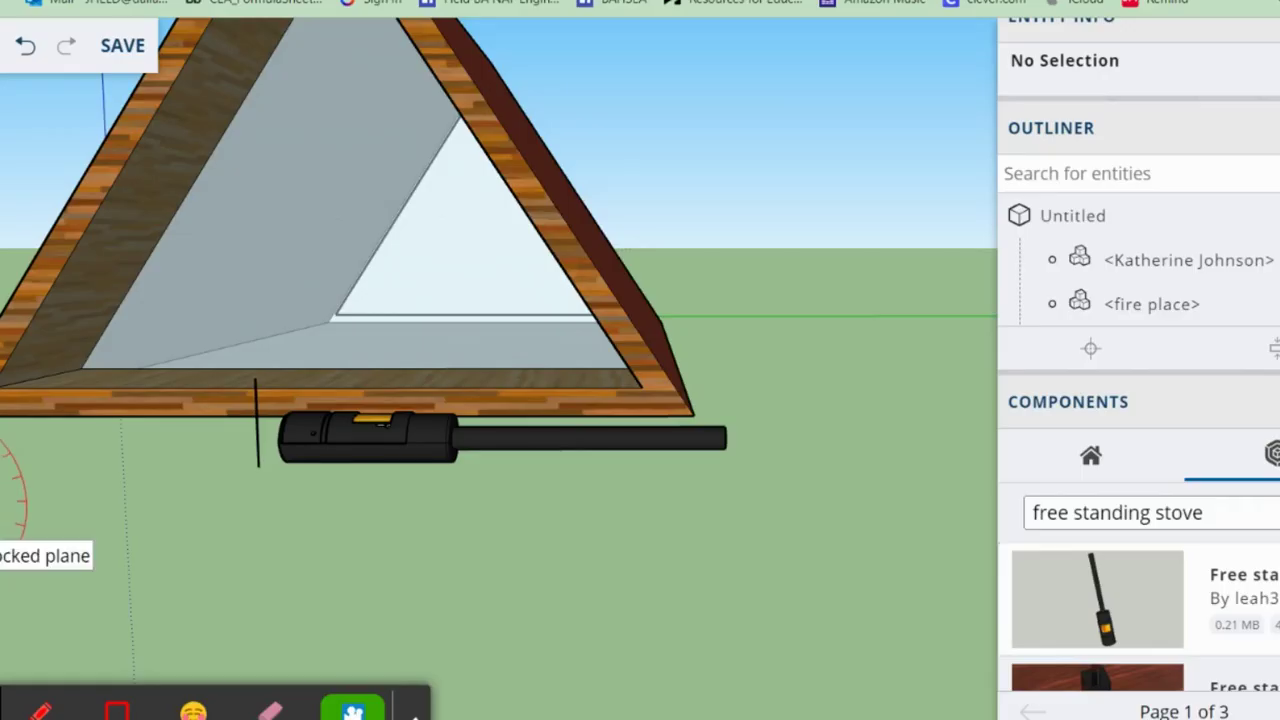
left_click(727, 455)
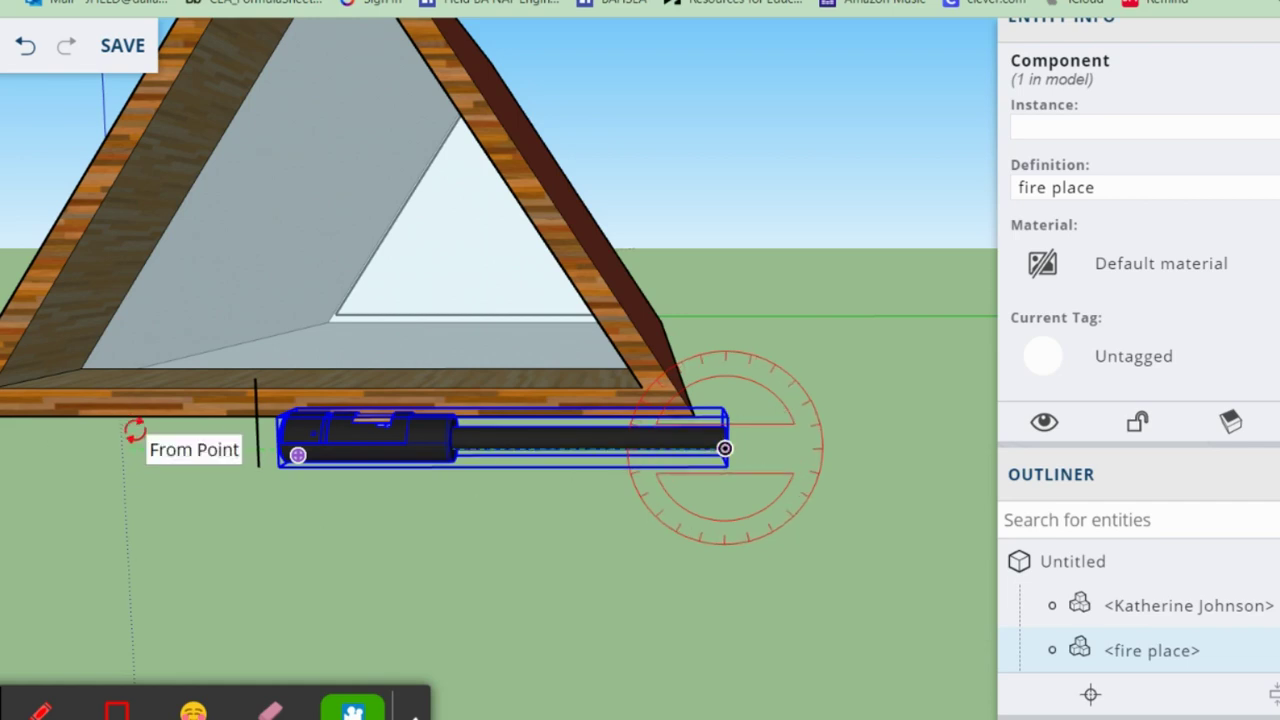
left_click(137, 457)
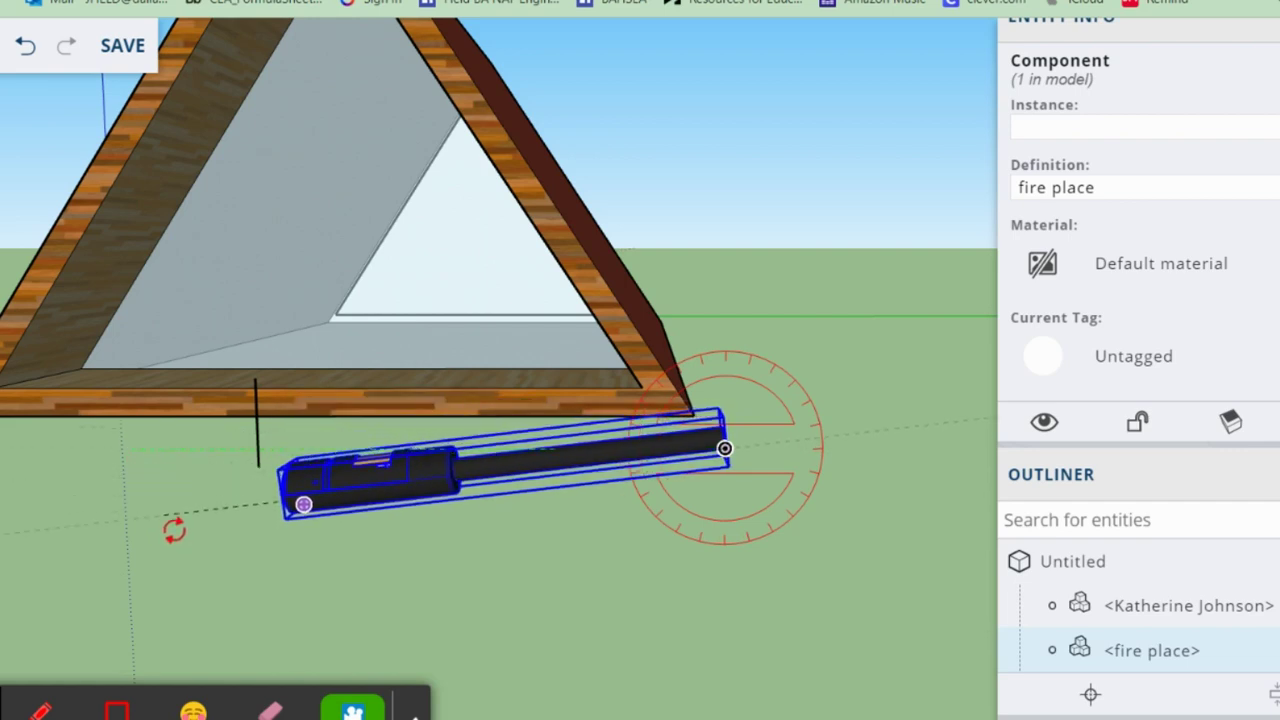
scroll(450, 560, "down", 5)
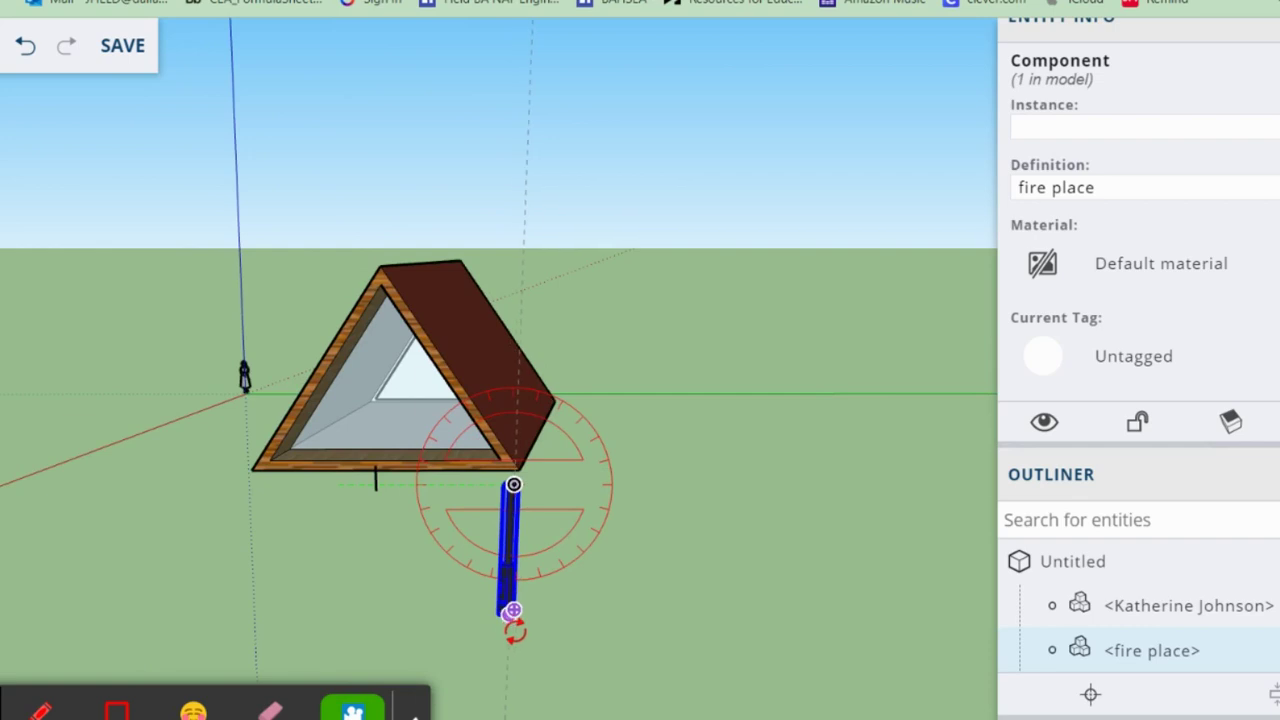
left_click(518, 636)
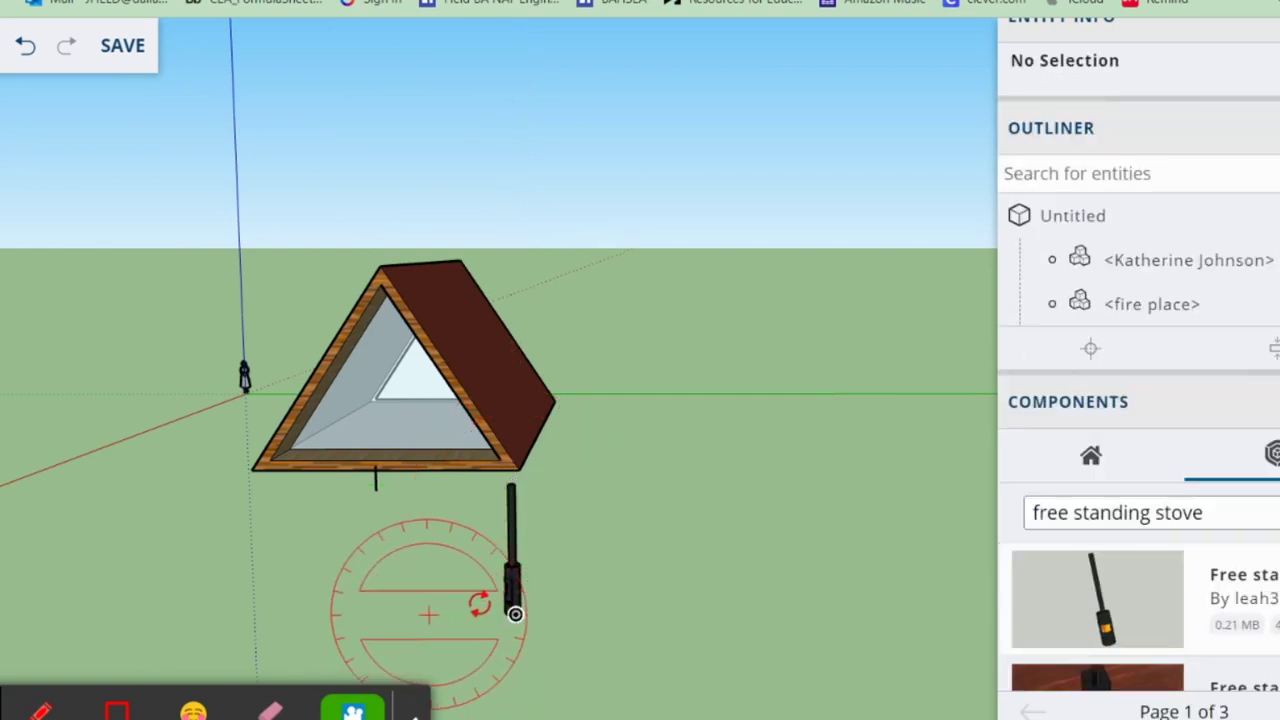
Move the fire place stove inside the A-frame, behind the glass end wall
left_click_drag(616, 485, 640, 491)
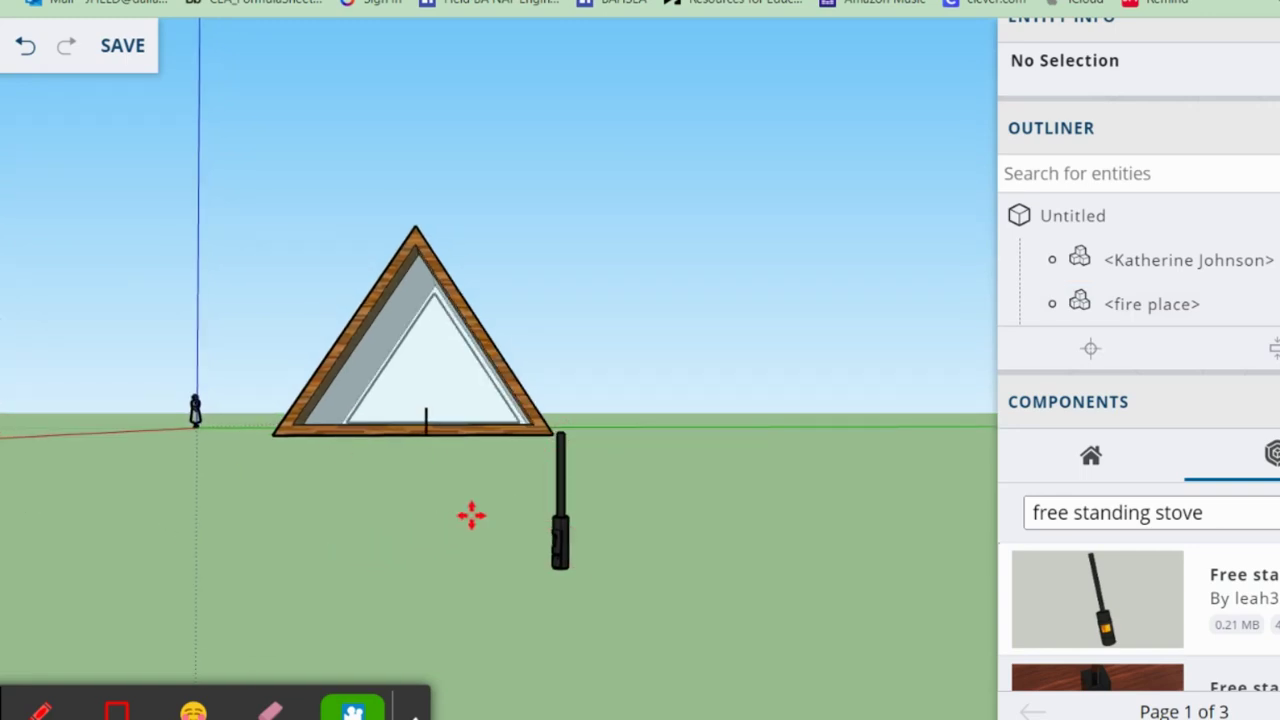
left_click(563, 522)
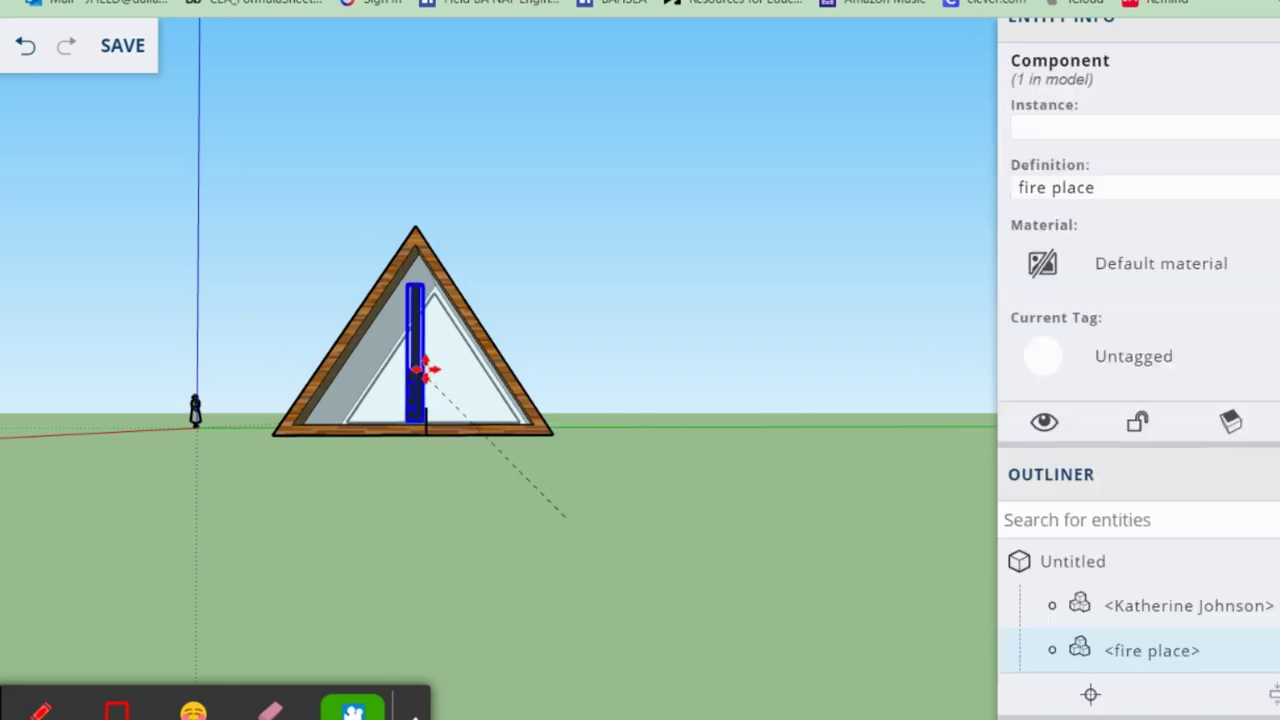
left_click(425, 369)
middle_click_drag(428, 483, 214, 463)
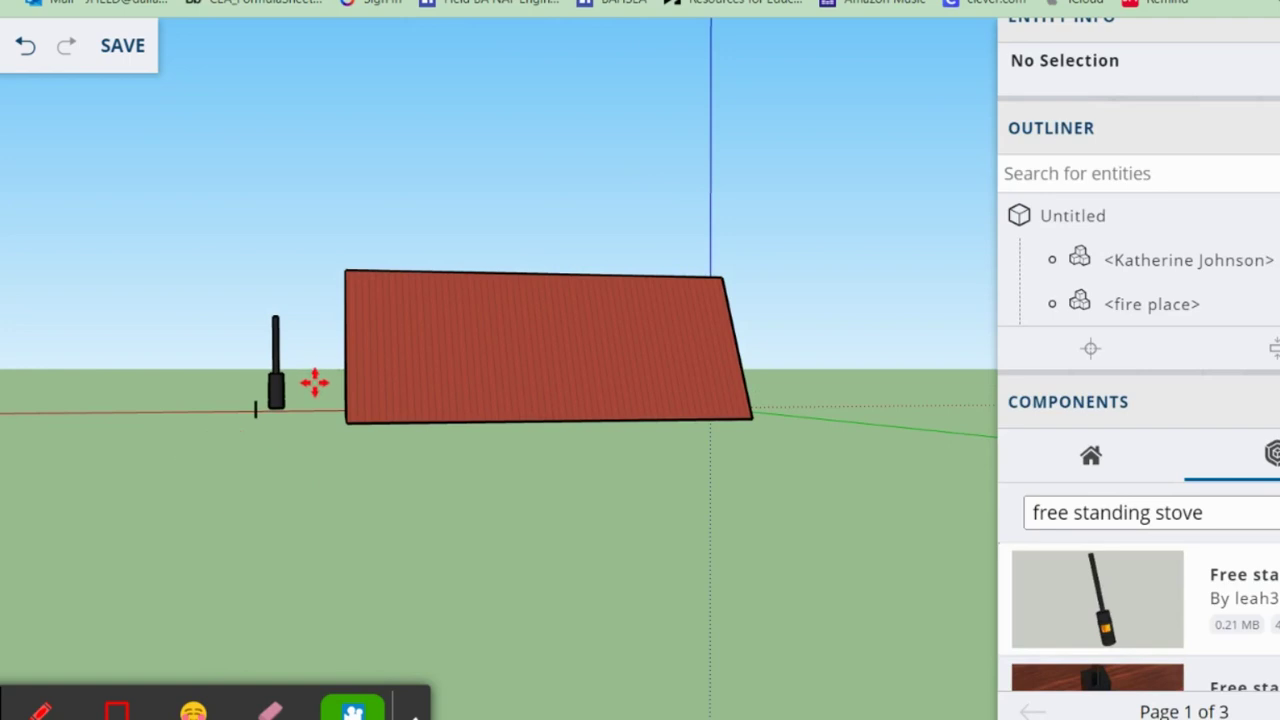
left_click(273, 402)
left_click(463, 402)
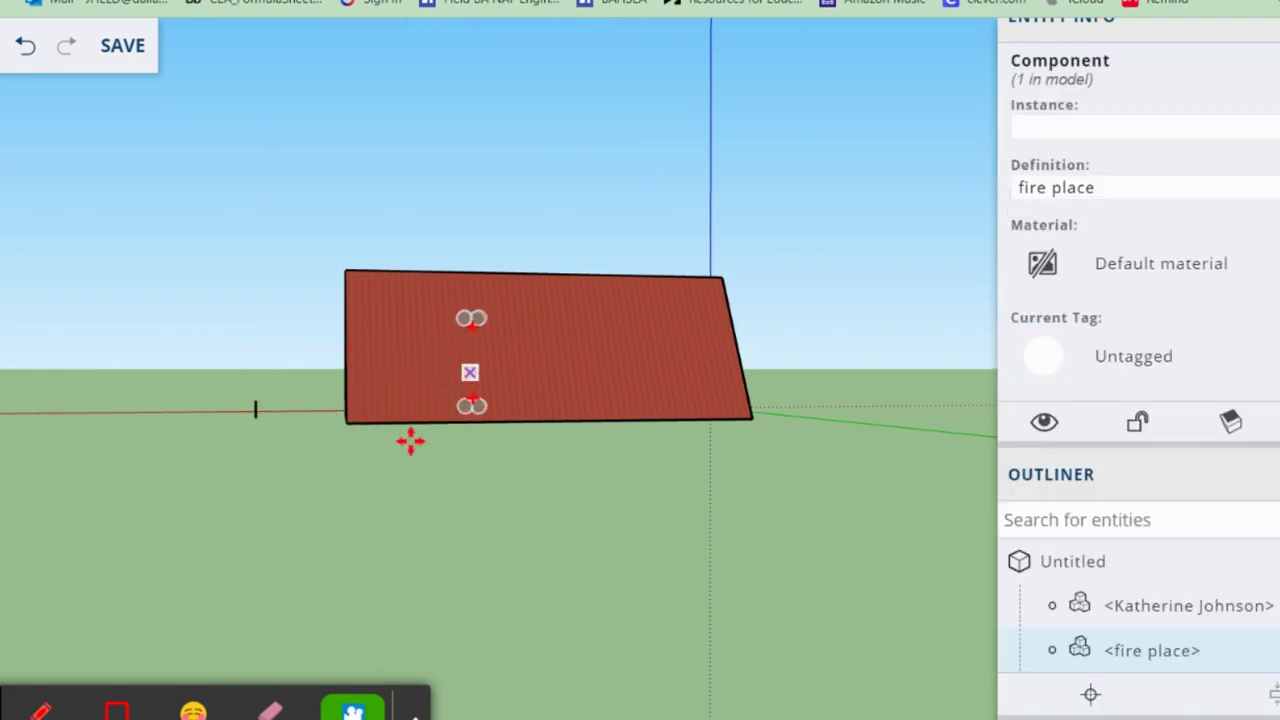
Orbit to face the glazed end and select the glass end wall face
middle_click_drag(410, 441, 814, 566)
scroll(608, 457, "up", 3)
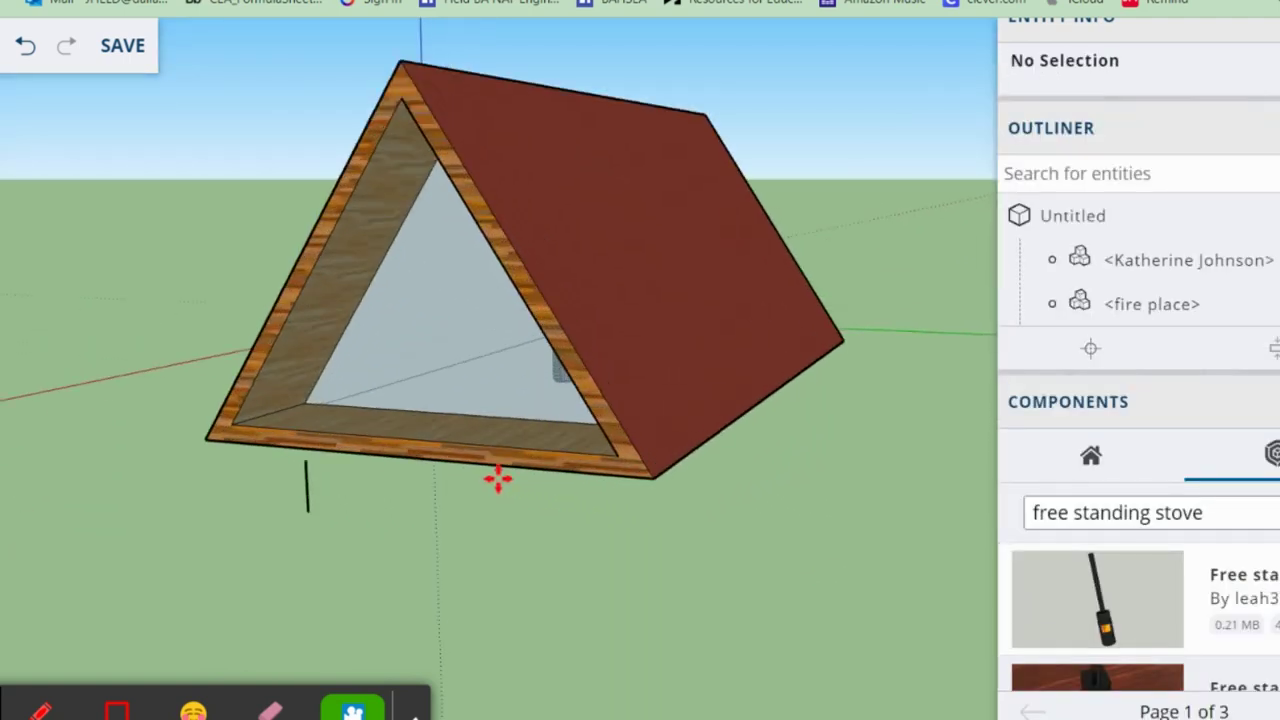
scroll(494, 466, "up", 3)
middle_click_drag(494, 466, 649, 374)
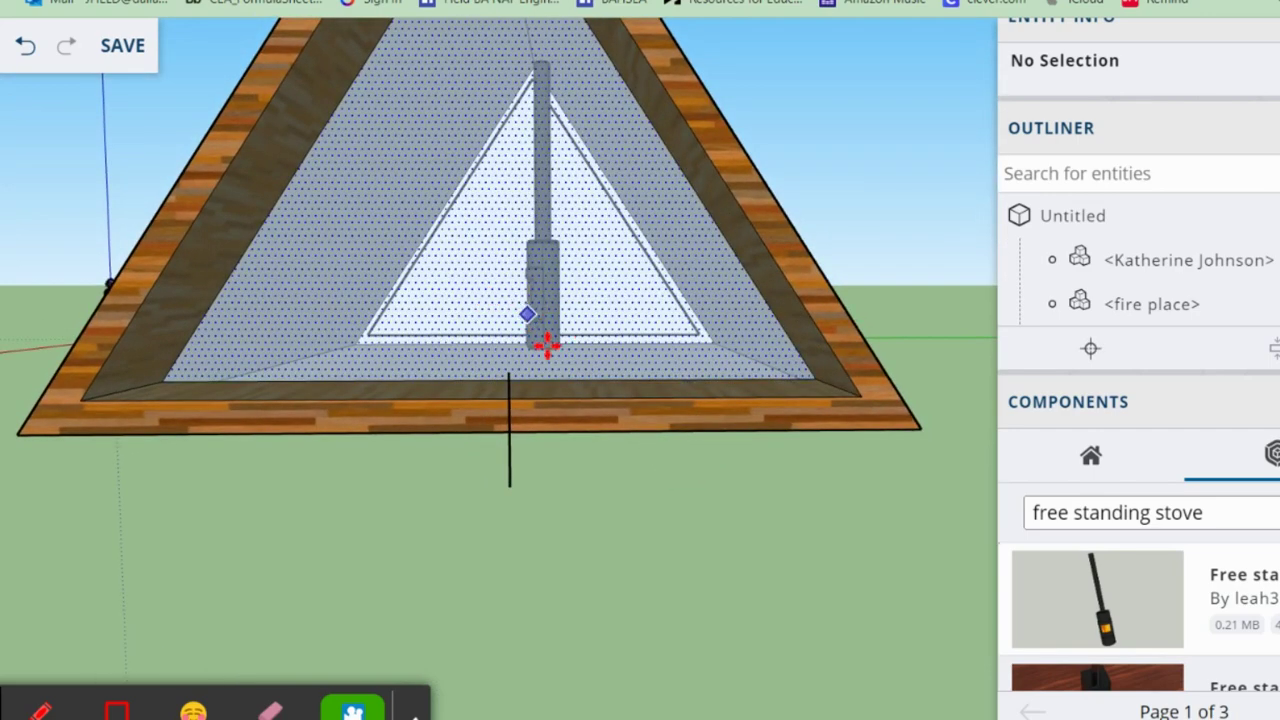
left_click(586, 434)
middle_click_drag(586, 437, 414, 481)
key("Escape")
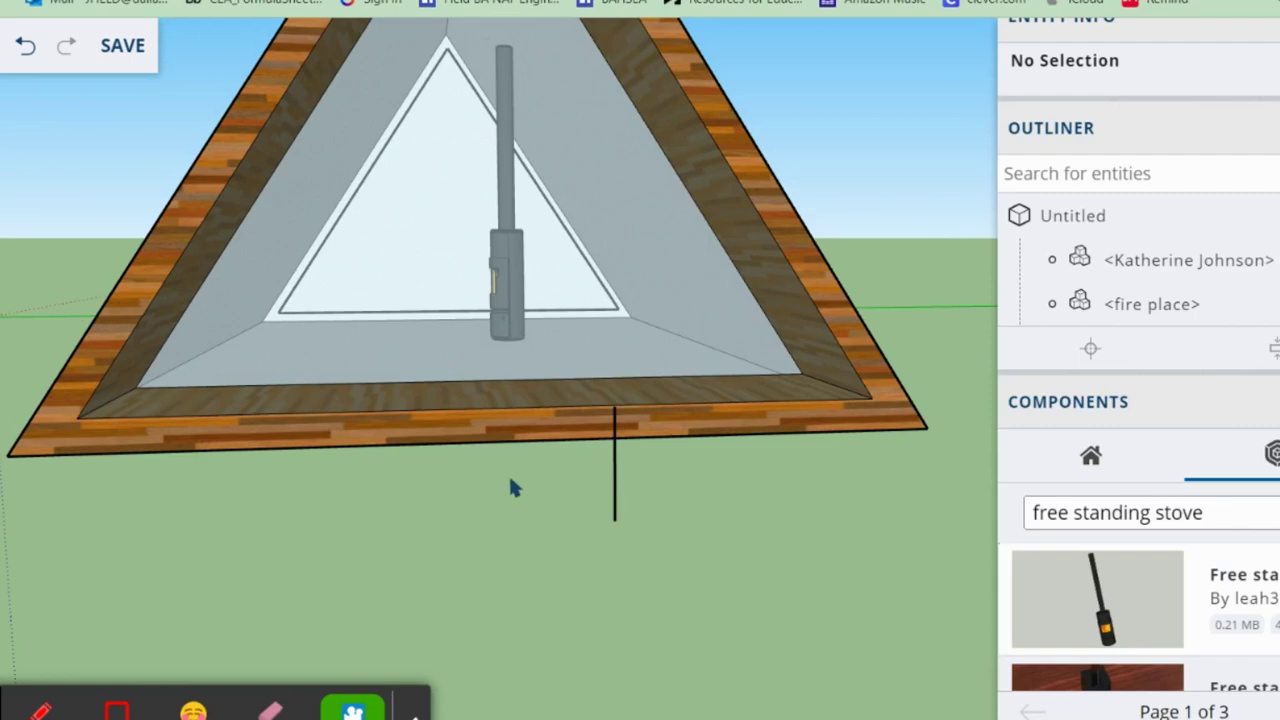
left_click(615, 483)
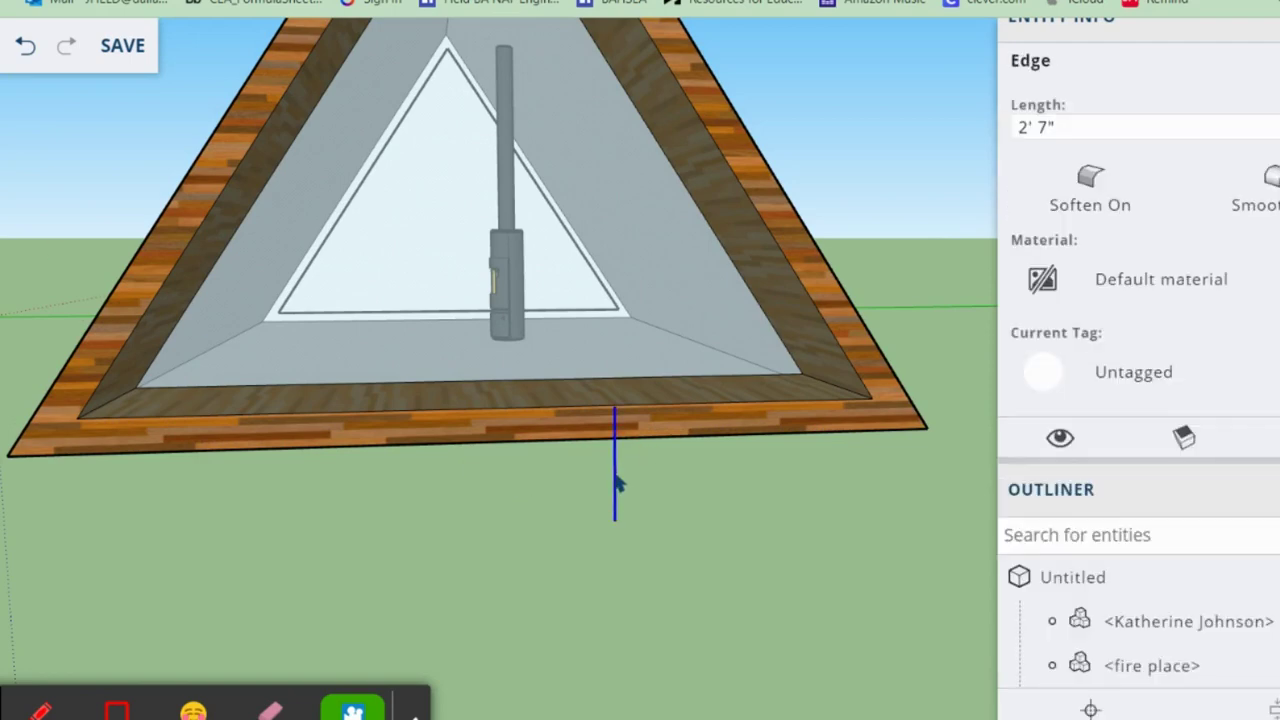
left_click(400, 283)
middle_click_drag(565, 500, 523, 494)
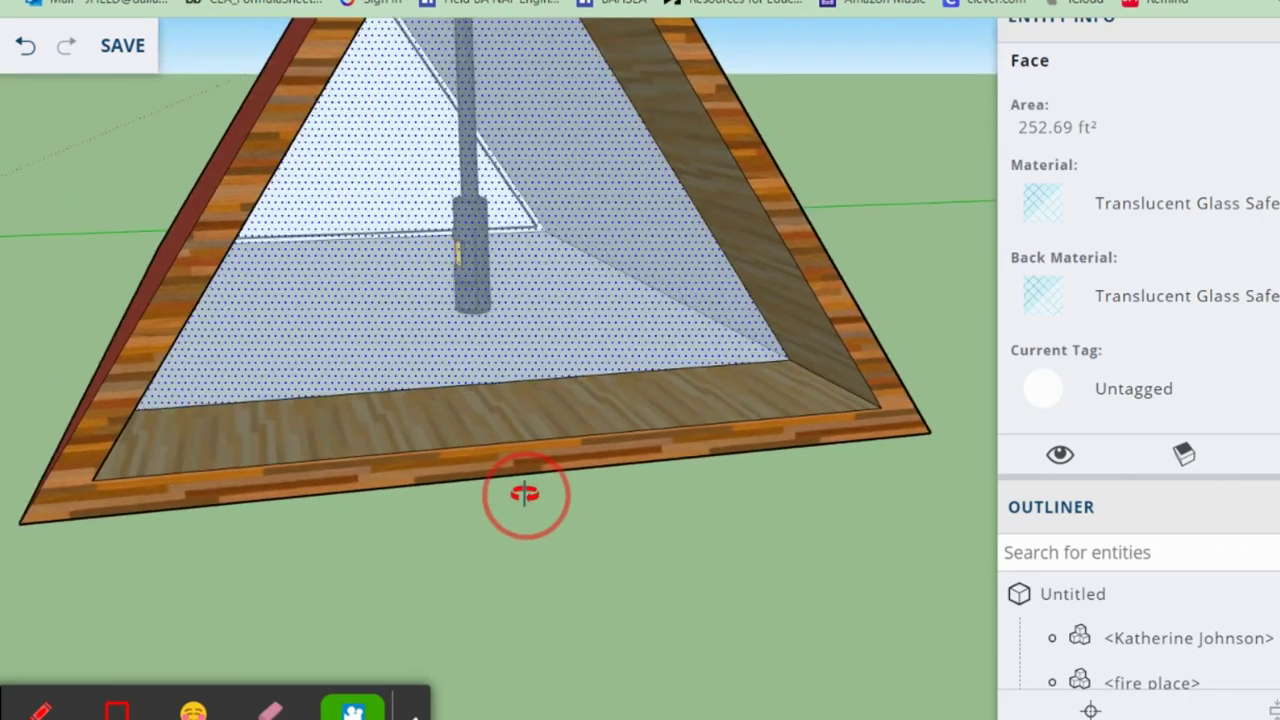
Hide the glass end wall to open up the cabin interior
right_click(469, 254)
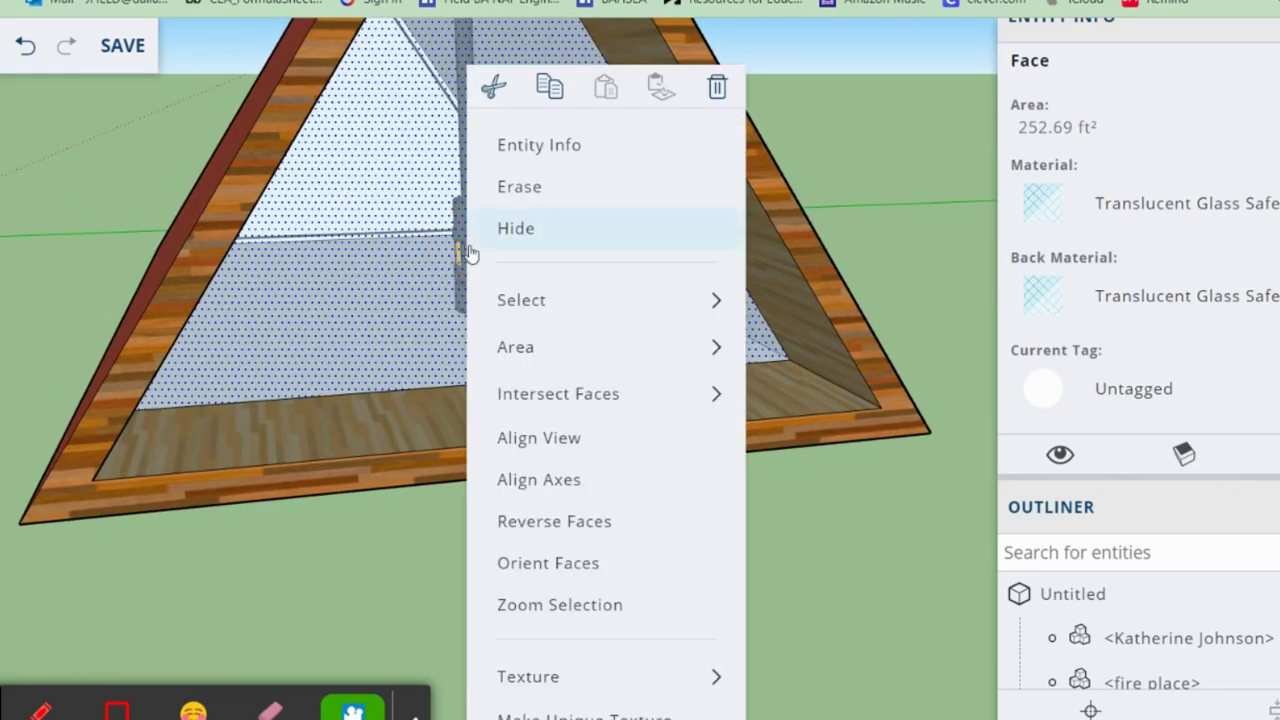
mouse_move(551, 322)
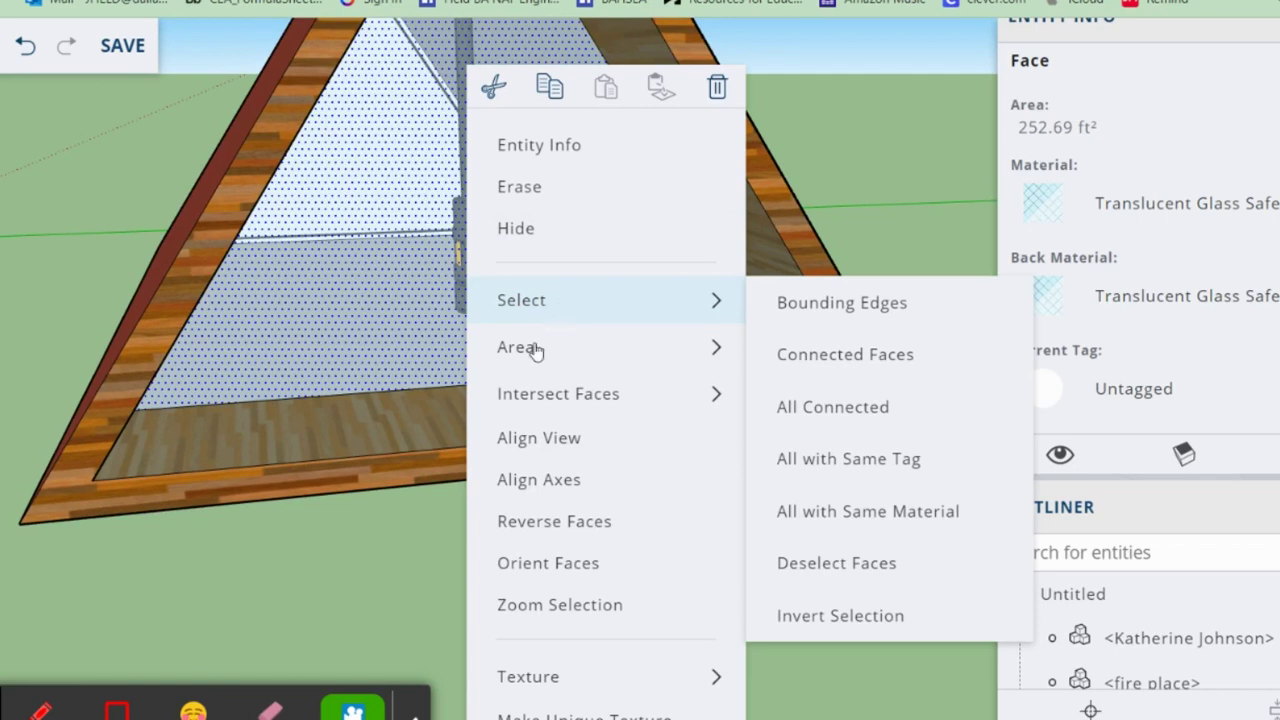
left_click(371, 525)
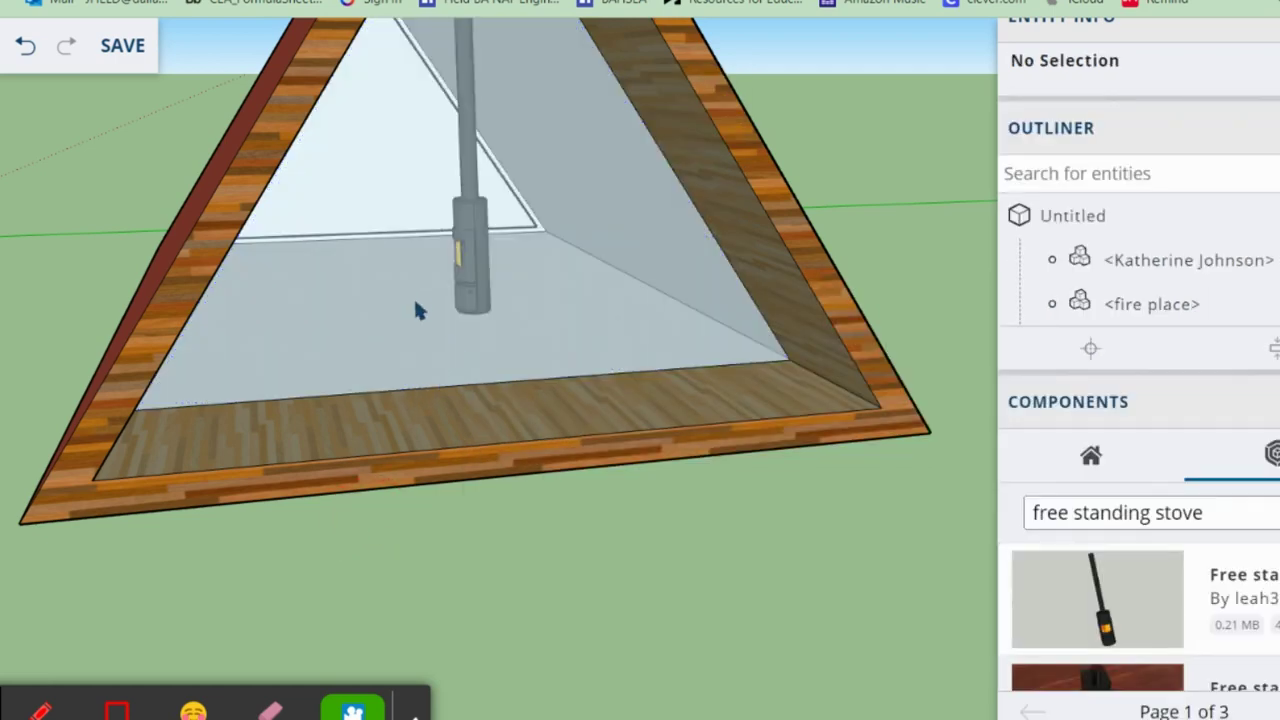
left_click(407, 307)
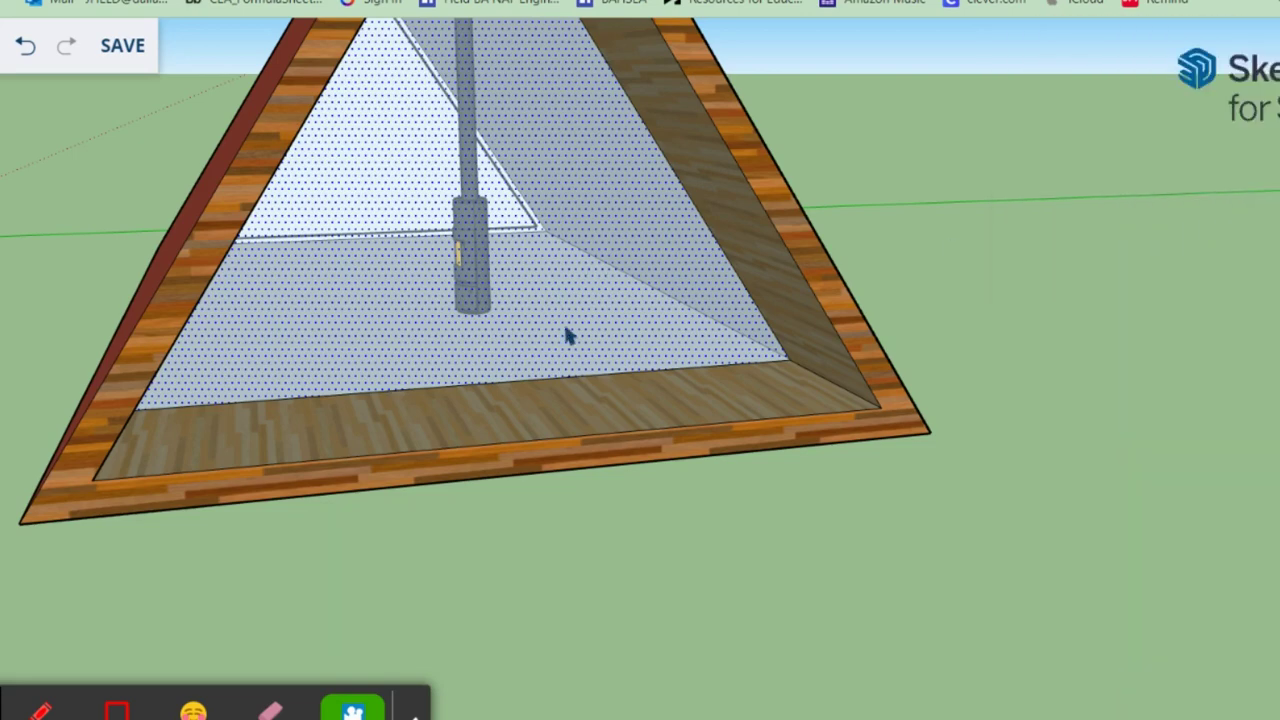
right_click(567, 336)
scroll(540, 349, "down", 5)
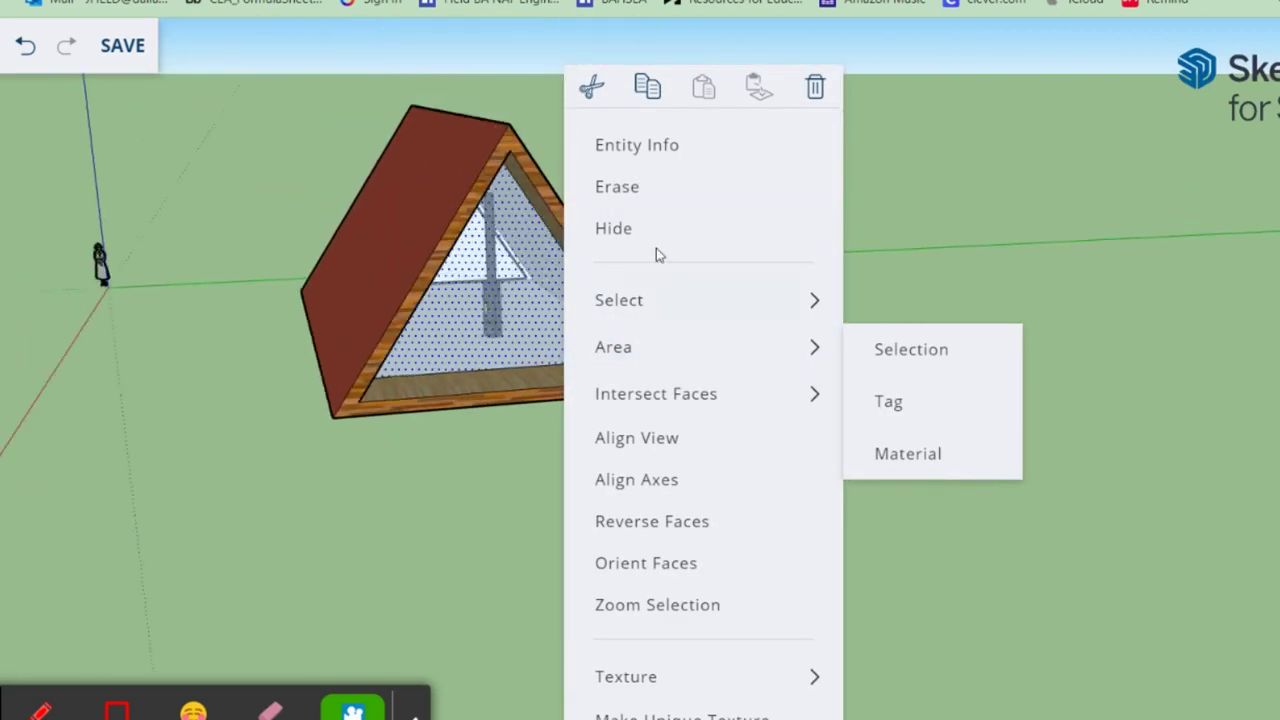
left_click(655, 240)
scroll(520, 340, "up", 5)
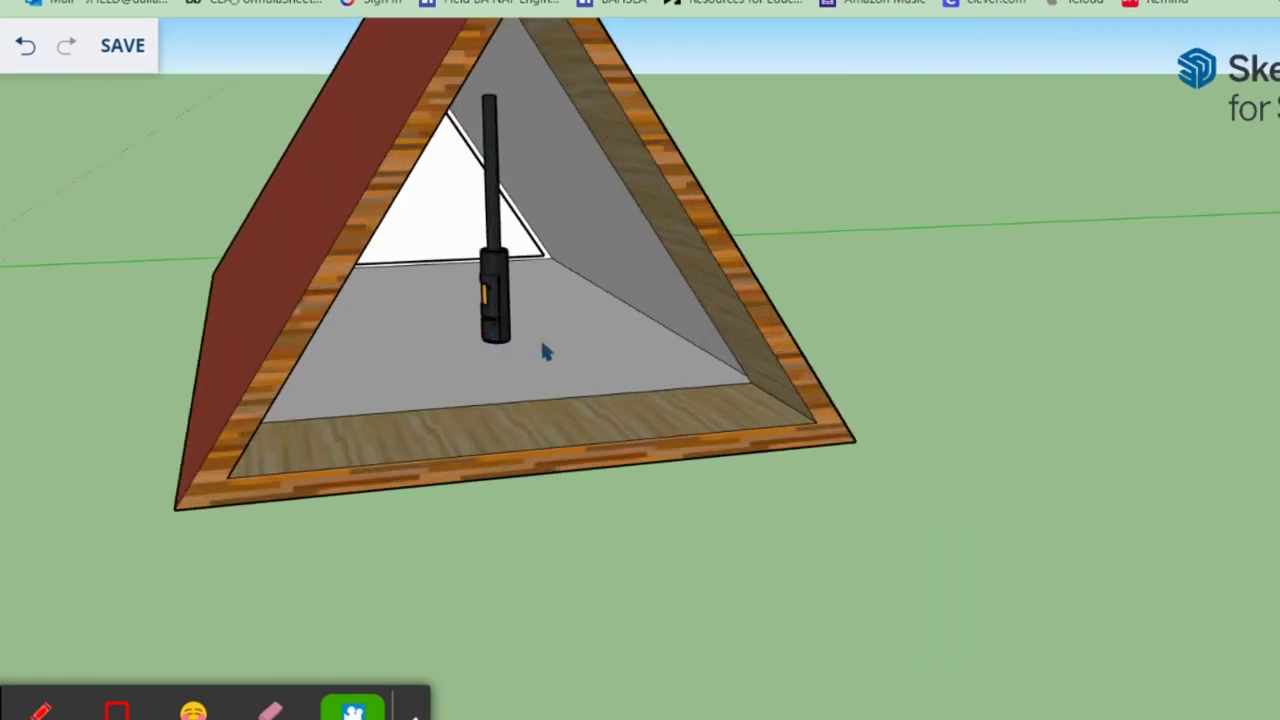
Move the stove component left against the sloped wall, its flue rising through the roof
middle_click_drag(545, 349, 580, 371)
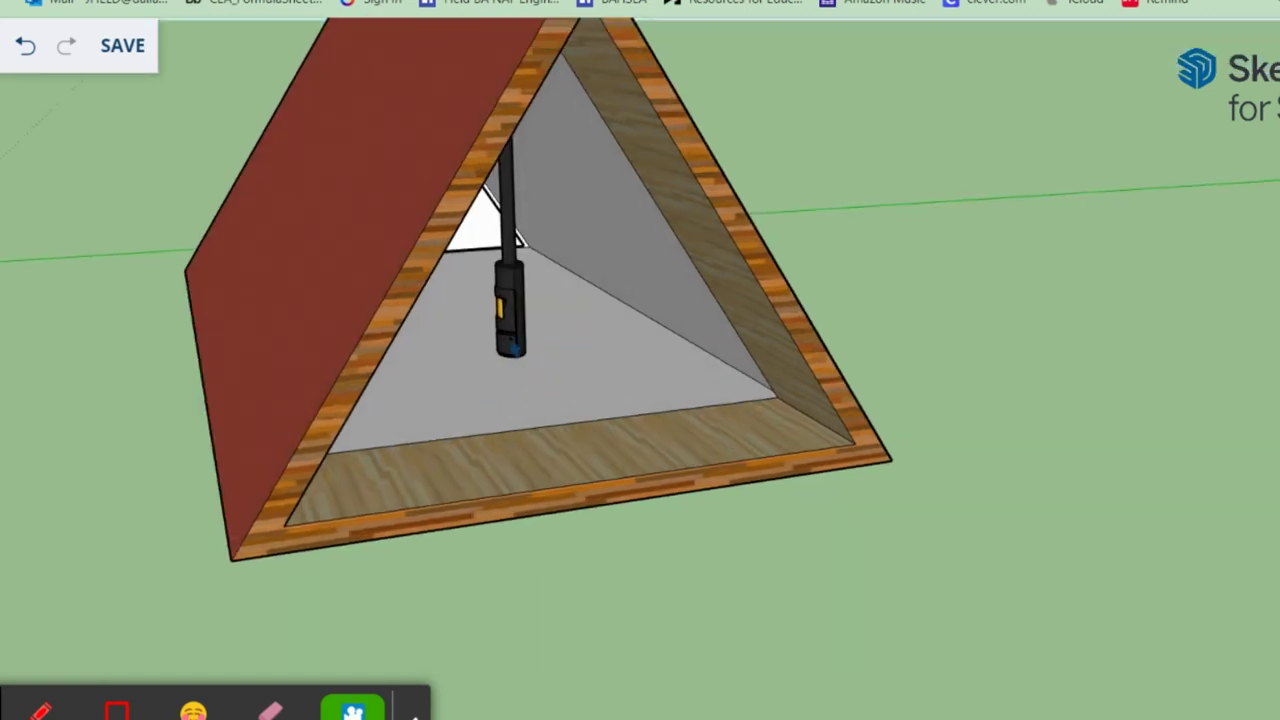
double_click(510, 330)
scroll(460, 380, "up", 3)
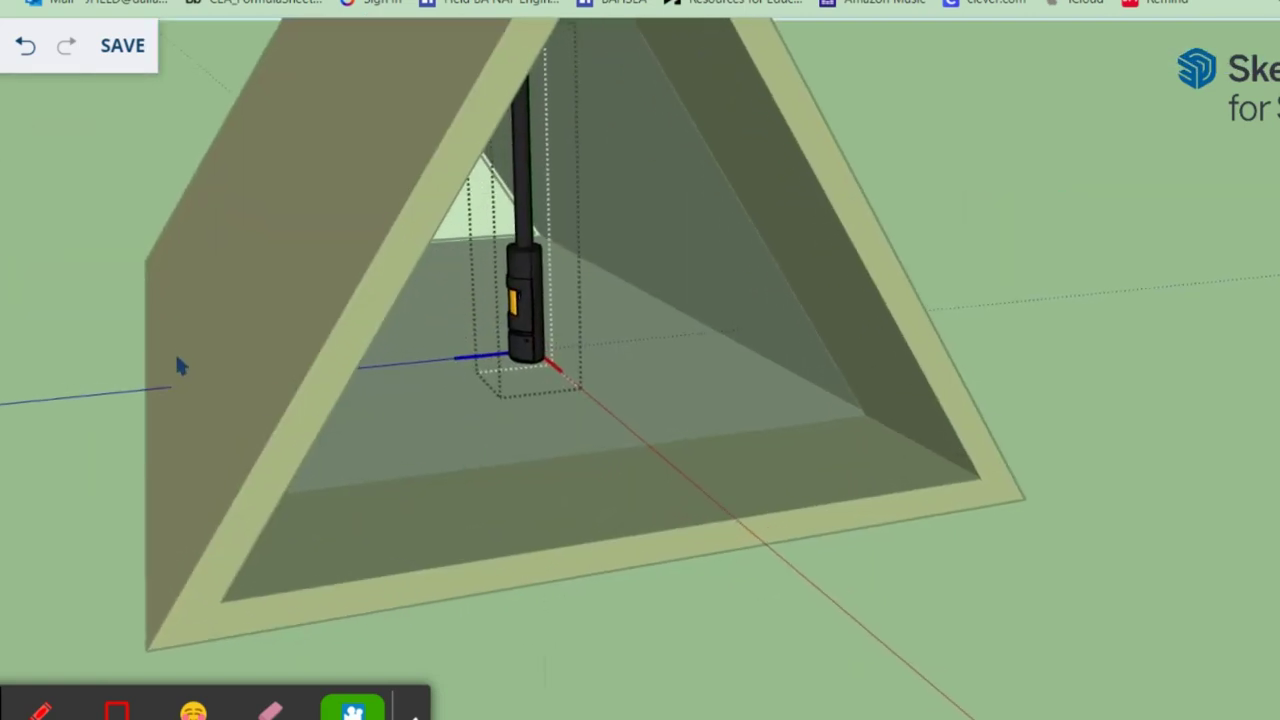
left_click(74, 243)
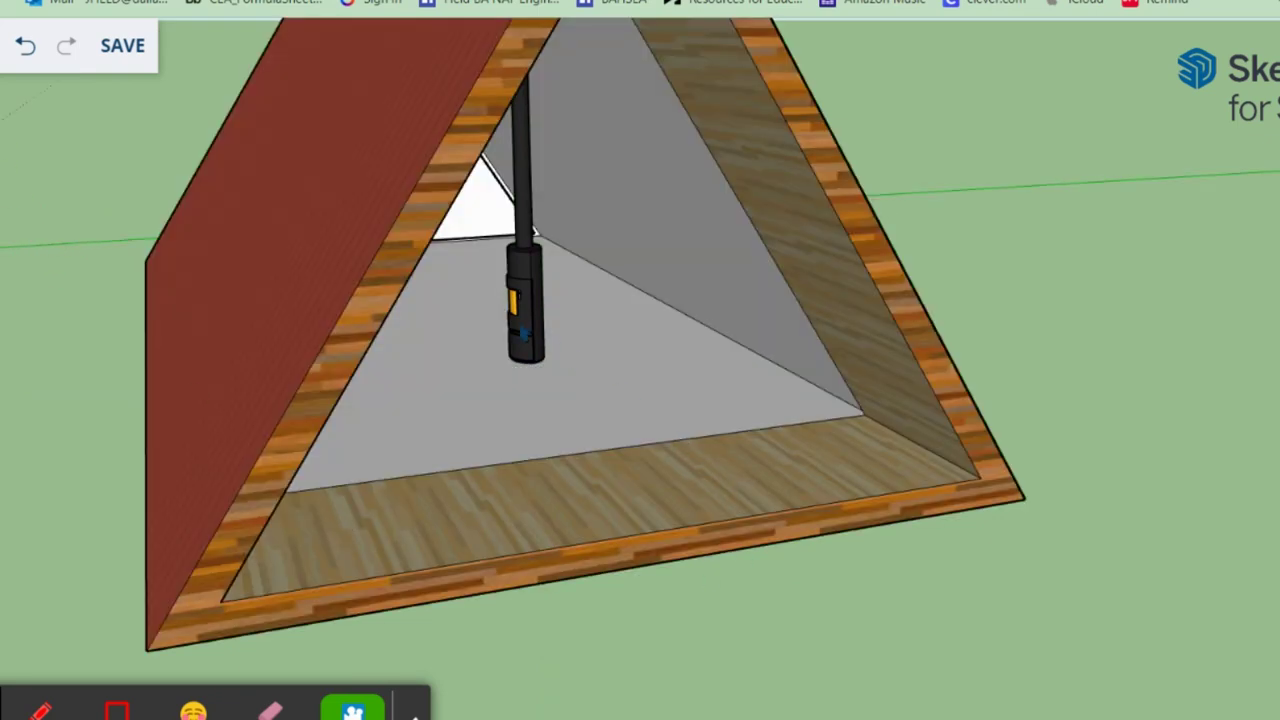
left_click(535, 315)
middle_click_drag(622, 453, 572, 320)
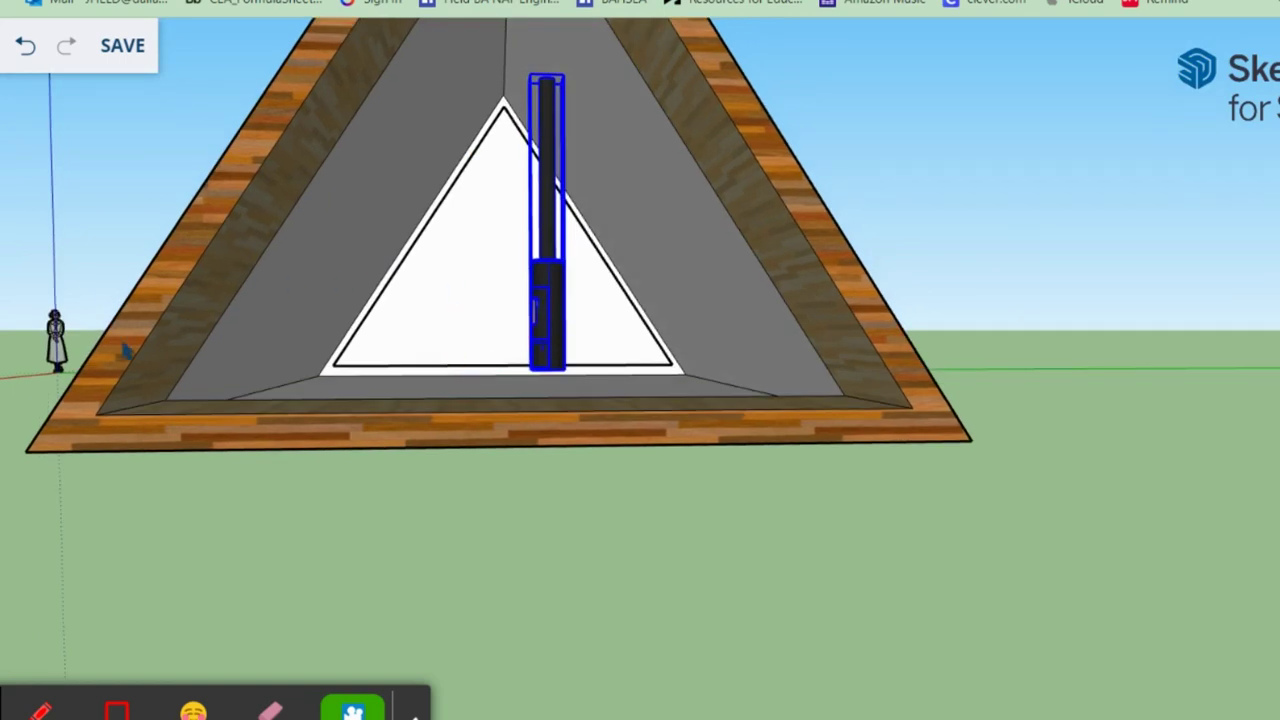
key("m")
left_click(540, 286)
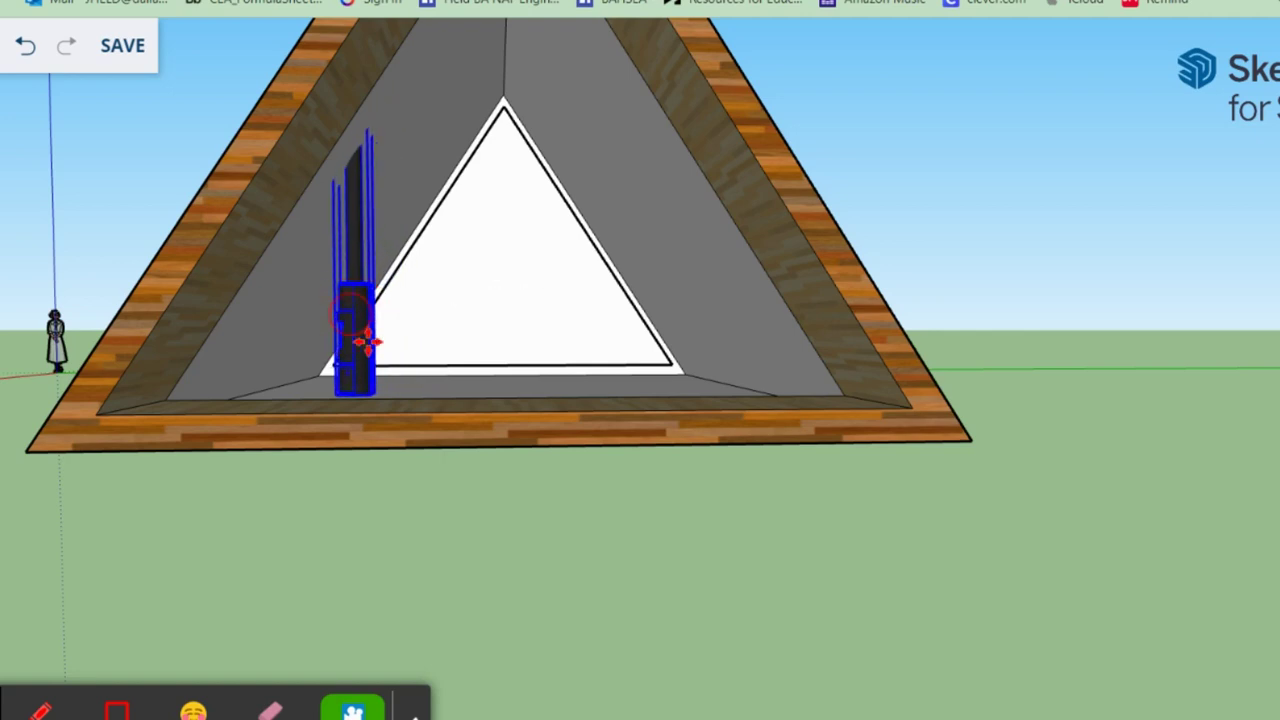
middle_click_drag(366, 343, 380, 557)
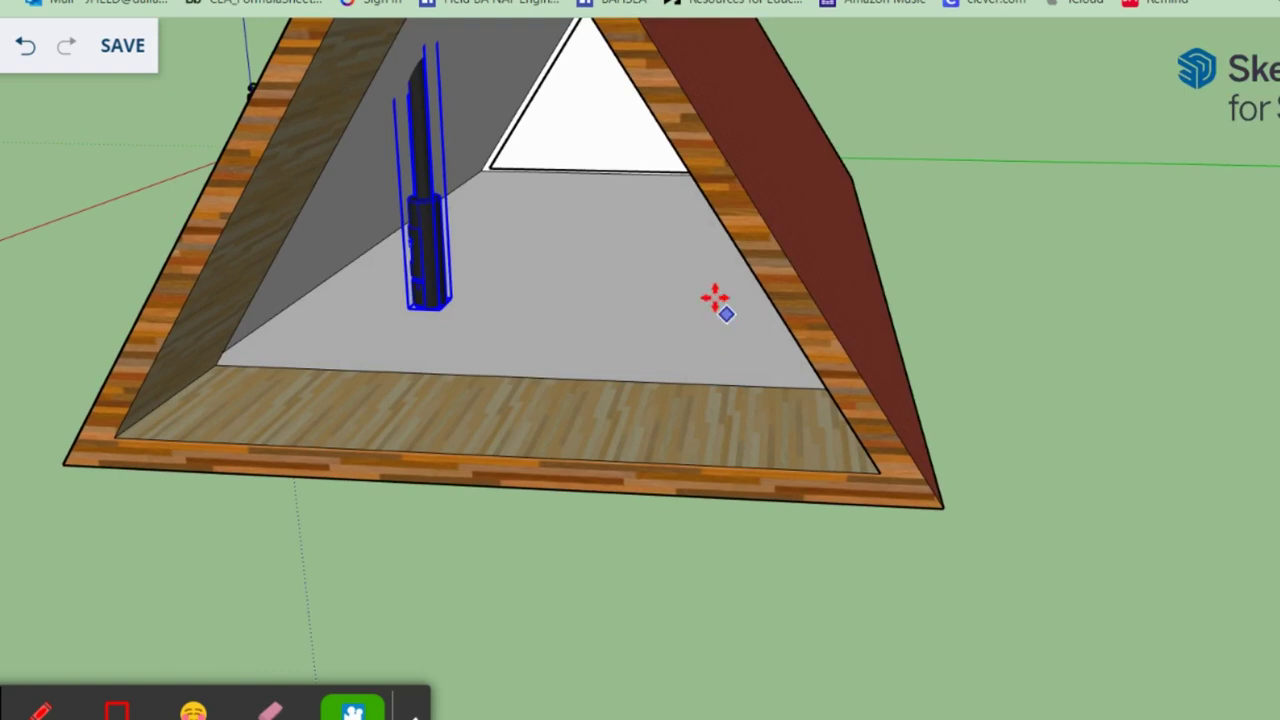
middle_click_drag(664, 330, 626, 203)
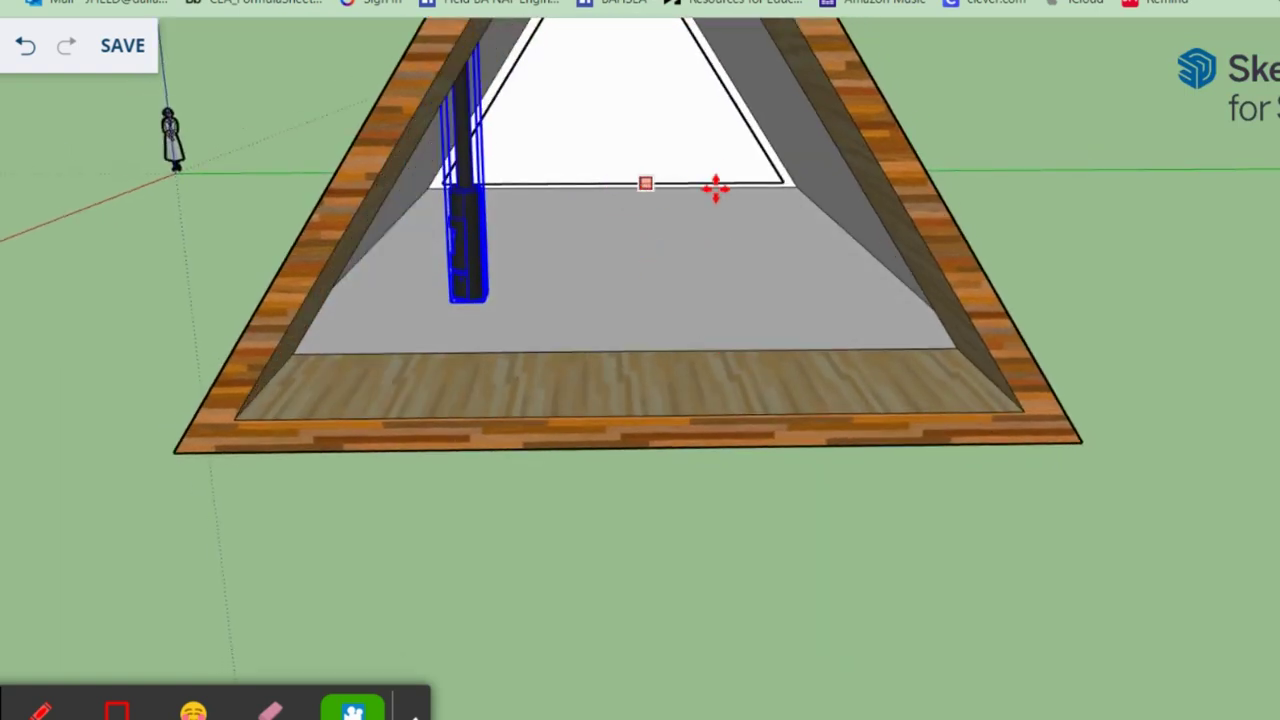
middle_click_drag(755, 295, 771, 400)
scroll(771, 403, "up", 3)
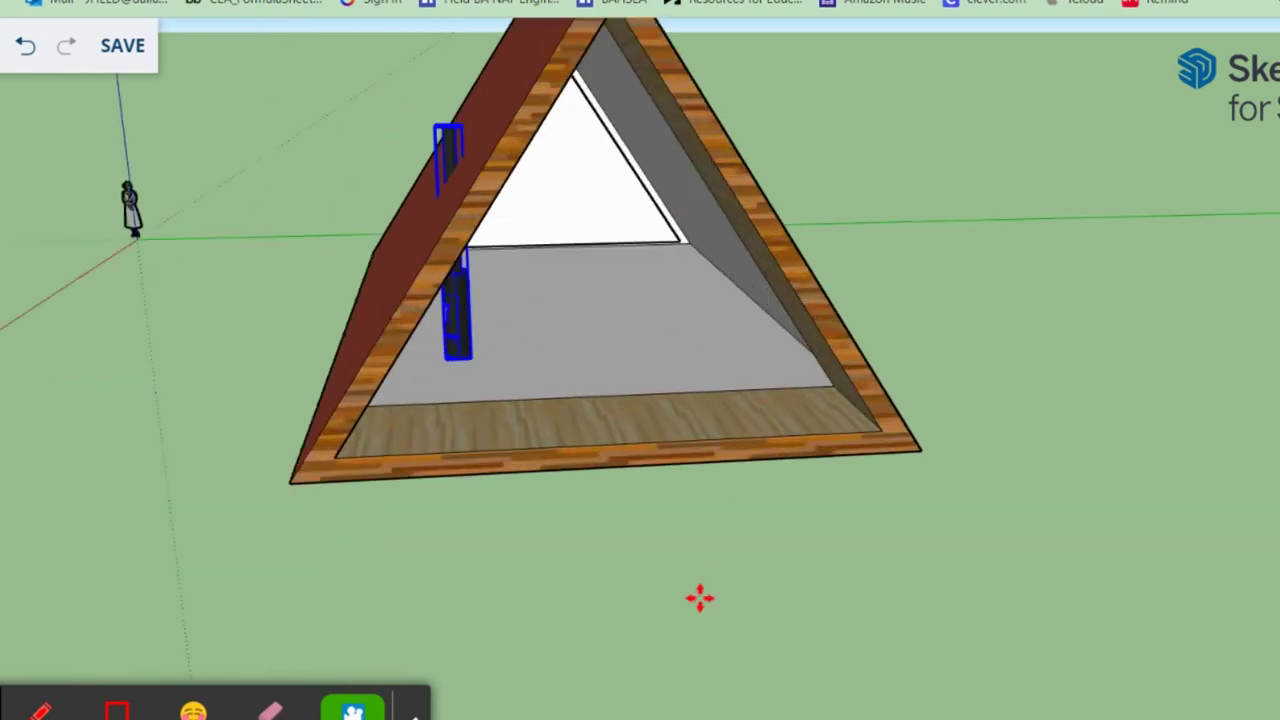